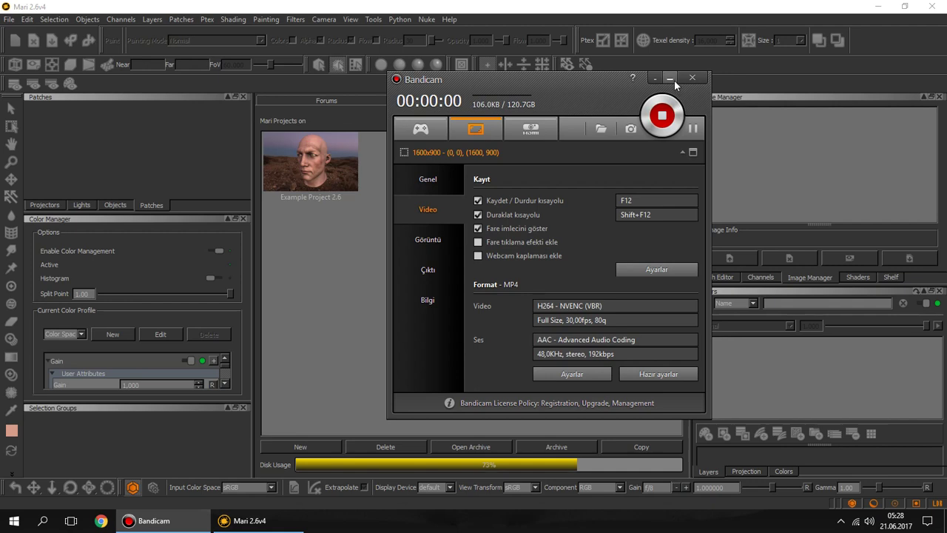
Minimize the Bandicam recorder window to reveal Mari's Projects page with Example Project 2.6
click(670, 78)
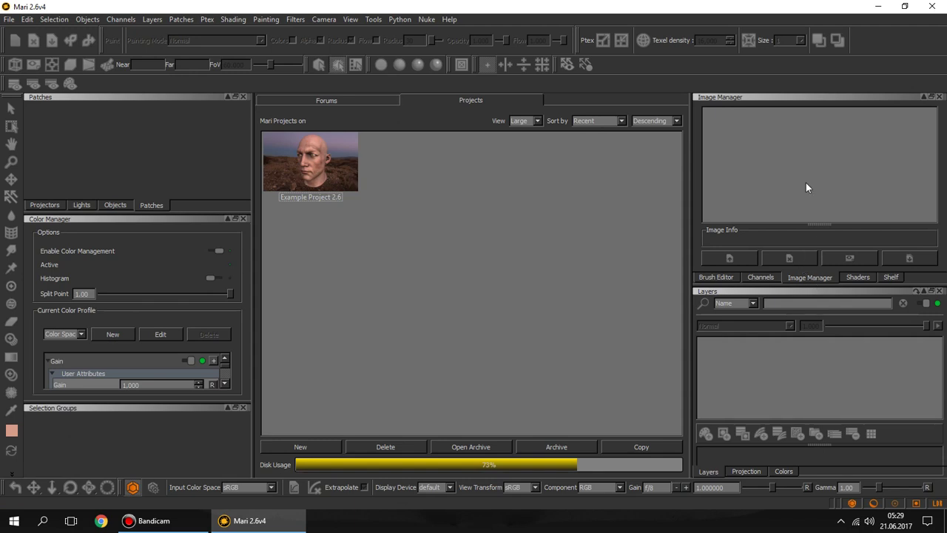
Look through the Brush Editor, Shaders and Shelf panels, ending on the Channels panel
click(754, 278)
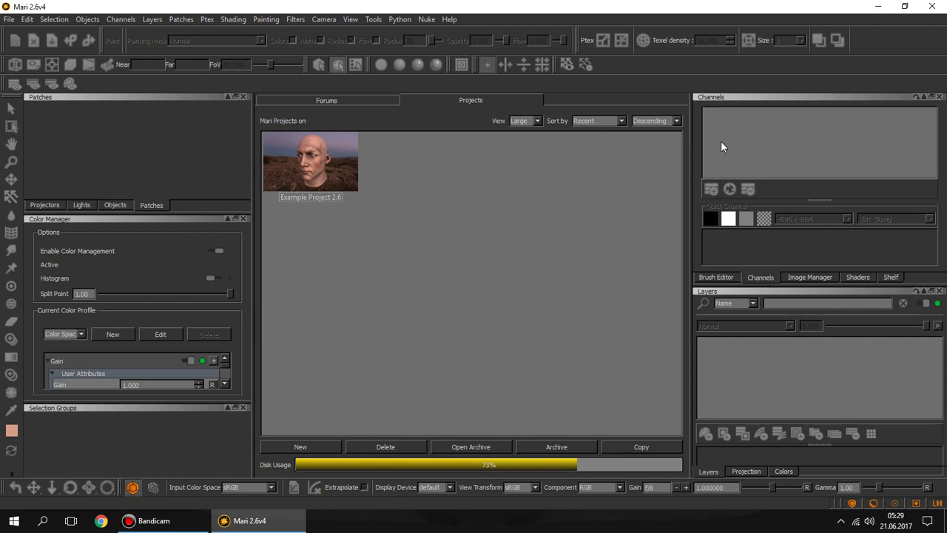
click(731, 278)
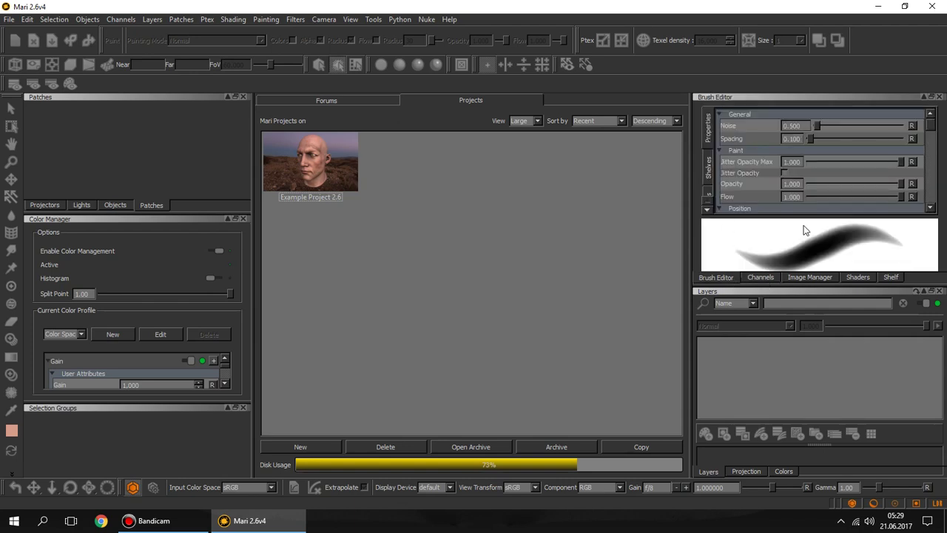
click(858, 278)
click(888, 279)
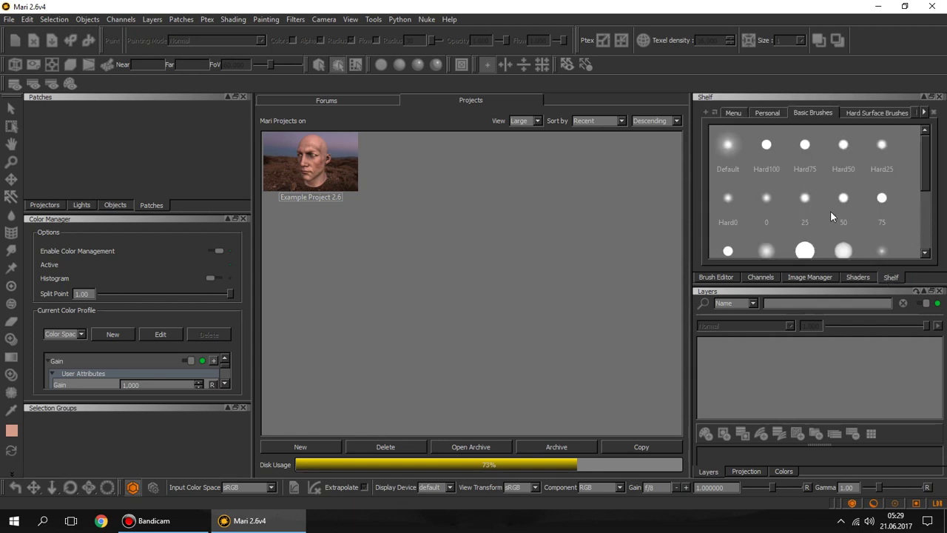
click(762, 279)
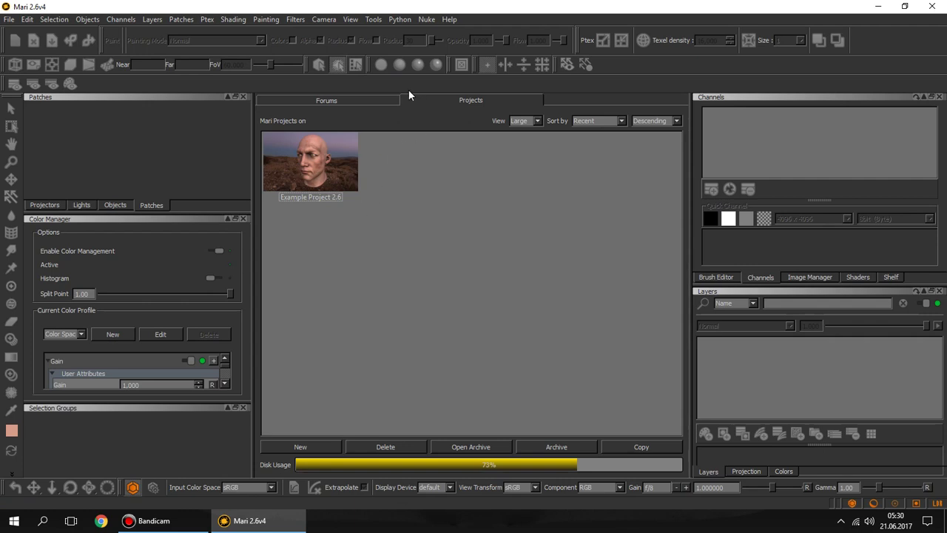
Create a new project named model from the model.OBJ head mesh and open it
click(317, 445)
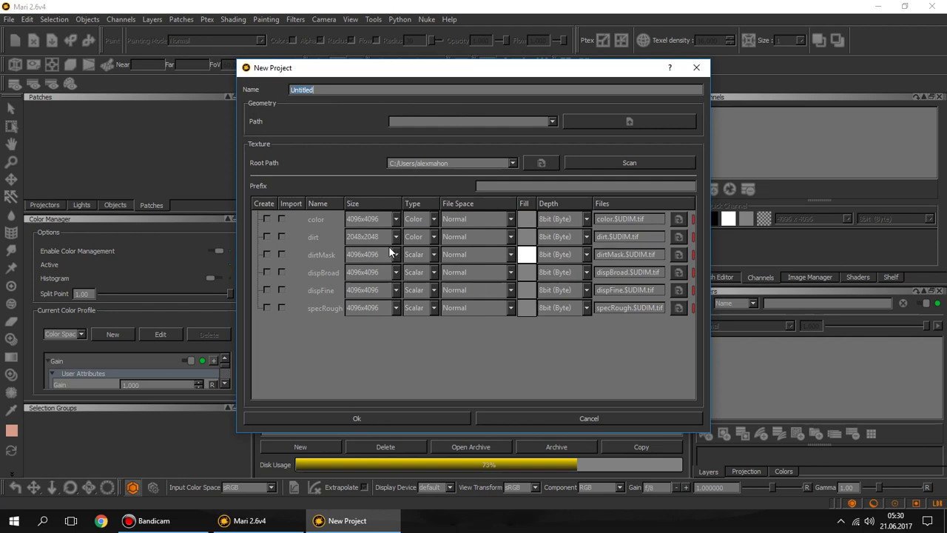
click(603, 121)
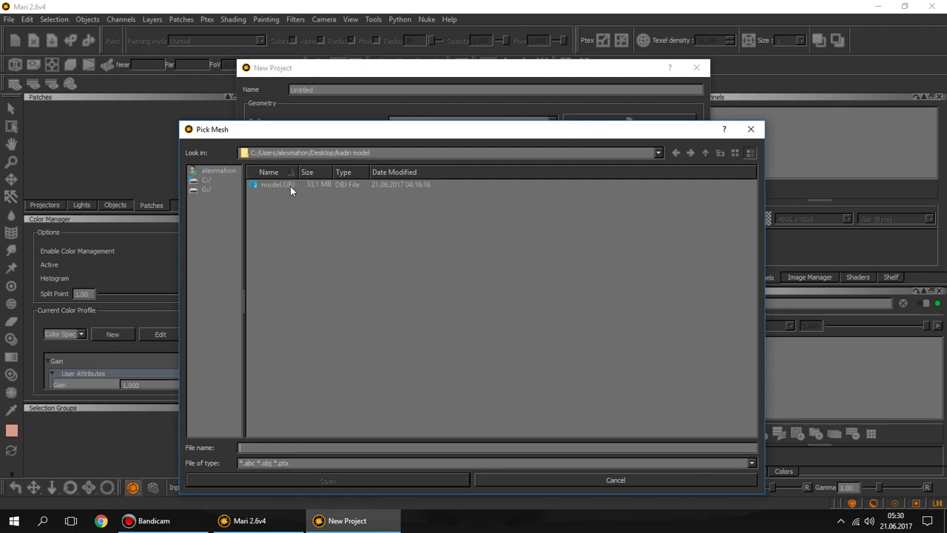
double_click(290, 185)
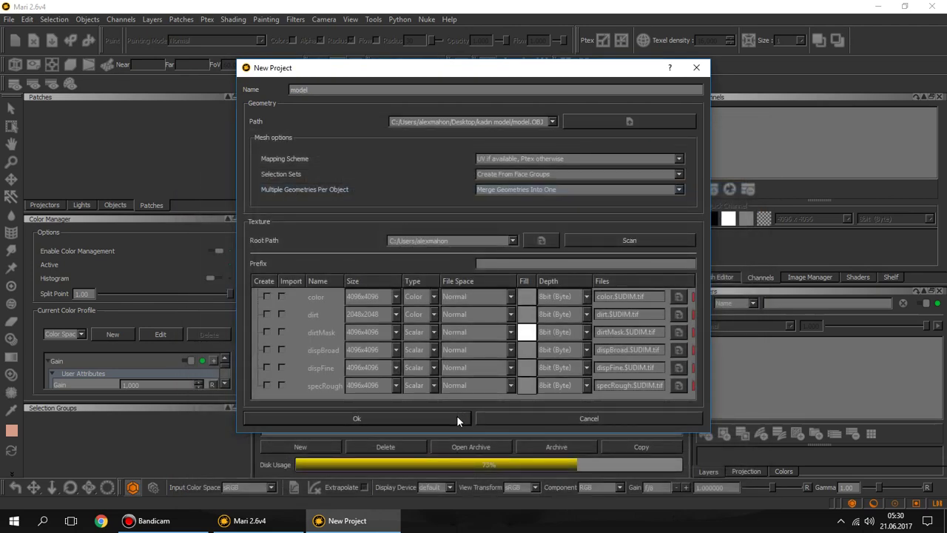
click(457, 418)
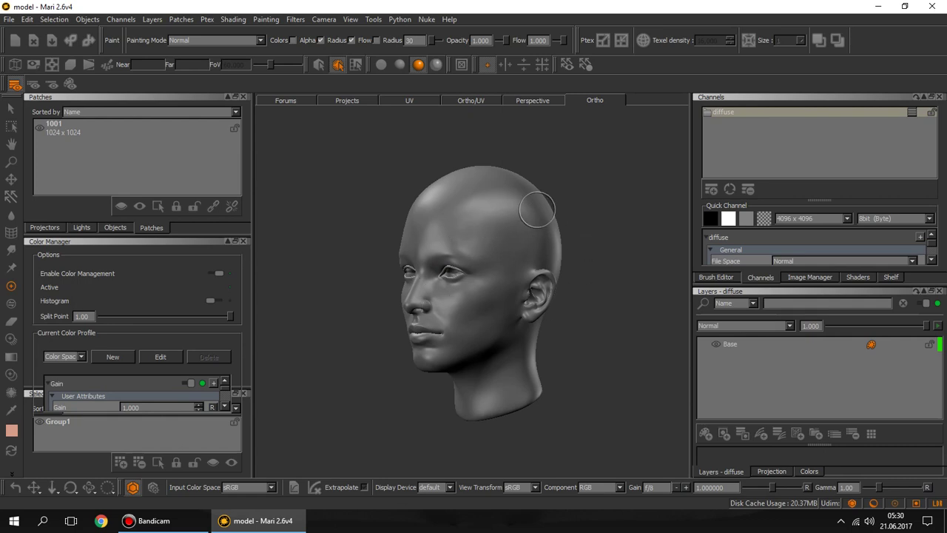
Inspect the diffuse channel's Export Flattened options without exporting, then reset the head to front view
click(730, 112)
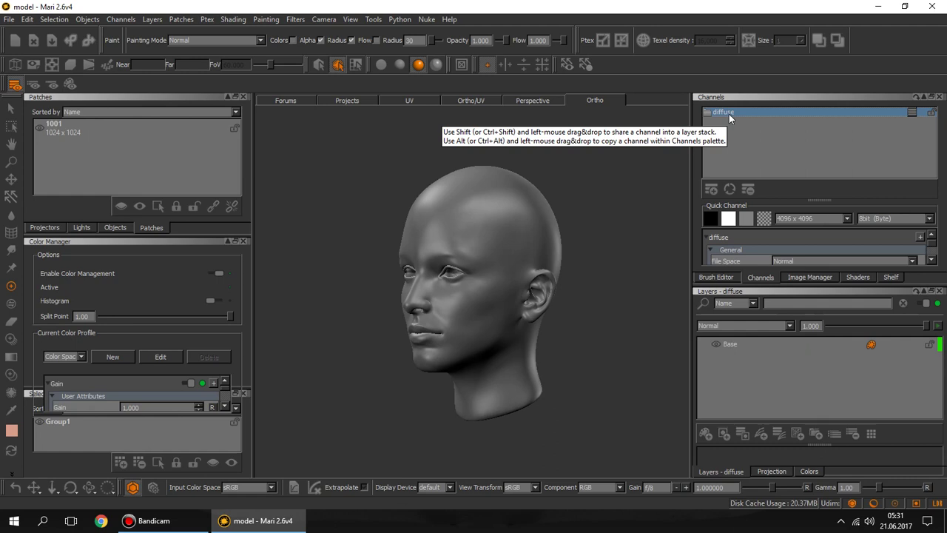
right_click(729, 114)
mouse_move(763, 264)
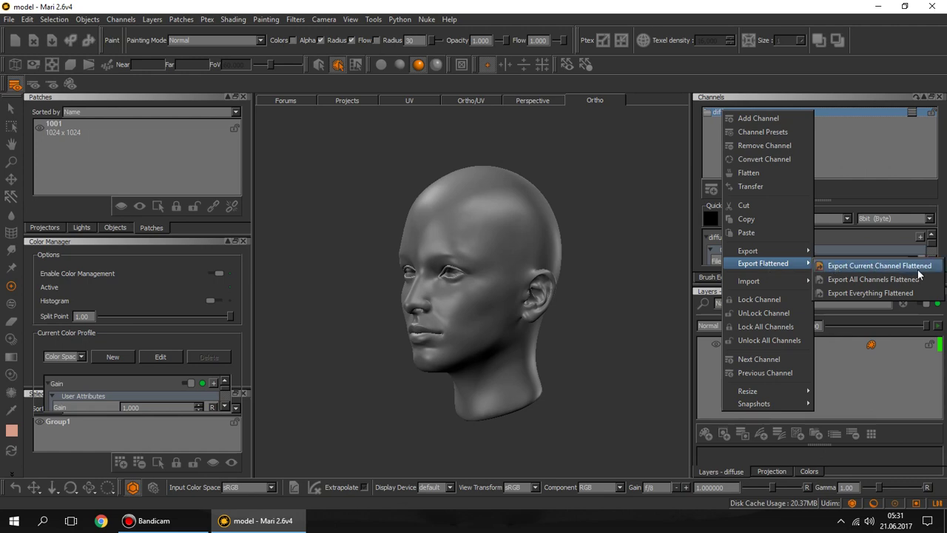
click(851, 161)
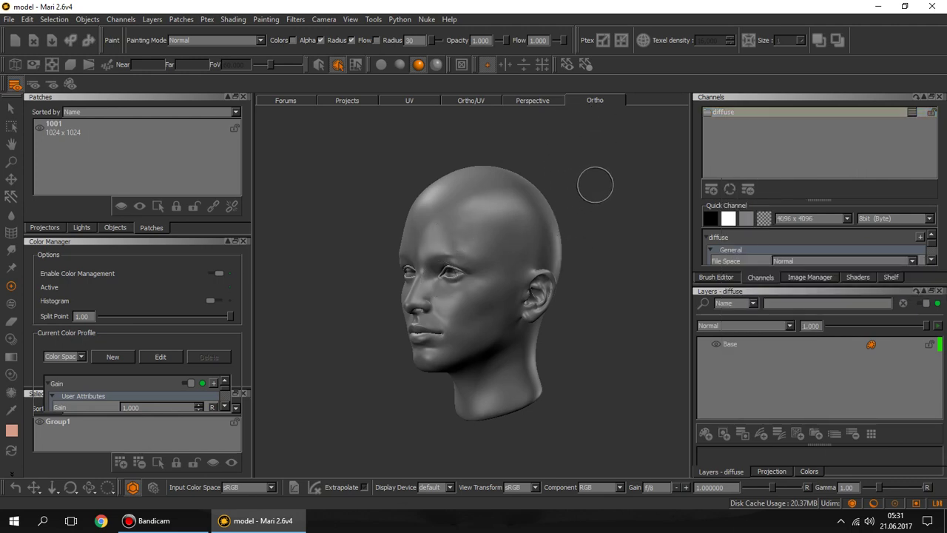
middle_drag(625, 178, 579, 186)
key(h)
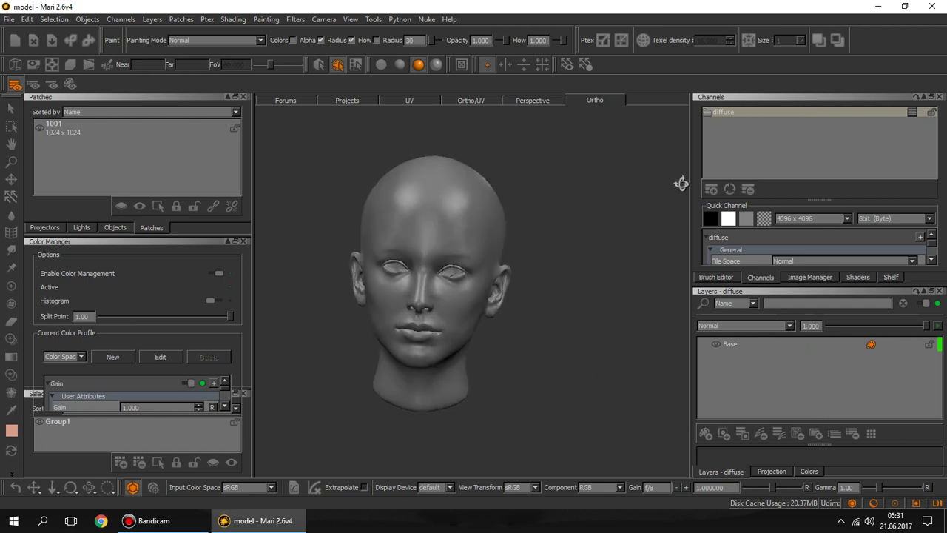
Switch to the Perspective view and orbit and zoom to inspect the face from several angles
click(540, 103)
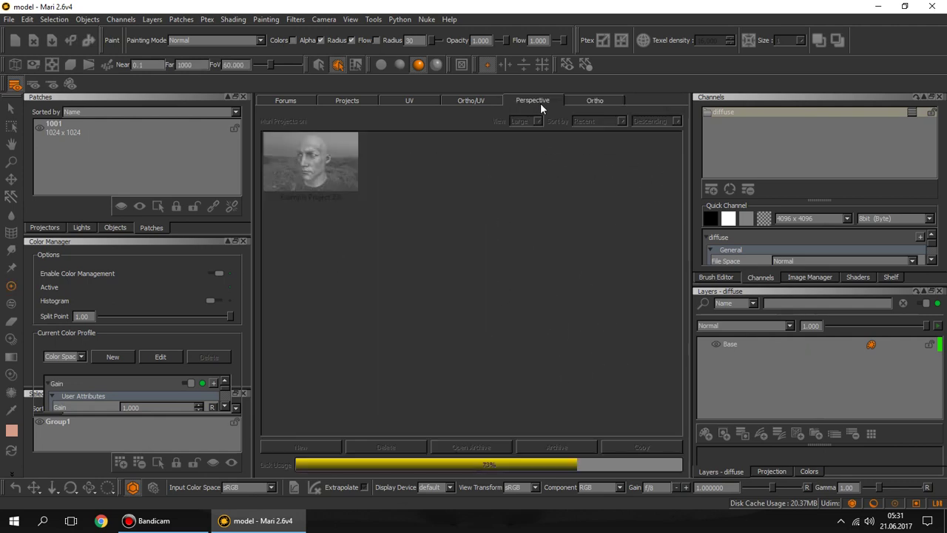
middle_drag(581, 180, 619, 184)
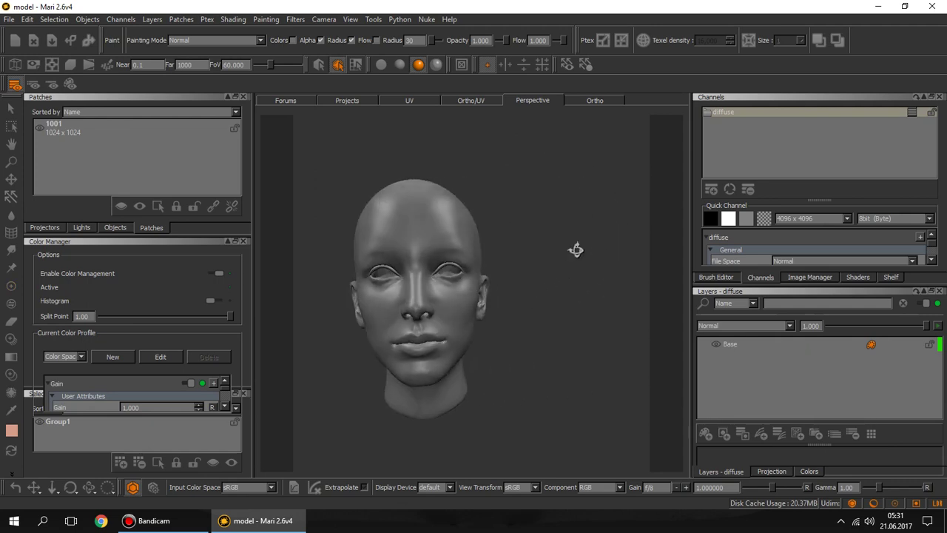
mouse_move(575, 249)
middle_down()
mouse_move(497, 247)
mouse_move(571, 269)
middle_up()
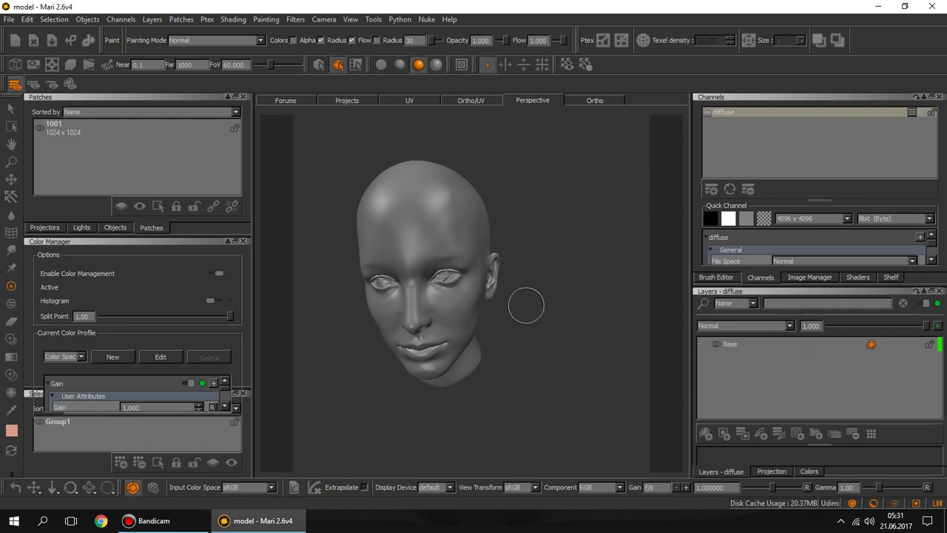
mouse_move(526, 302)
right_down()
mouse_move(520, 407)
mouse_move(518, 375)
right_up()
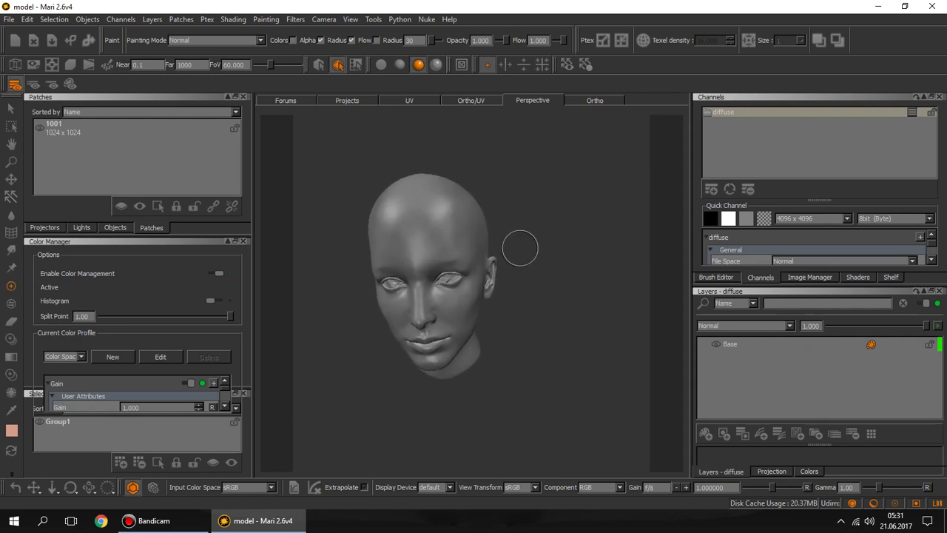
middle_drag(541, 243, 600, 271)
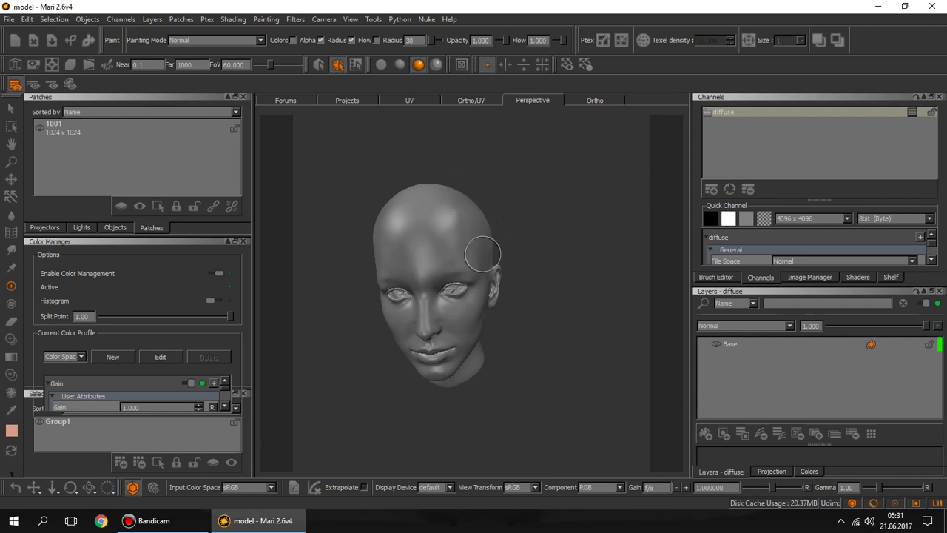
middle_drag(481, 249, 518, 251)
Browse the Ortho/UV, UV, Projects and Forums views, then return to the Ortho head view
click(471, 100)
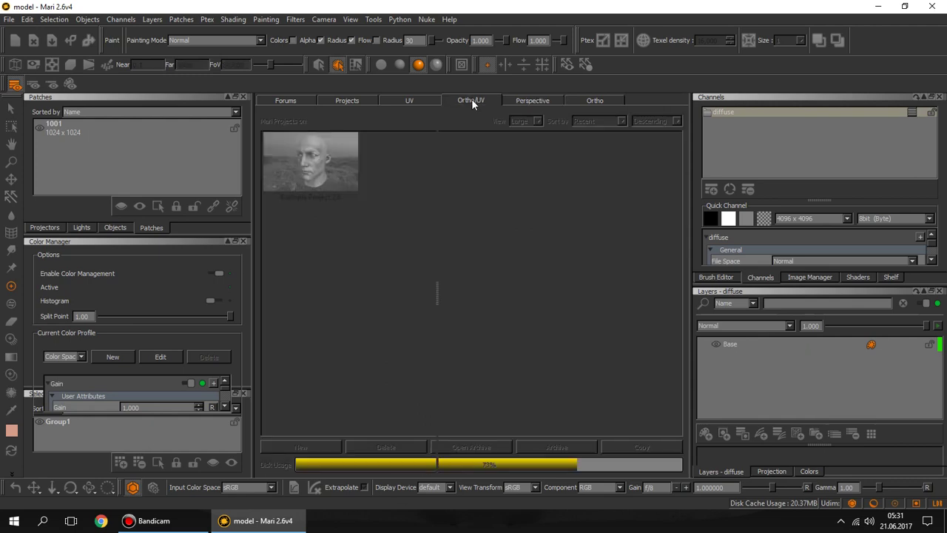
click(412, 100)
click(352, 105)
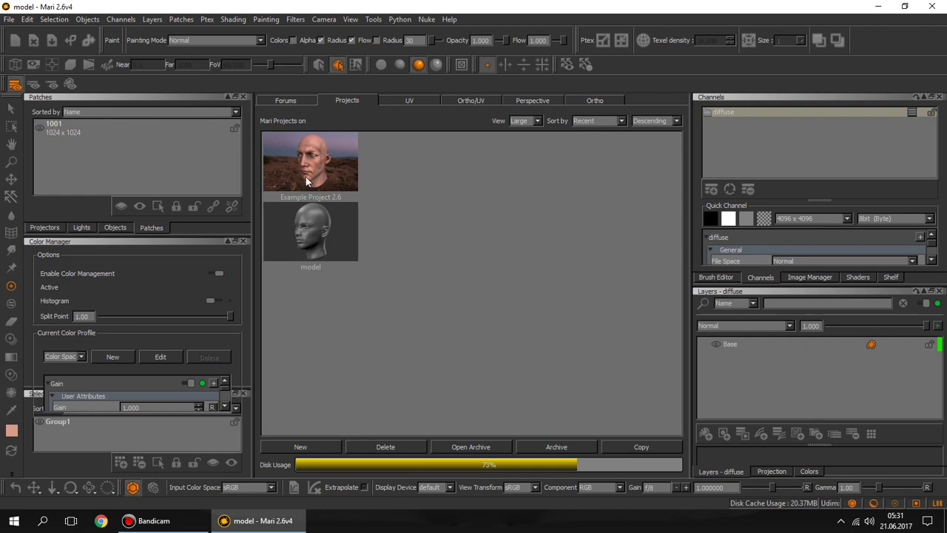
click(289, 100)
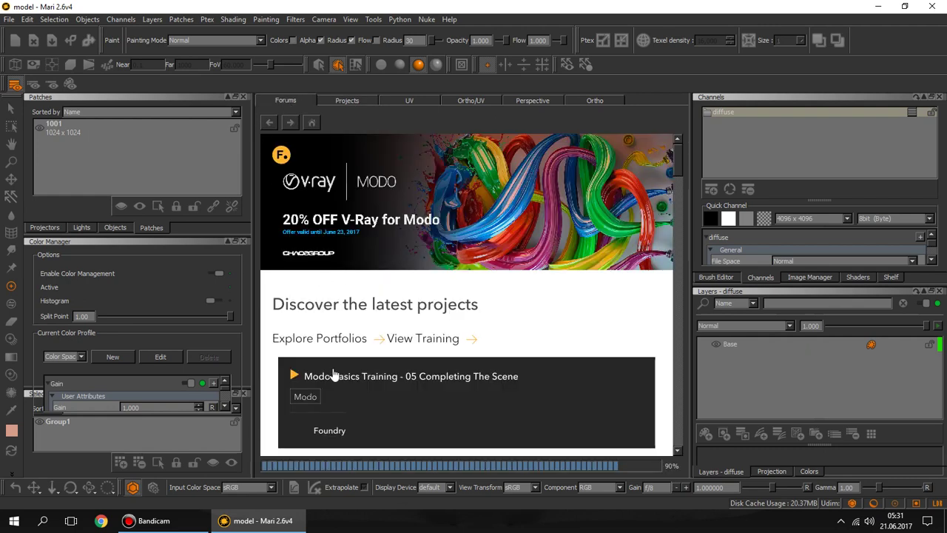
scroll(582, 299, down, 3)
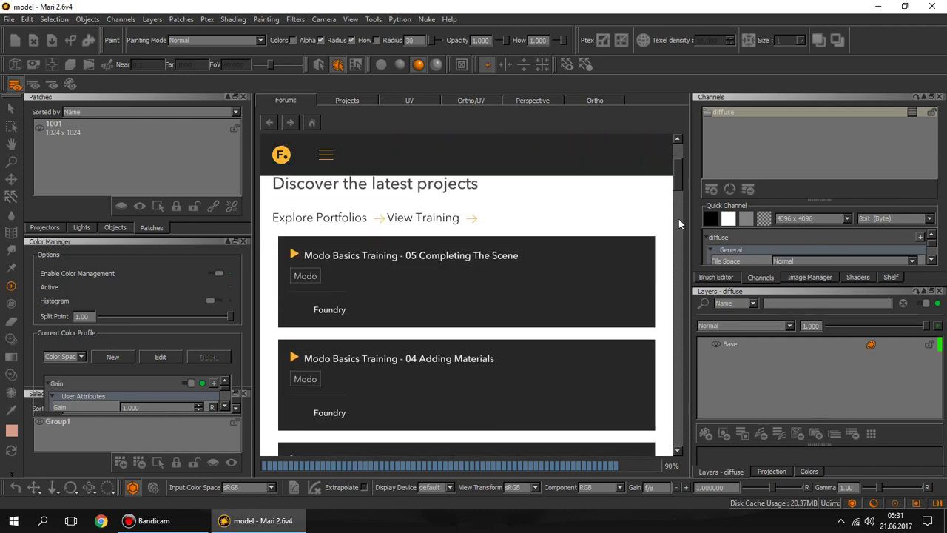
mouse_move(678, 217)
mouse_down()
mouse_move(674, 330)
mouse_move(686, 442)
mouse_up()
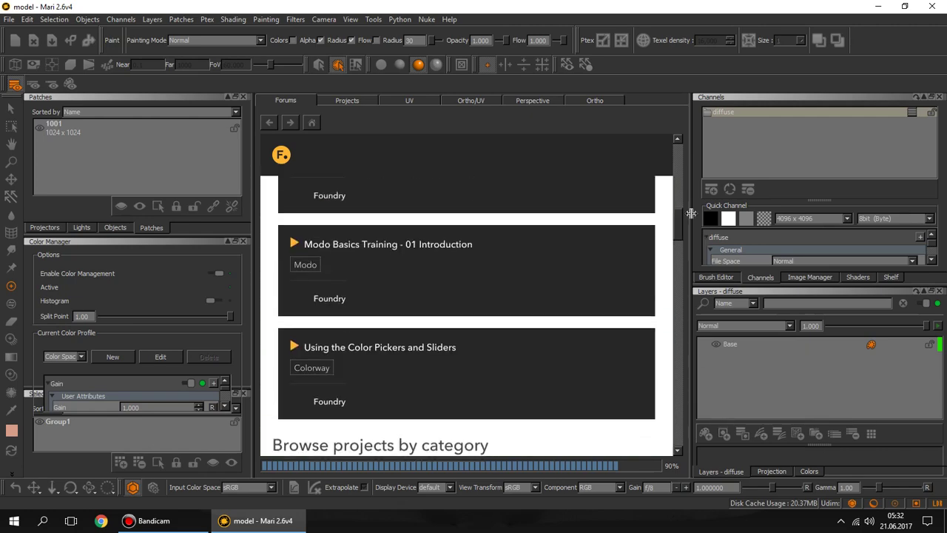
click(591, 101)
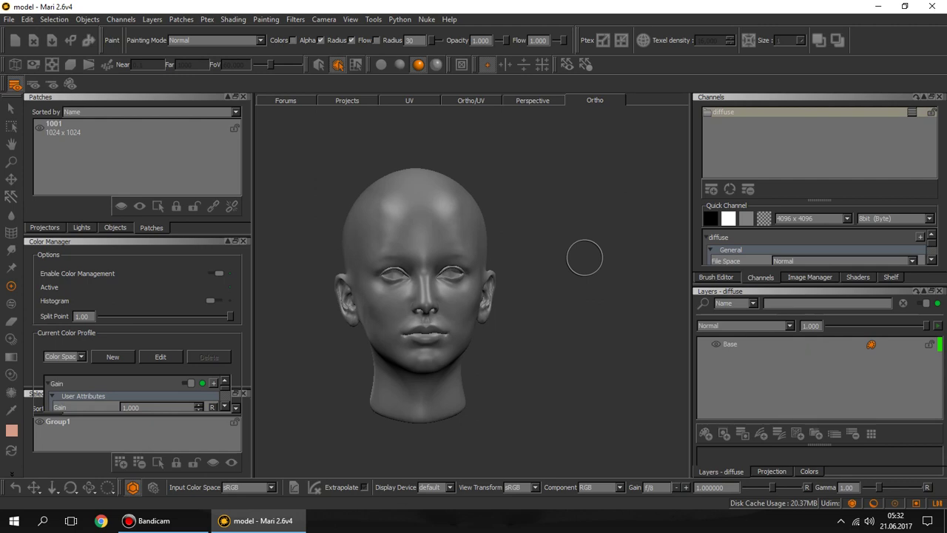
Turn the head through side, top, bottom and back views with the arrow keys, then reframe it
key(Right)
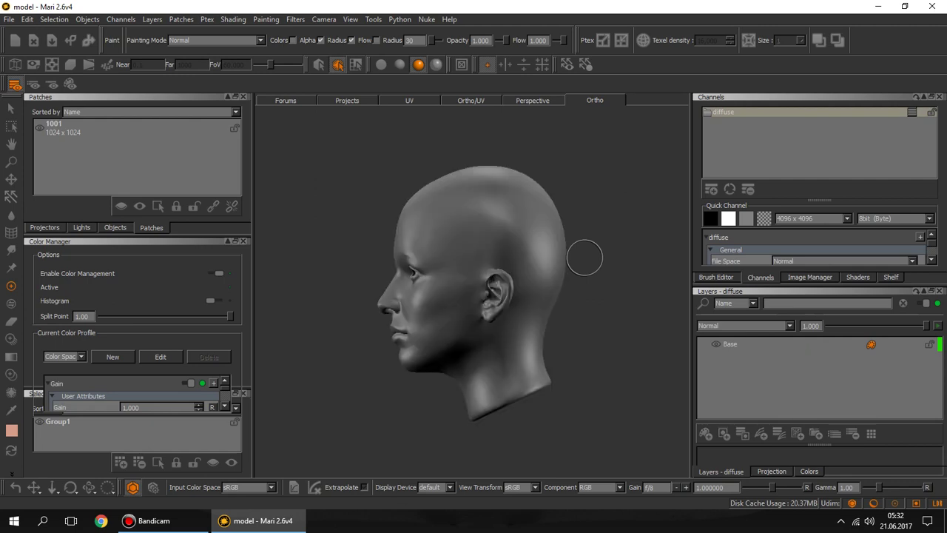
key(Right)
key(Right)
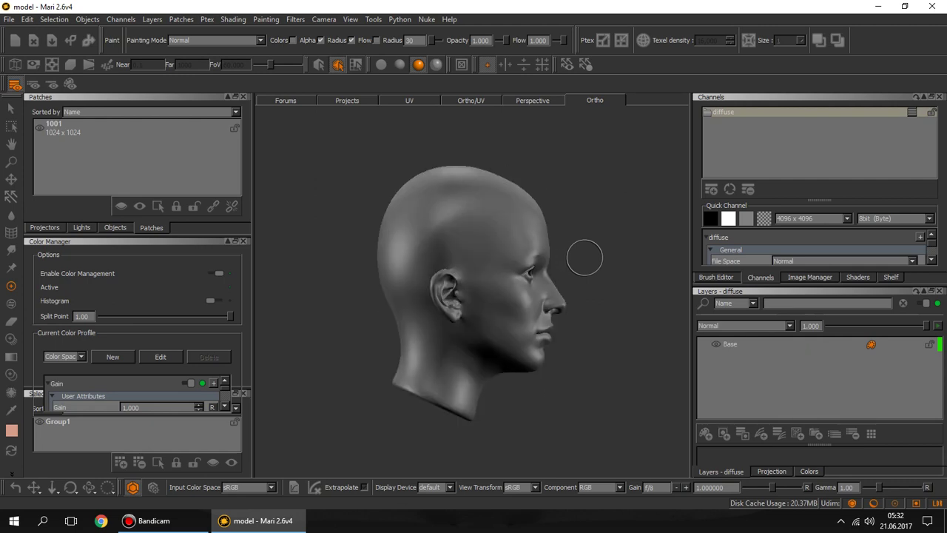
key(Up)
key(Down)
key(Down)
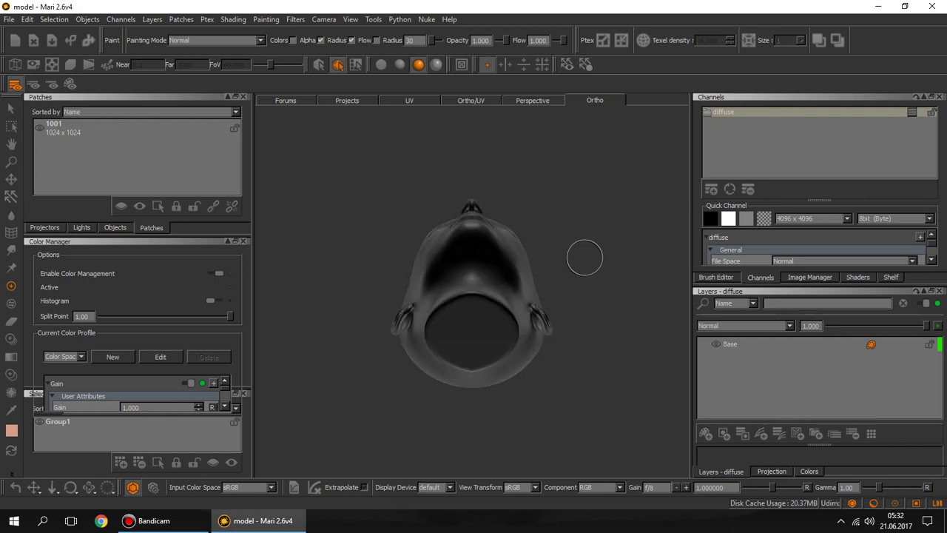
key(Up)
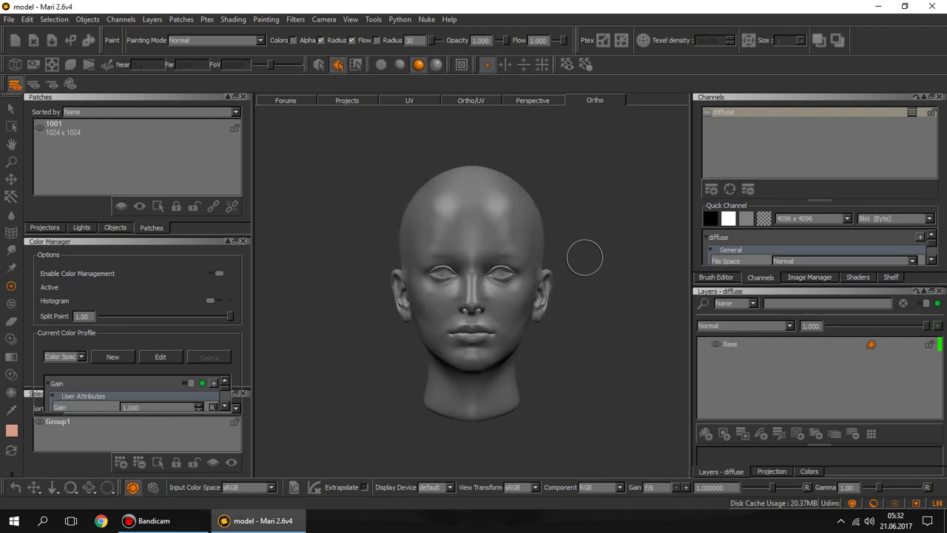
key(Left)
key(Left)
key(Left)
key(Left)
mouse_move(570, 256)
alt+right_down()
mouse_move(550, 239)
mouse_move(578, 311)
mouse_move(560, 285)
alt+right_up()
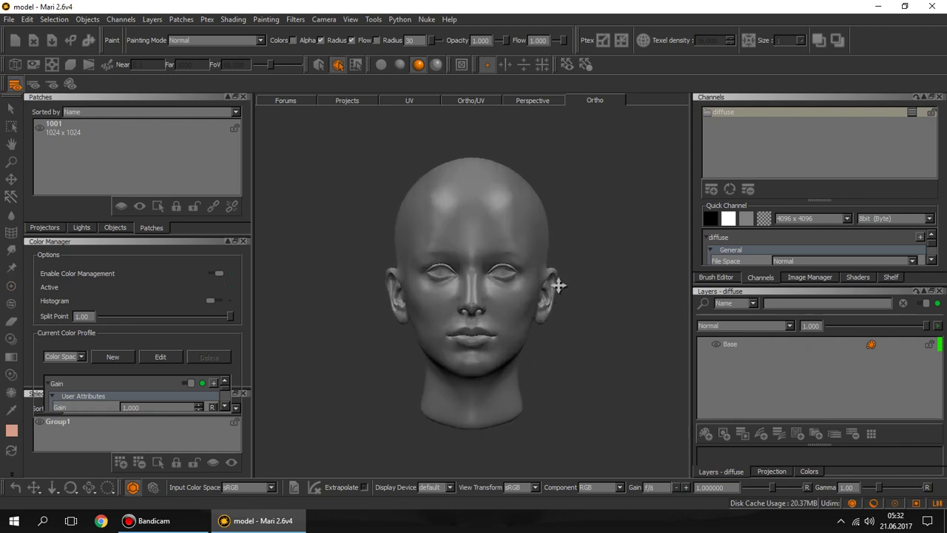
alt+middle_drag(560, 286, 567, 283)
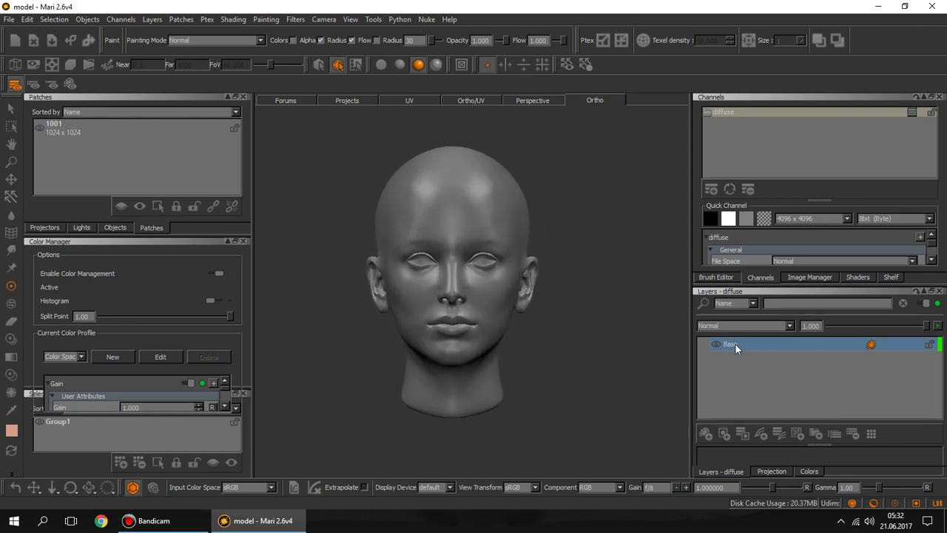
Deselect the Base layer and switch the viewport to flat, unshaded lighting
click(735, 364)
click(87, 19)
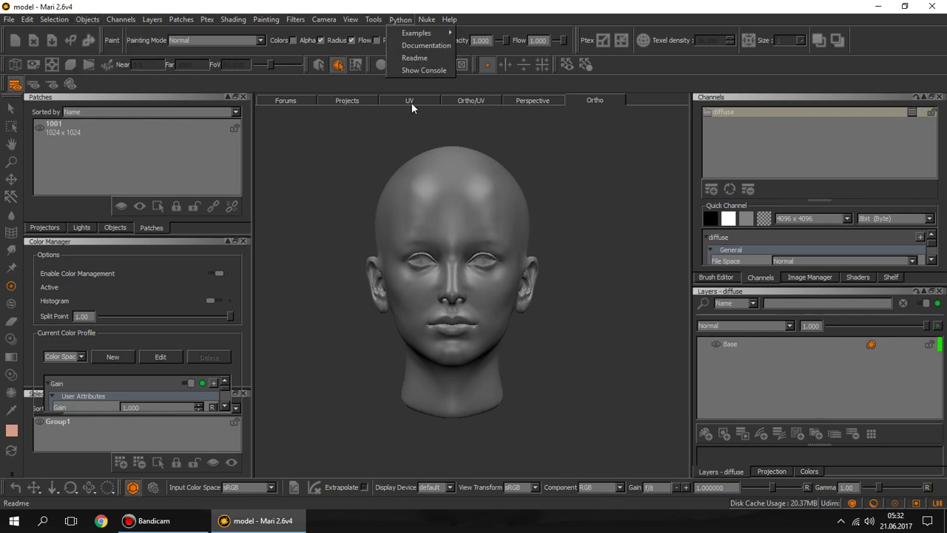
click(392, 111)
click(383, 64)
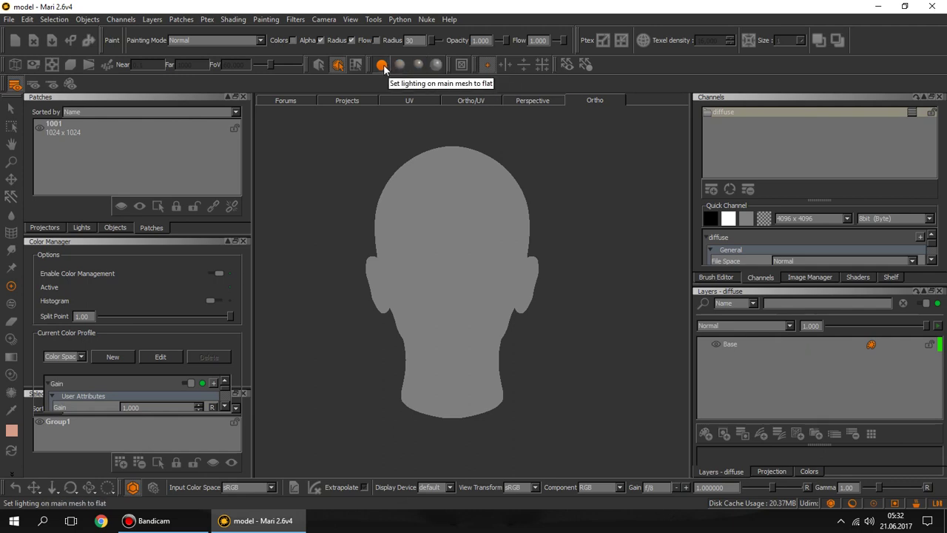
Compare the head under basic and full lighting, return to flat lighting, and open the Objects menu
click(400, 65)
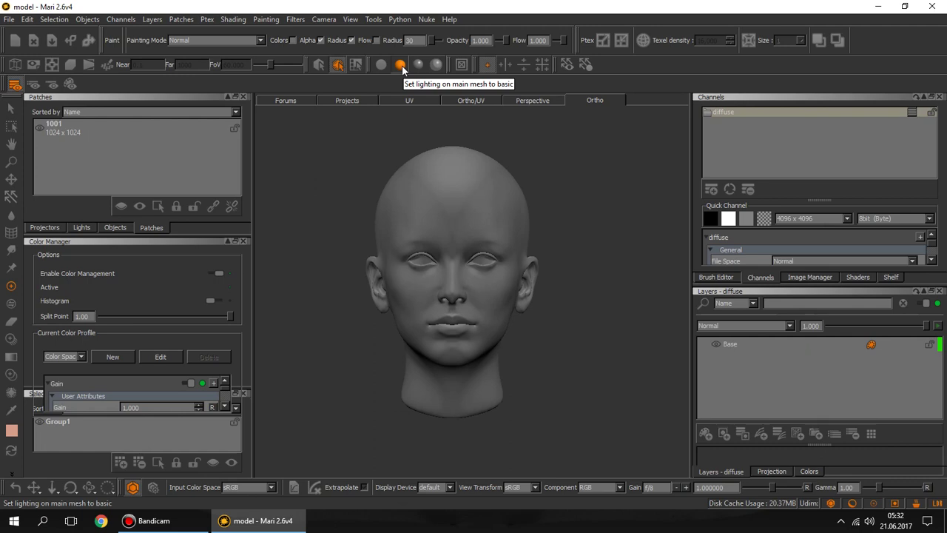
click(419, 65)
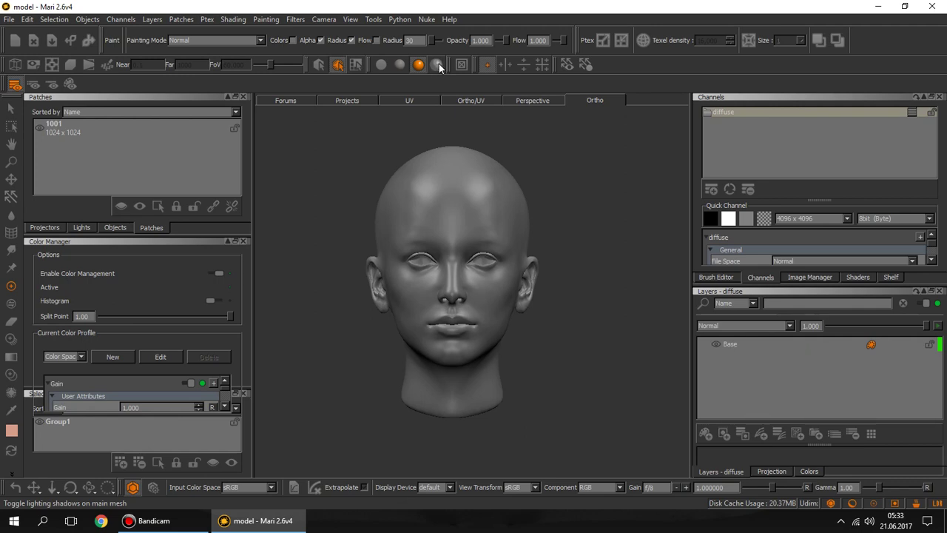
click(380, 65)
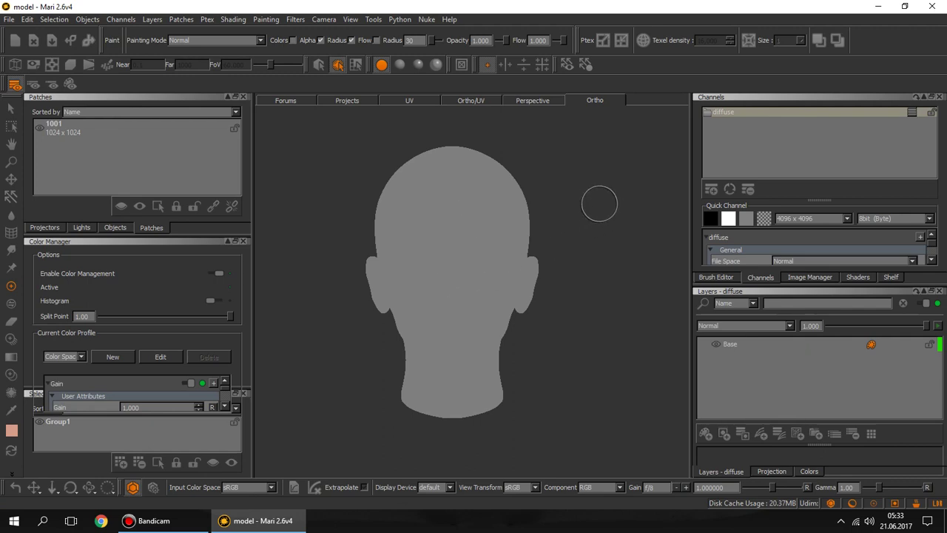
mouse_move(599, 201)
alt+mouse_down()
mouse_move(493, 203)
mouse_move(623, 198)
mouse_move(644, 232)
mouse_move(586, 199)
mouse_move(600, 197)
alt+mouse_up()
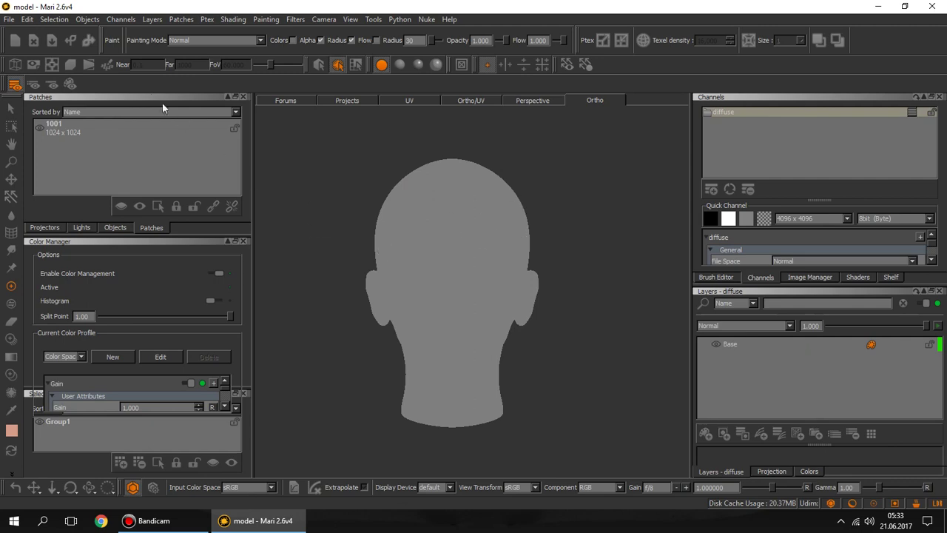
click(87, 20)
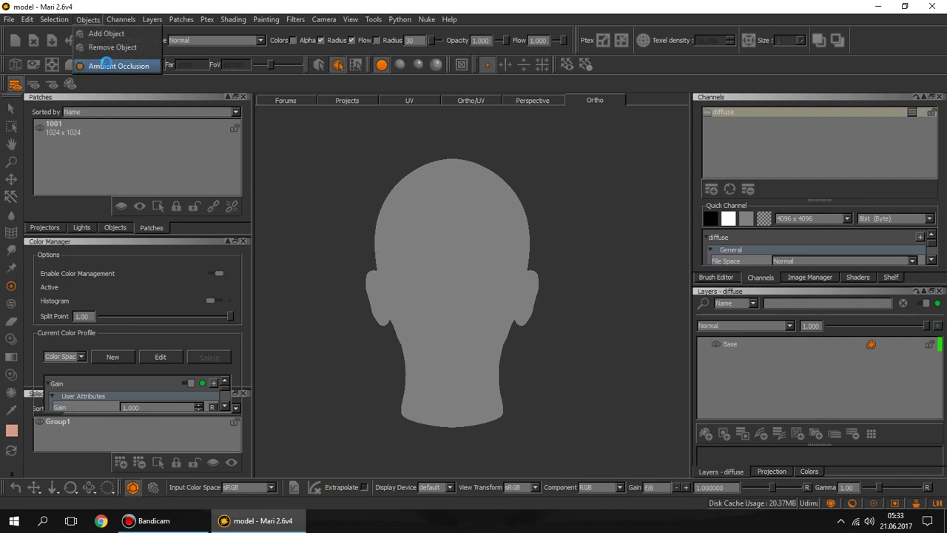
Run Objects > Ambient Occlusion on the head and wait for the calculation to finish
click(104, 63)
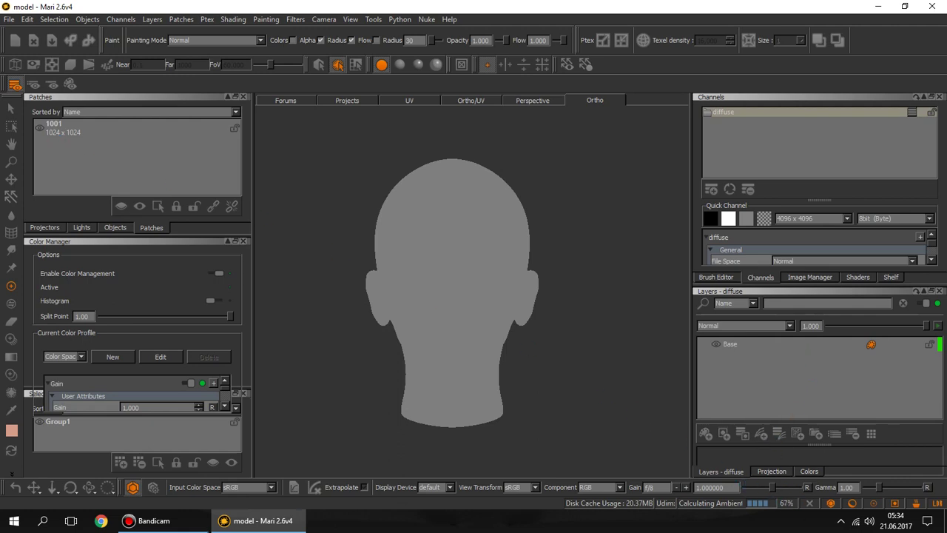
click(181, 522)
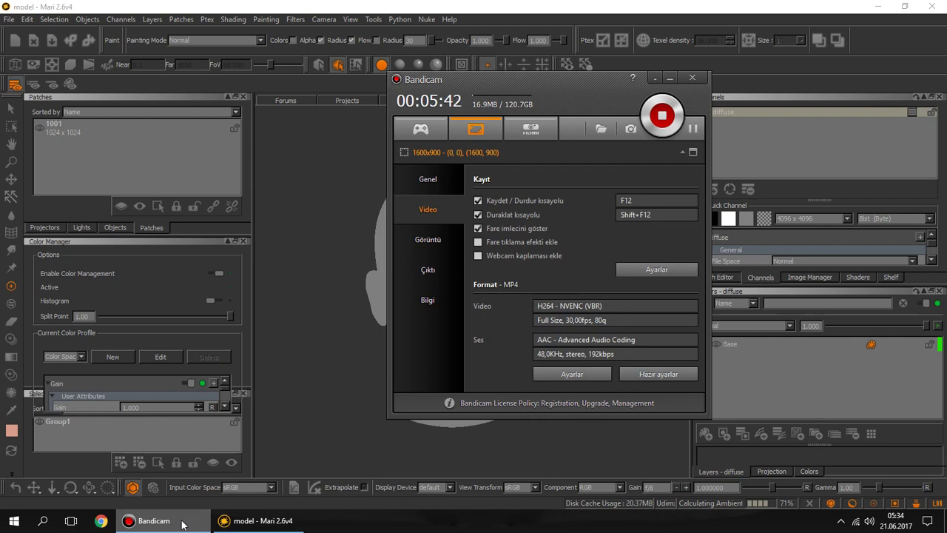
click(181, 523)
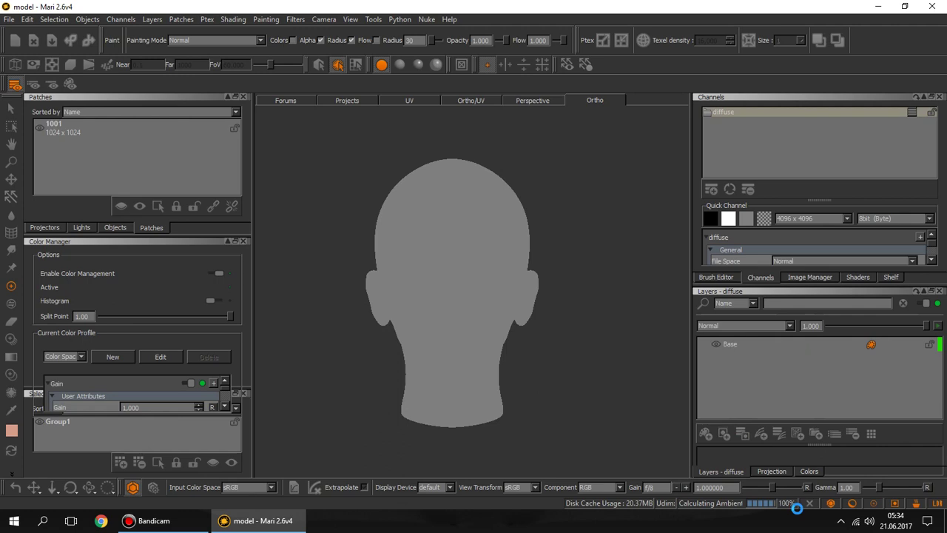
Resize patch 1001 to 4096 x 4096, check it in the UV layout, then return to Ortho
click(61, 128)
right_click(61, 128)
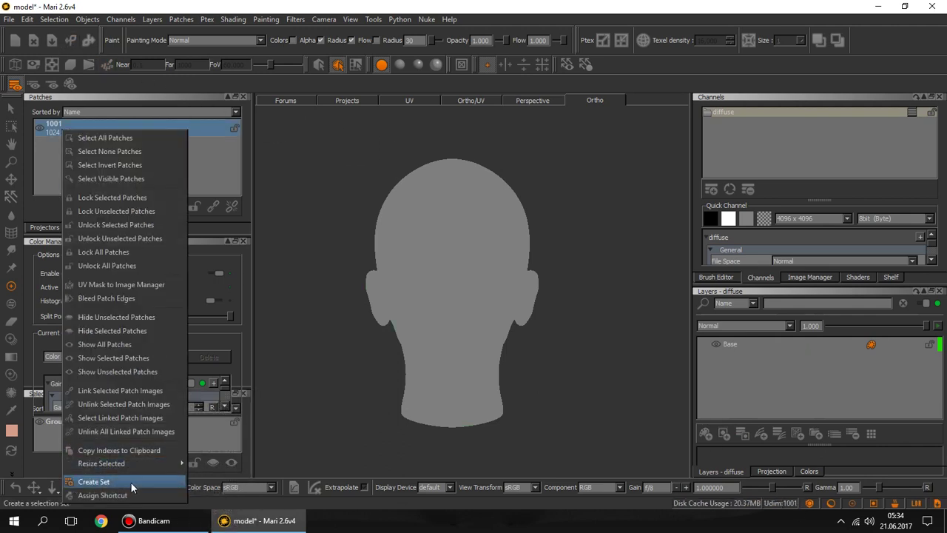
mouse_move(102, 464)
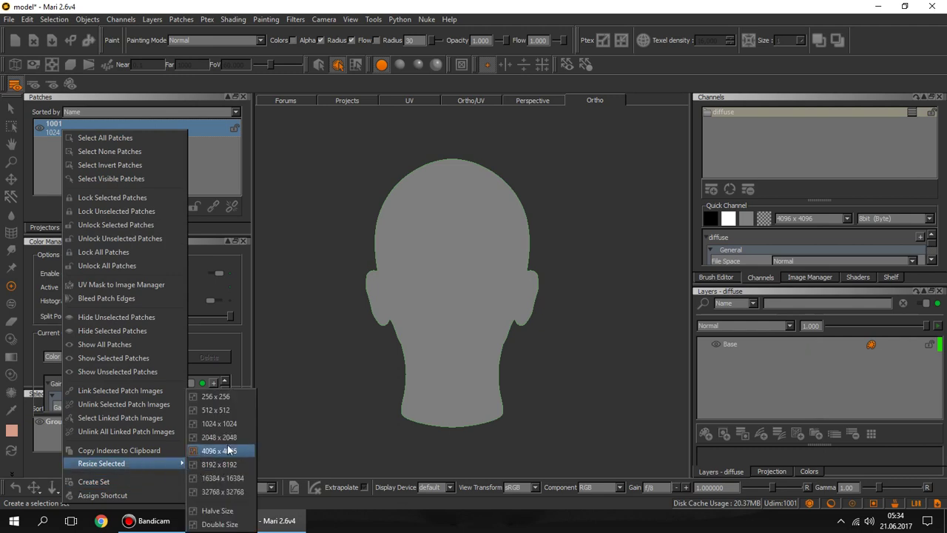
click(229, 451)
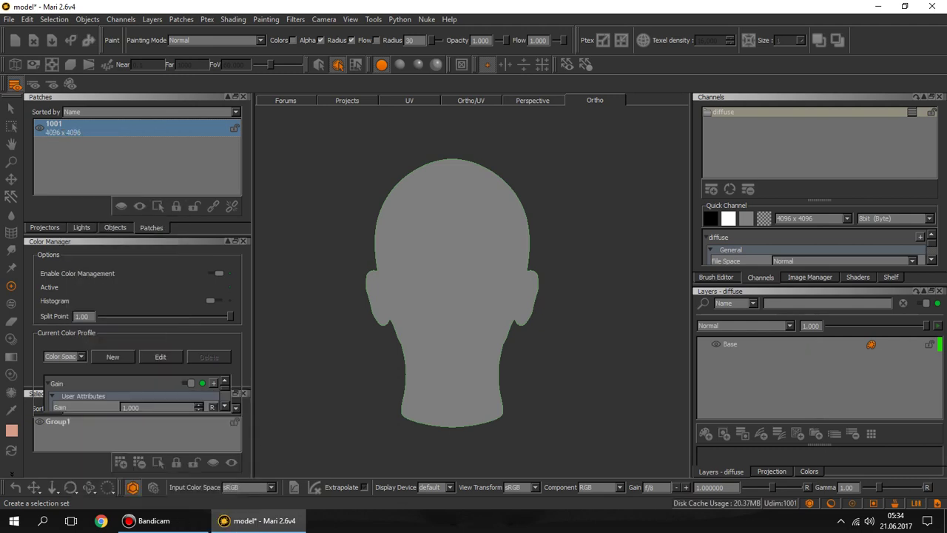
click(473, 100)
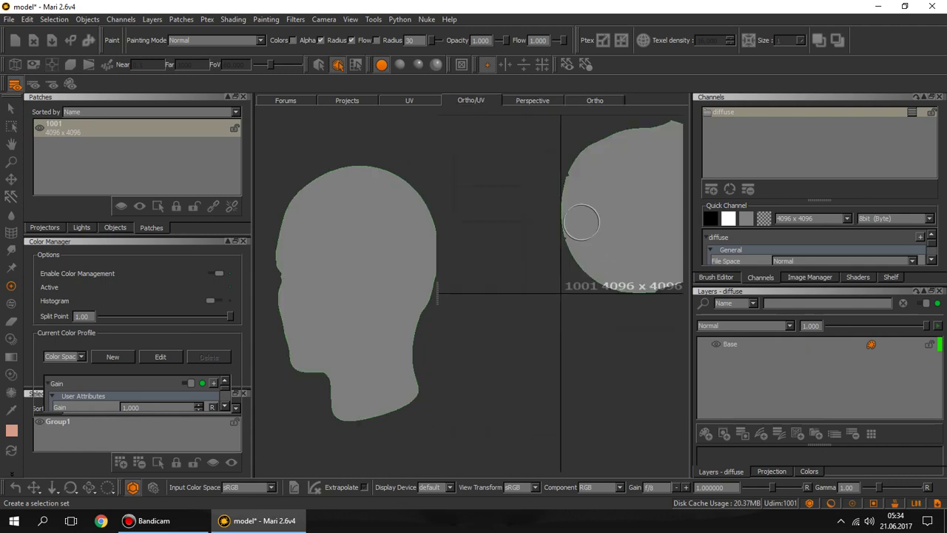
middle_drag(634, 202, 567, 230)
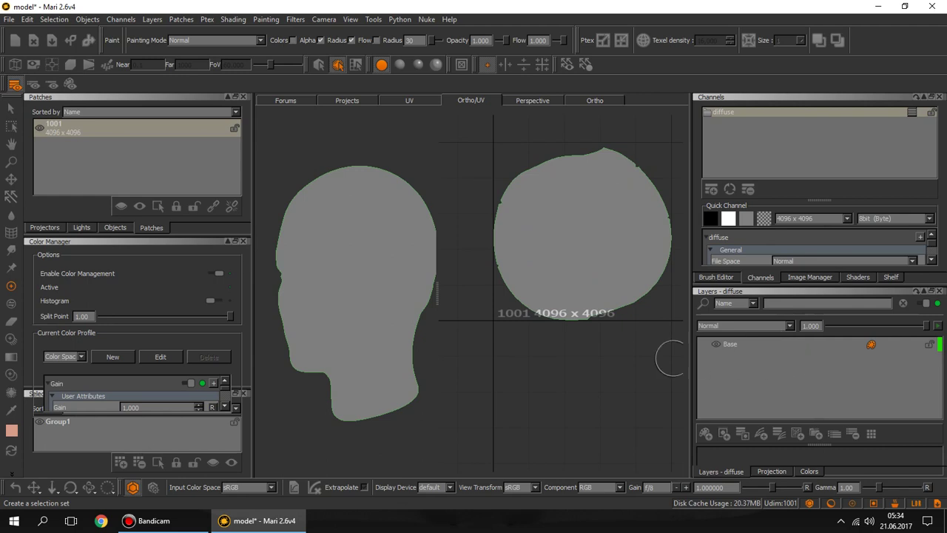
click(596, 100)
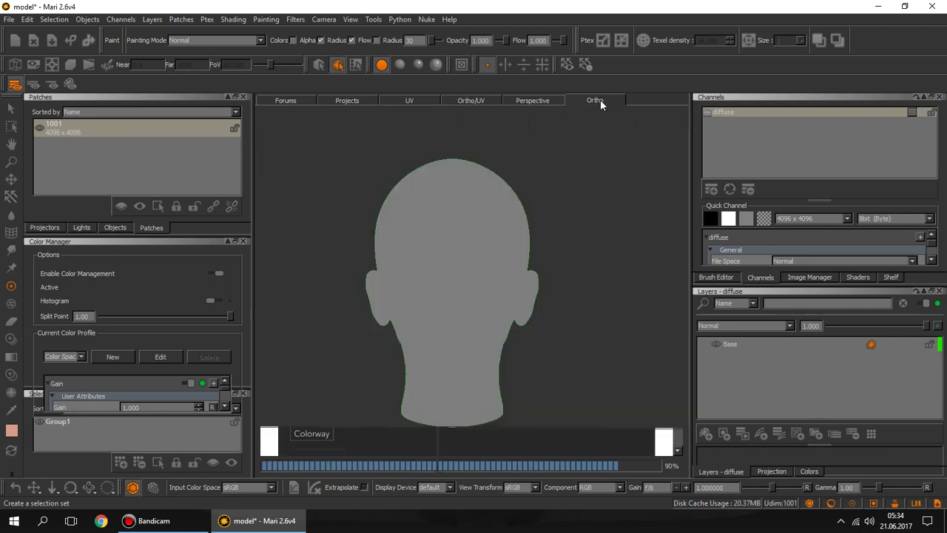
Add an Ambient Occlusion procedural layer above Base and show its blend-mode list
click(804, 435)
mouse_move(837, 464)
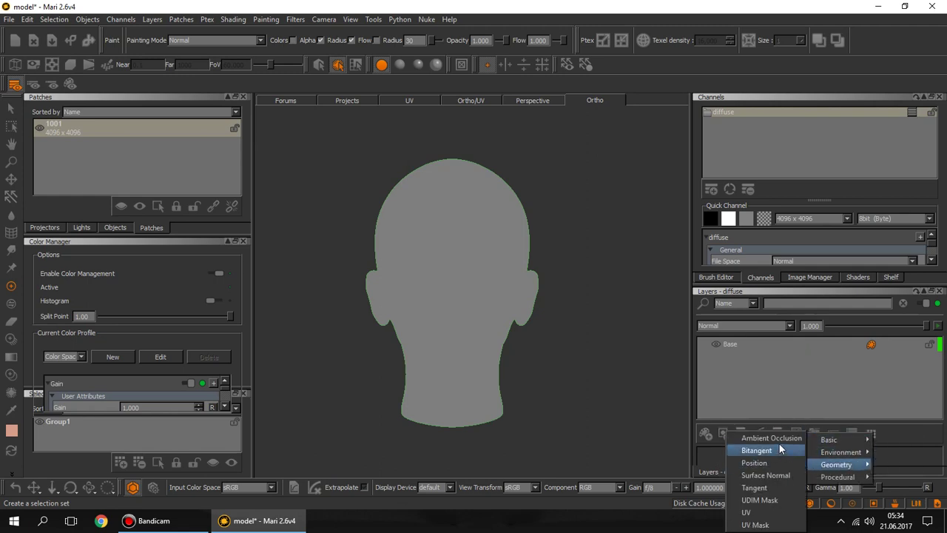
click(772, 438)
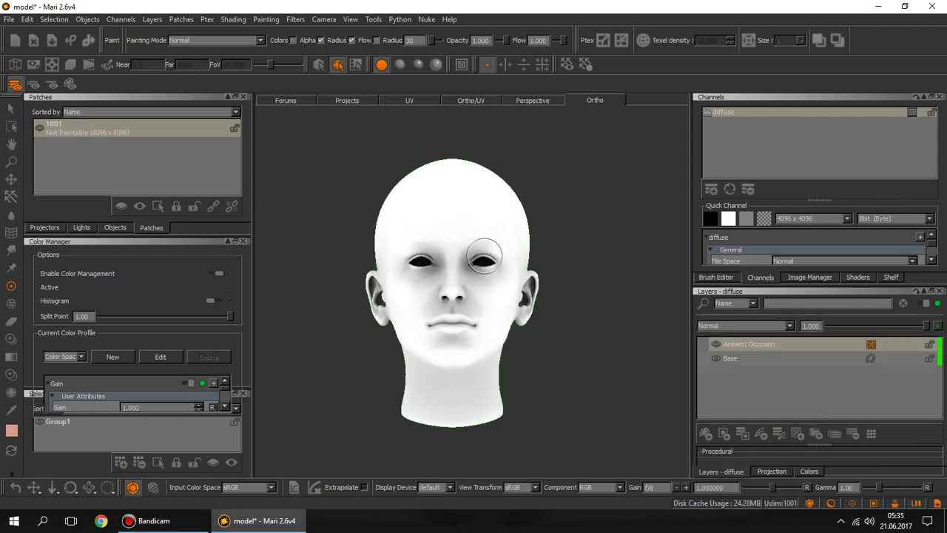
click(788, 327)
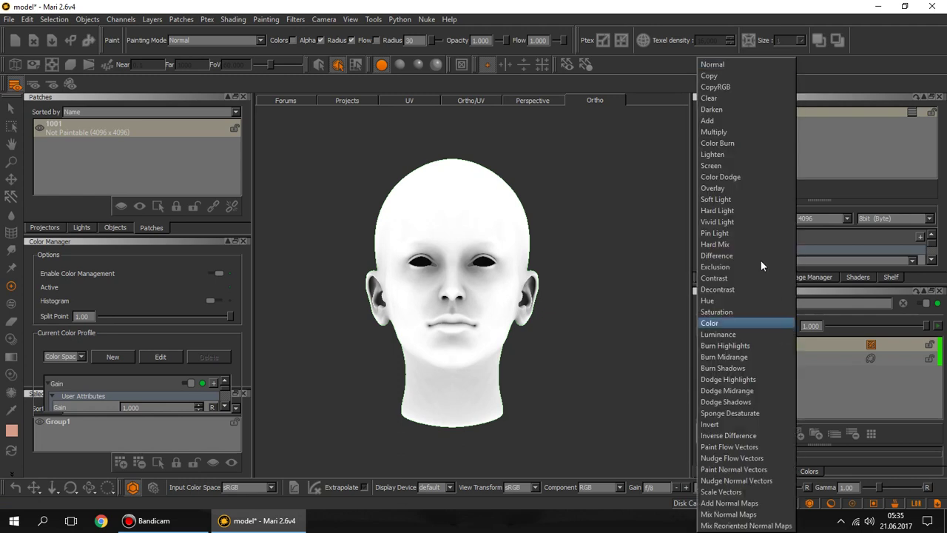
Set the occlusion layer to Multiply at 0.892 opacity, inspect the head from several angles, then reset the view
click(725, 131)
mouse_move(925, 327)
mouse_down()
mouse_move(778, 325)
mouse_move(925, 333)
mouse_move(916, 333)
mouse_up()
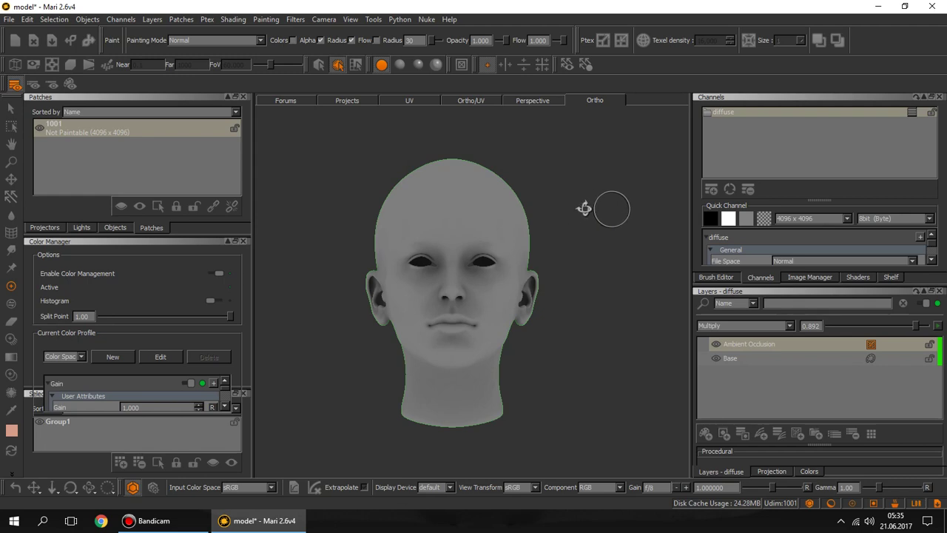
mouse_move(583, 207)
middle_down()
mouse_move(503, 205)
mouse_move(632, 212)
middle_up()
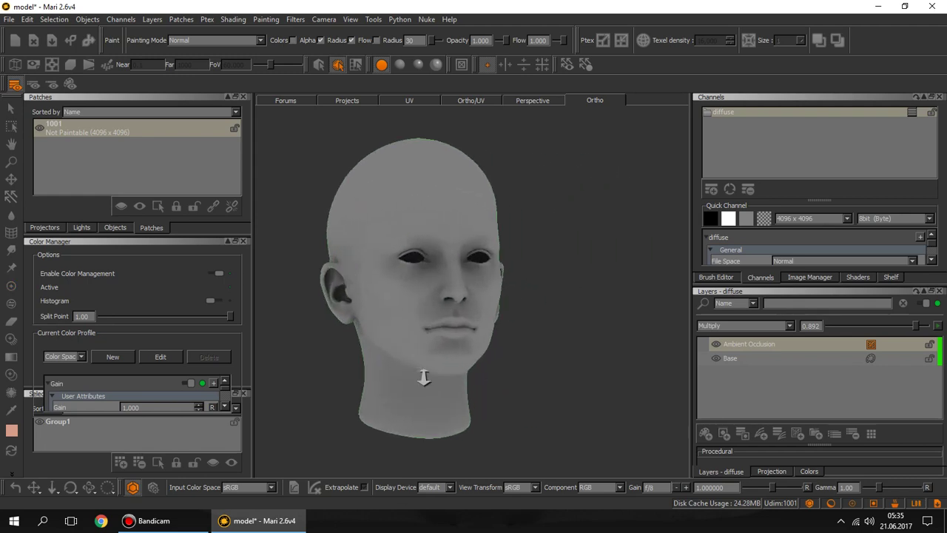
scroll(425, 268, up, 5)
middle_drag(355, 254, 558, 314)
scroll(558, 314, down, 5)
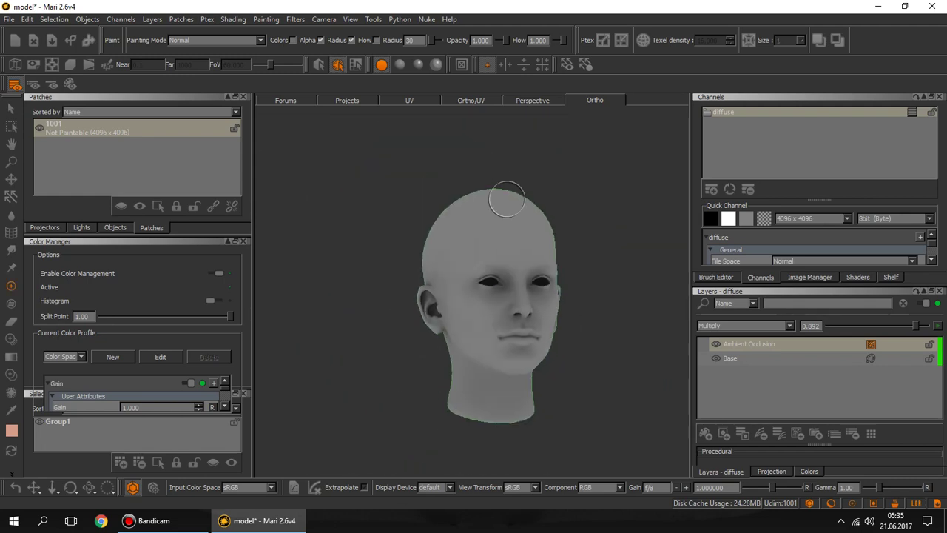
scroll(605, 262, down, 2)
mouse_move(604, 261)
middle_down()
mouse_move(541, 283)
mouse_move(489, 259)
mouse_move(321, 250)
mouse_move(554, 276)
mouse_move(528, 258)
mouse_move(578, 287)
mouse_move(602, 281)
mouse_move(518, 296)
mouse_move(613, 195)
mouse_move(577, 248)
mouse_move(673, 281)
mouse_move(459, 298)
mouse_move(611, 306)
mouse_move(511, 277)
mouse_move(597, 278)
middle_up()
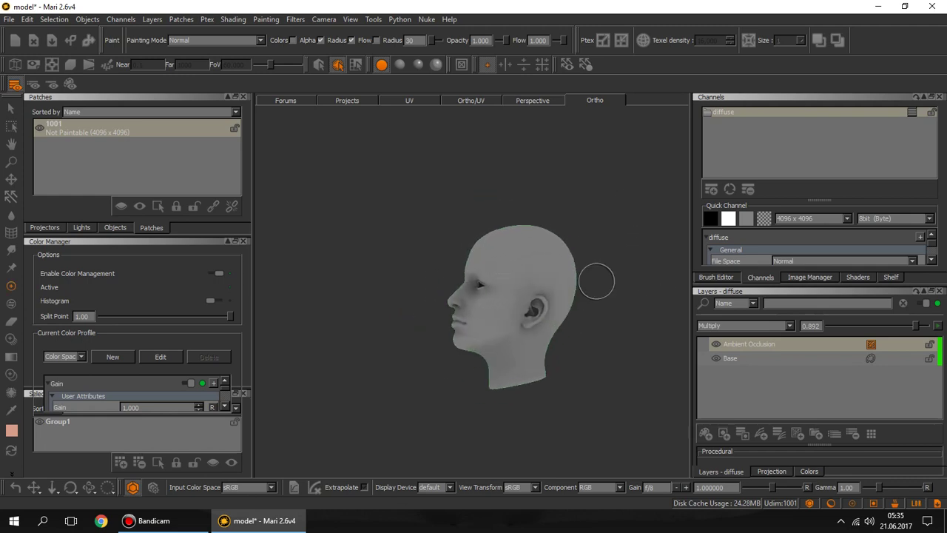
mouse_move(391, 309)
middle_down()
mouse_move(484, 302)
mouse_move(442, 365)
mouse_move(543, 294)
mouse_move(526, 271)
mouse_move(352, 291)
middle_up()
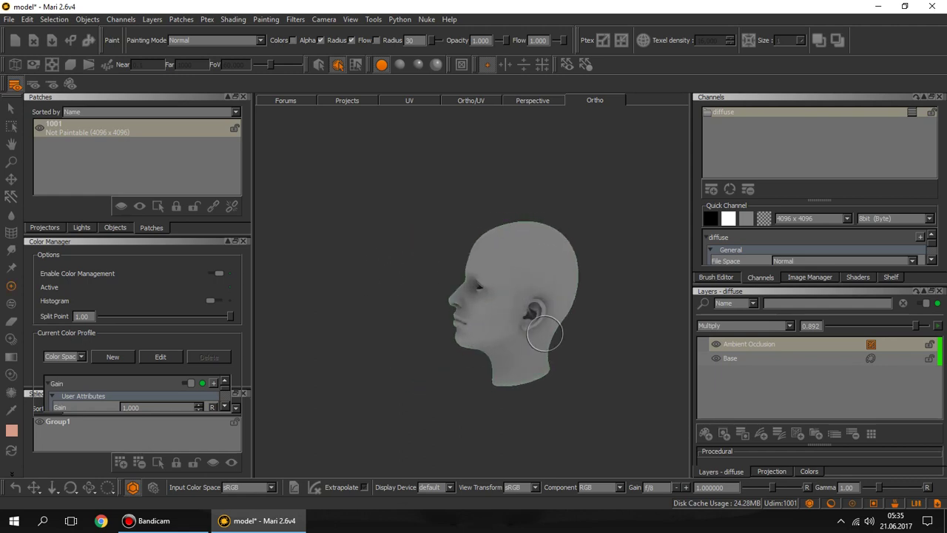
key(h)
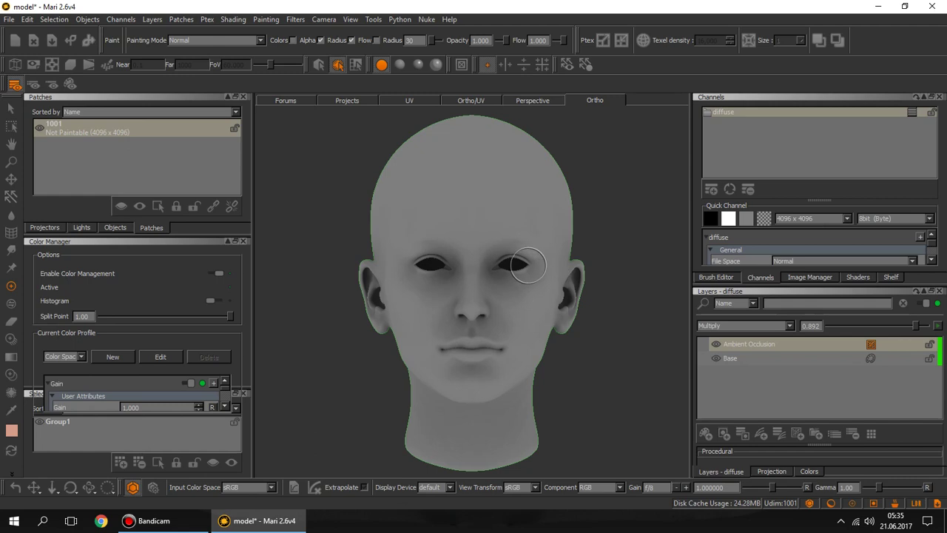
click(400, 65)
click(417, 66)
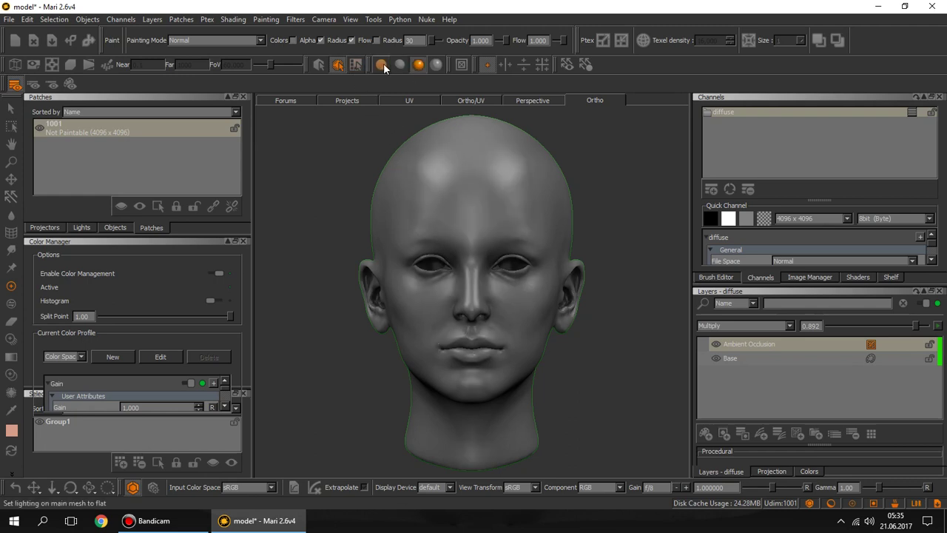
click(381, 64)
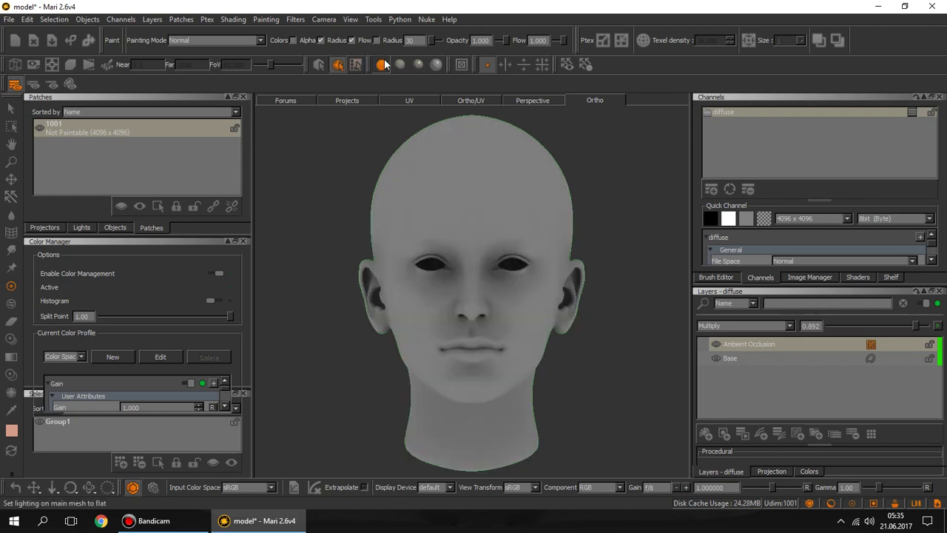
click(747, 362)
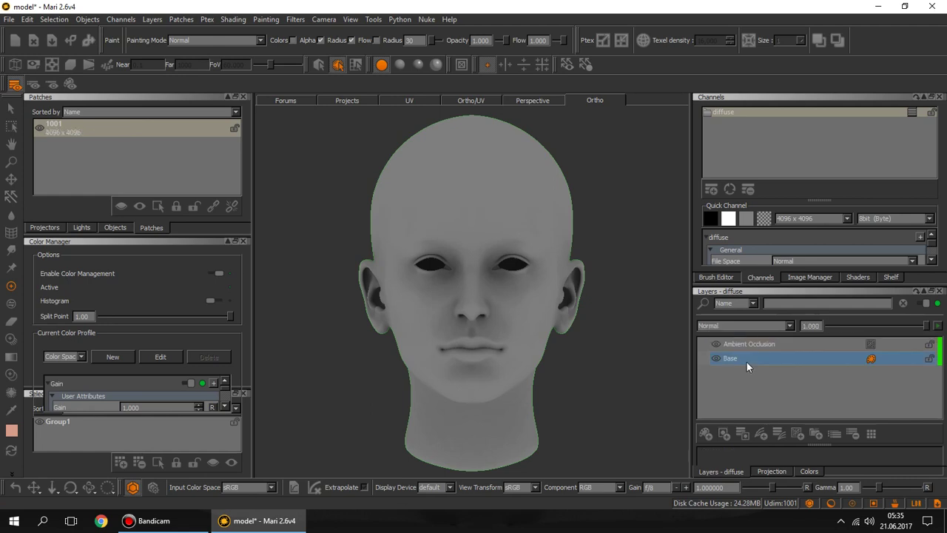
Add a new layer above Base and name it base_color
click(704, 435)
key(BackSpace)
text(base_c)
text(o)
text(lor)
key(Return)
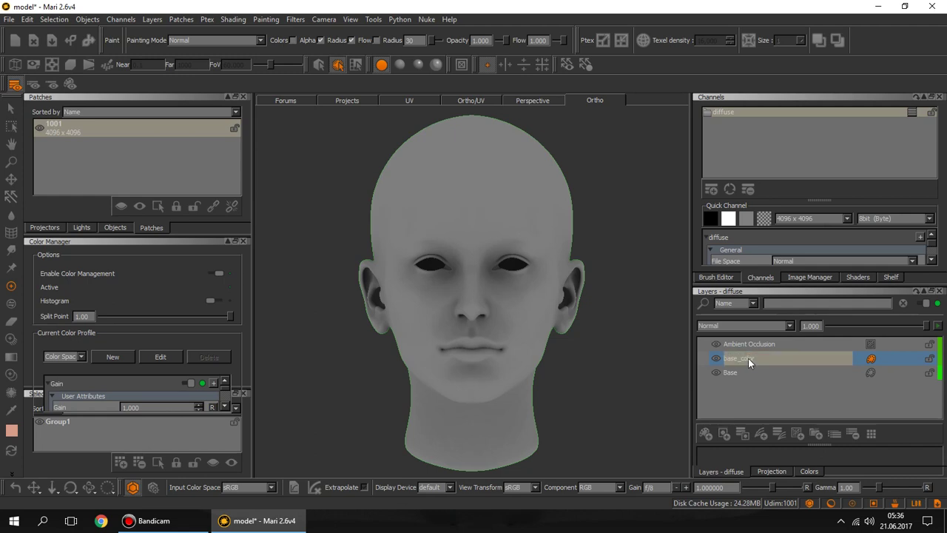
click(820, 285)
Import josie.noMakeup.normal photos 002 through 024 into the image library
click(746, 257)
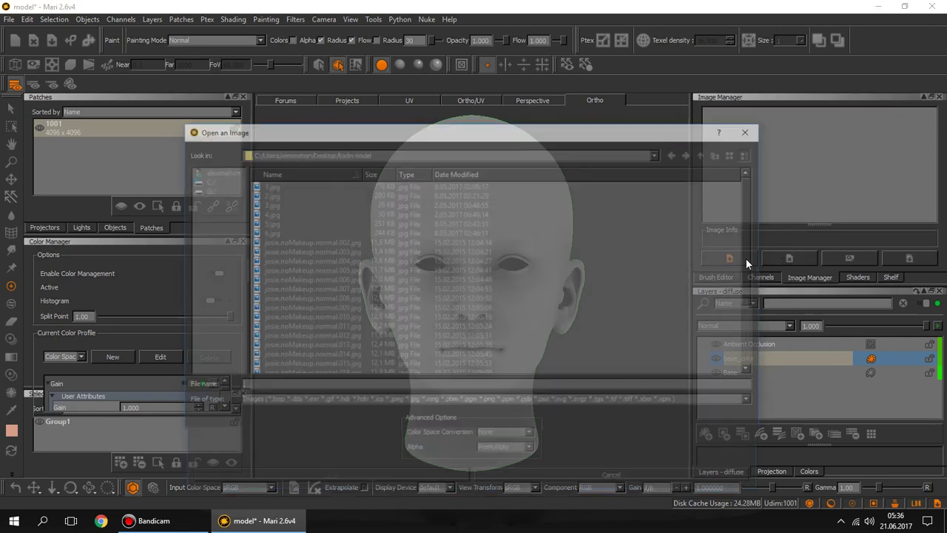
click(348, 241)
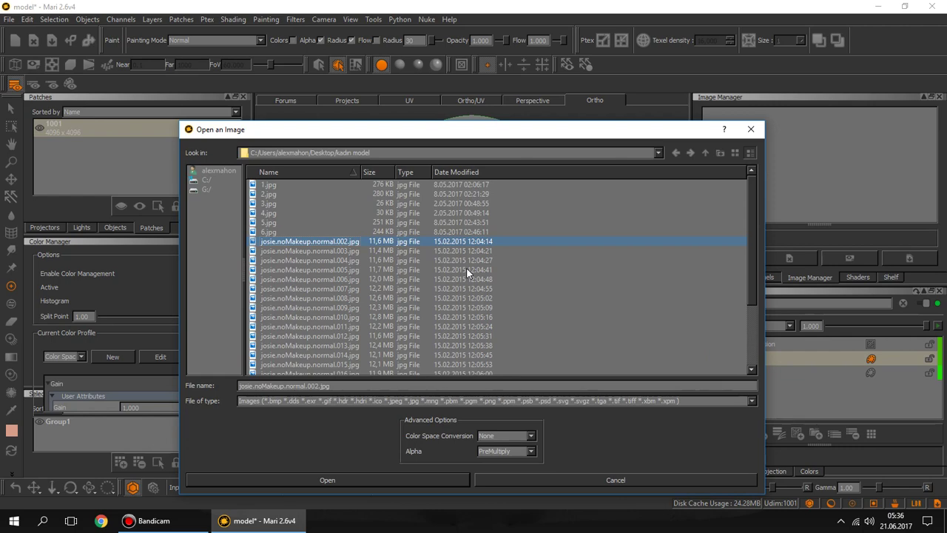
key(shift+Down)
key(shift+Down)
key(shift+Down)
key(shift+Down)
key(shift+Down)
key(shift+Down)
key(shift+Down)
key(shift+Down)
key(shift+Down)
key(shift+Down)
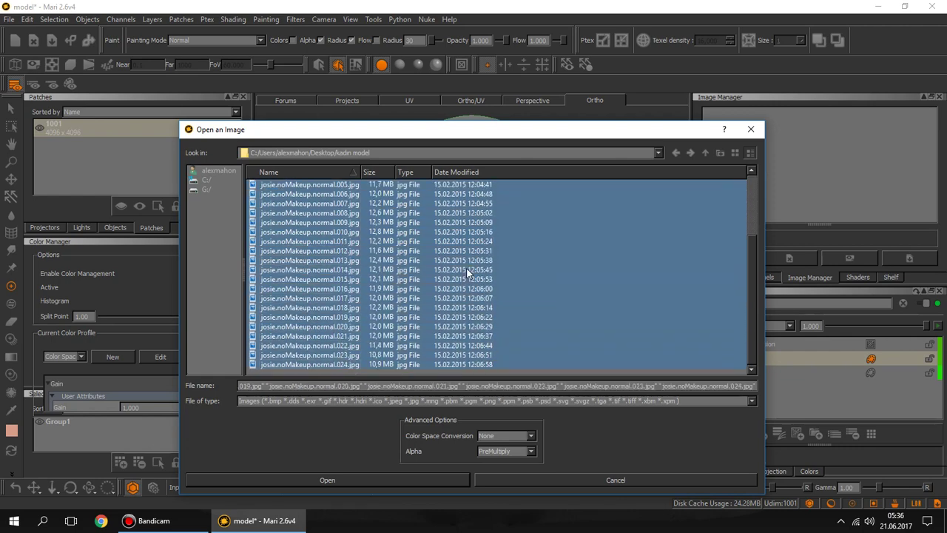
click(396, 478)
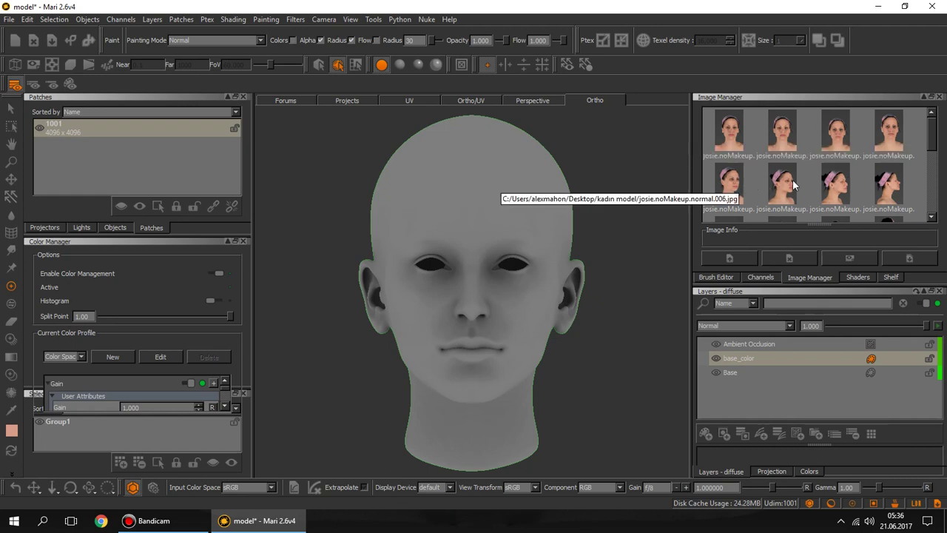
double_click(733, 137)
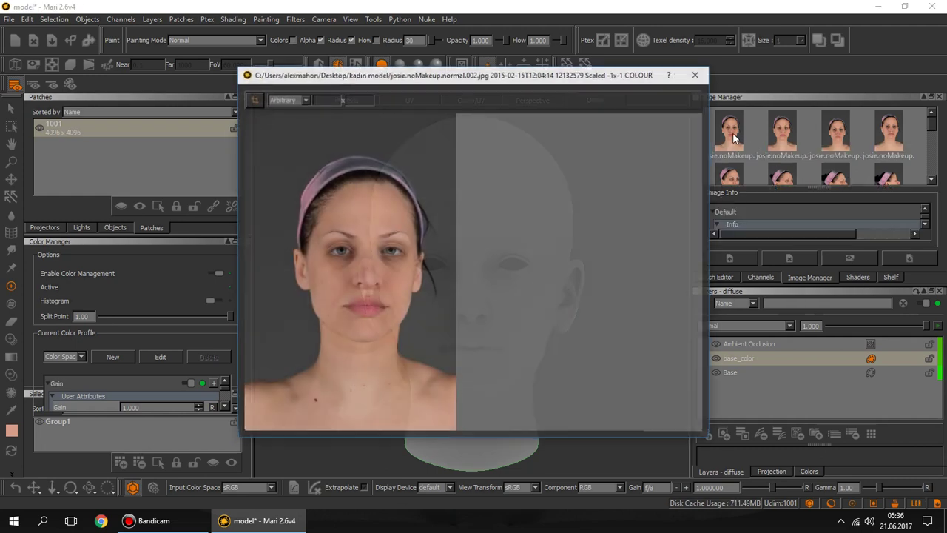
click(696, 74)
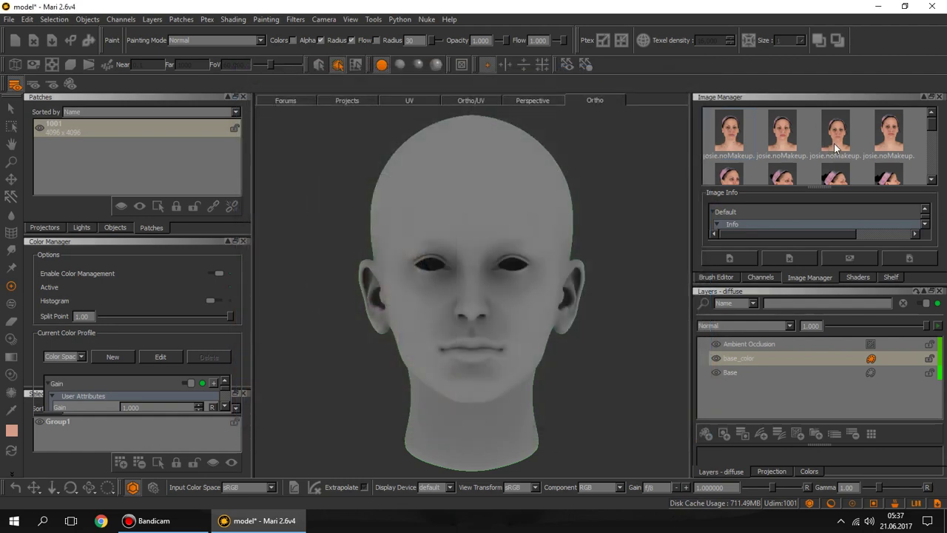
double_click(742, 173)
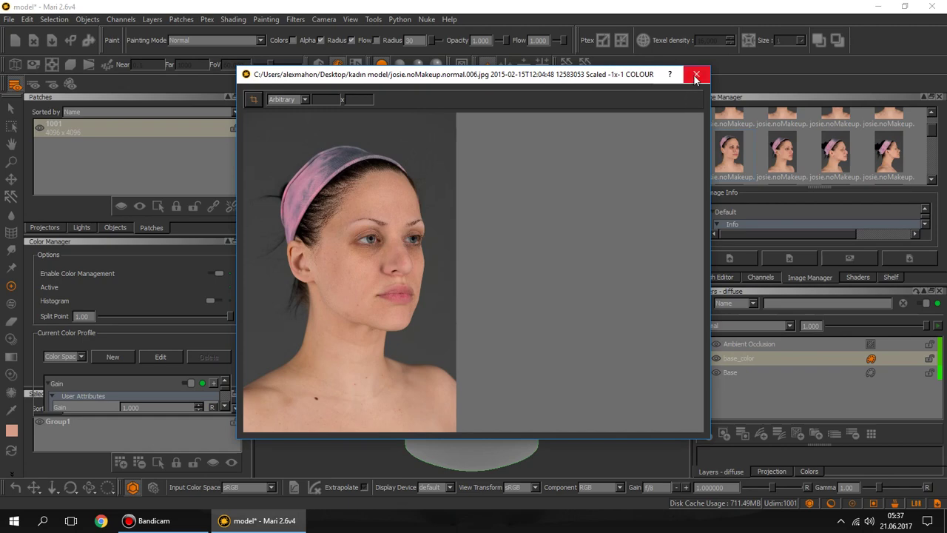
click(696, 74)
double_click(786, 152)
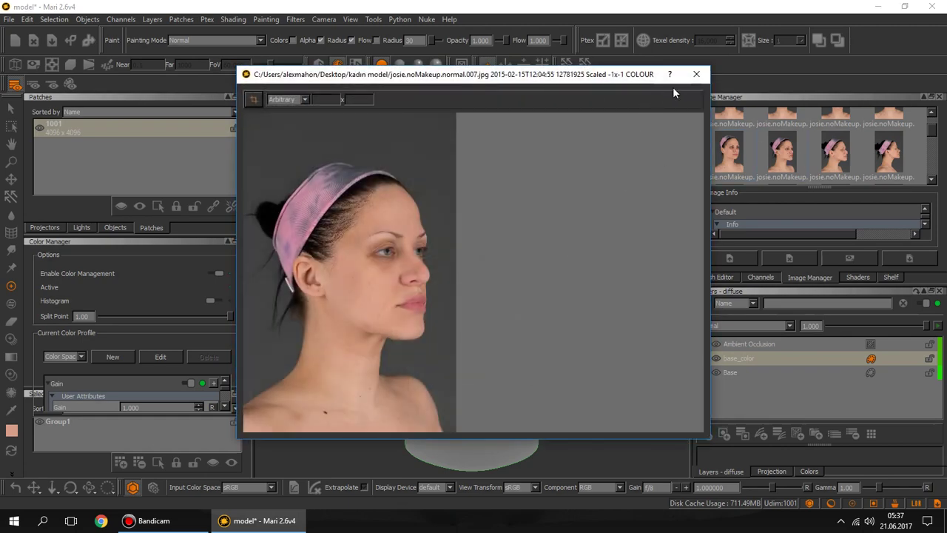
click(701, 76)
double_click(847, 158)
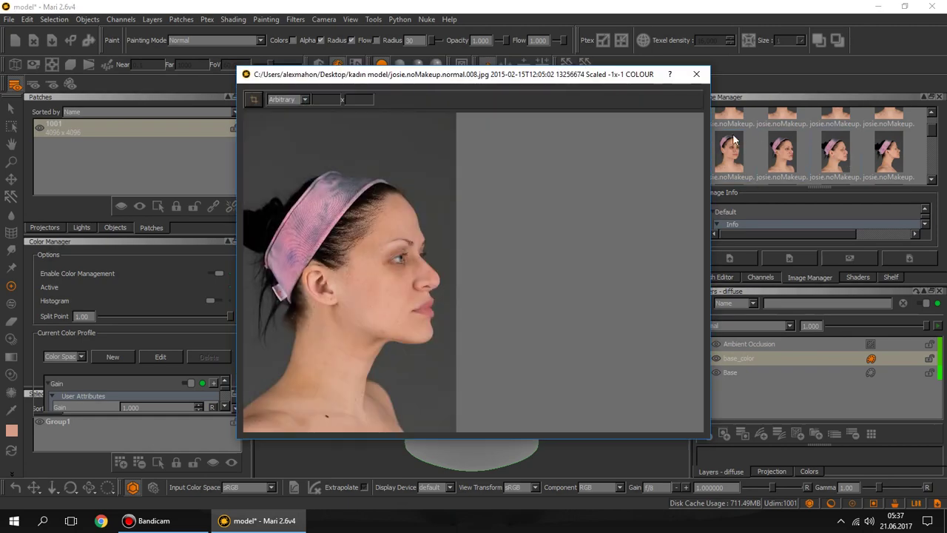
click(701, 75)
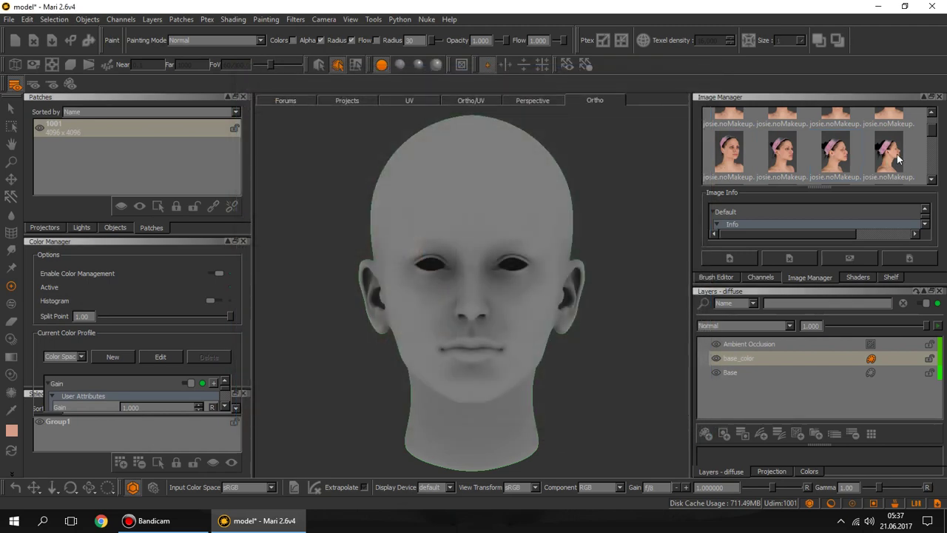
double_click(895, 154)
click(695, 76)
mouse_move(899, 150)
mouse_down()
mouse_move(572, 235)
mouse_move(466, 236)
mouse_up()
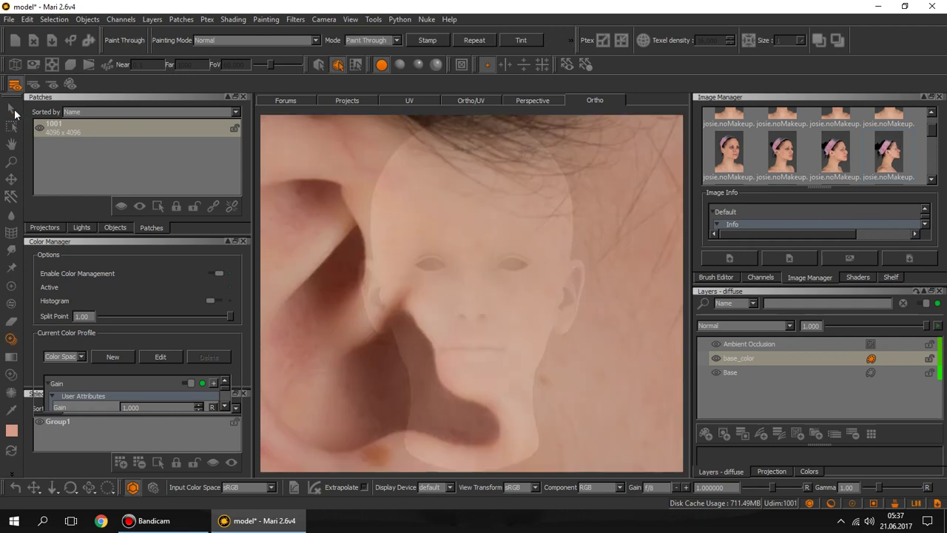
click(11, 109)
click(651, 217)
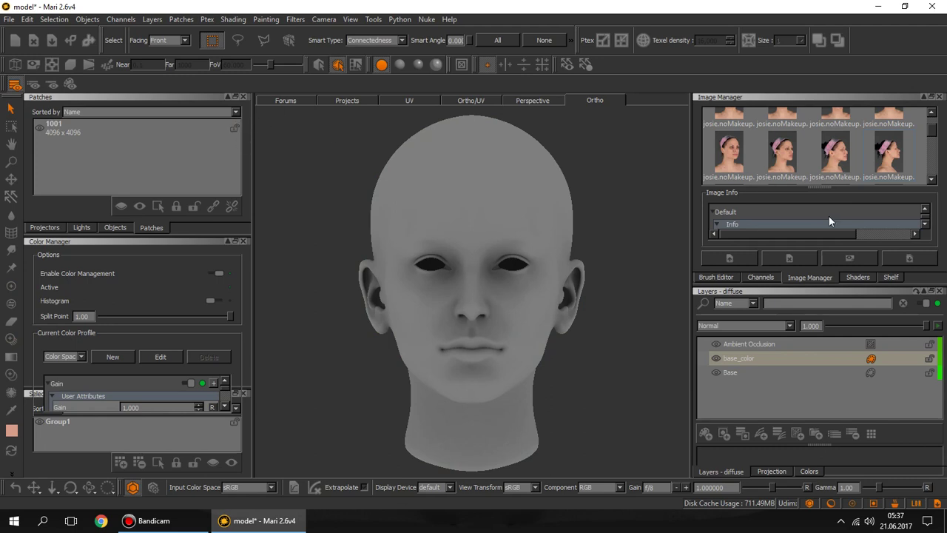
scroll(931, 130, up, 2)
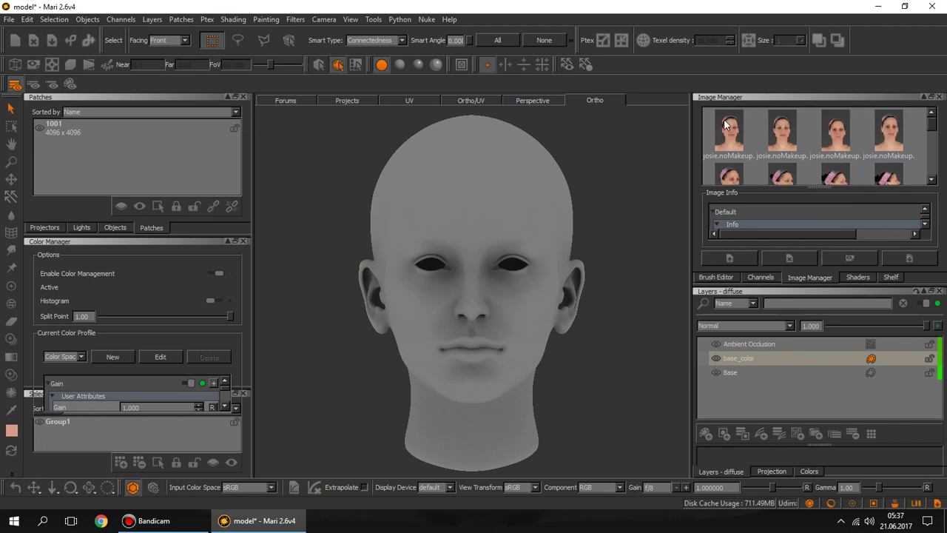
click(760, 278)
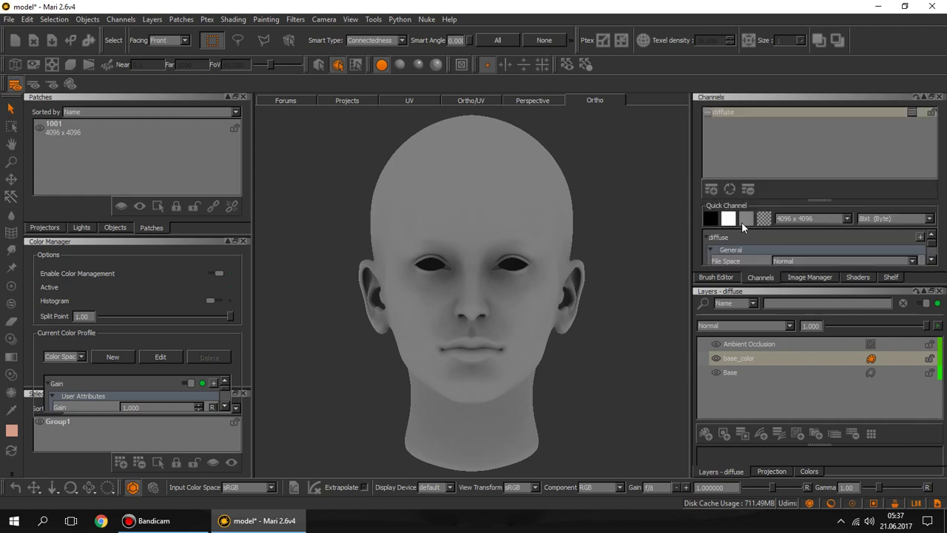
click(815, 279)
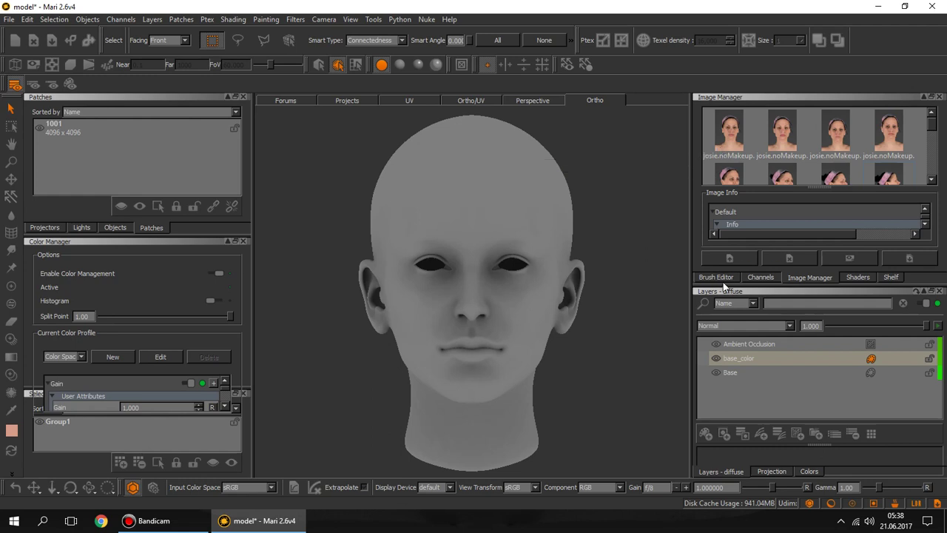
Open front photo 002 in a viewer beside the head and zoom in on the forehead
double_click(731, 132)
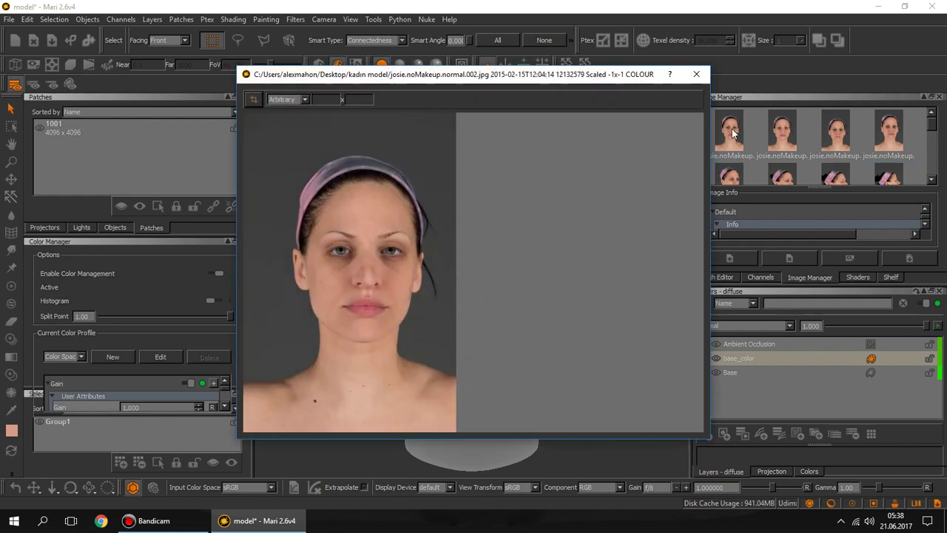
drag(516, 74, 697, 76)
drag(549, 188, 605, 222)
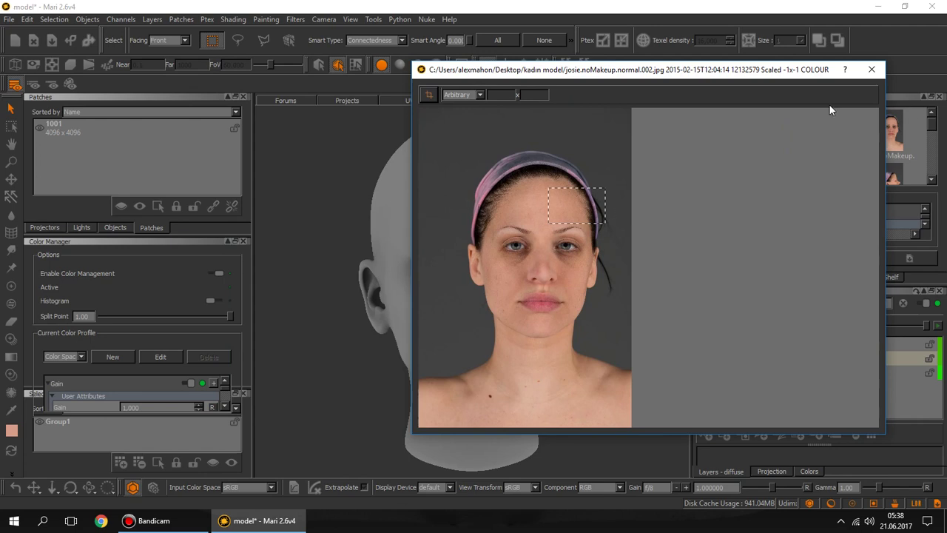
scroll(523, 219, up, 2)
scroll(581, 222, up, 2)
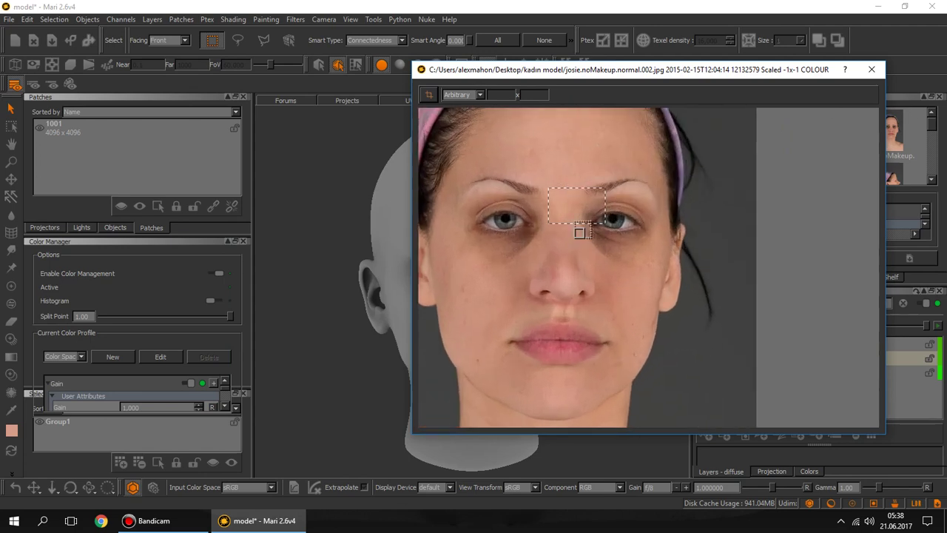
scroll(627, 216, up, 1)
middle_drag(627, 216, 680, 270)
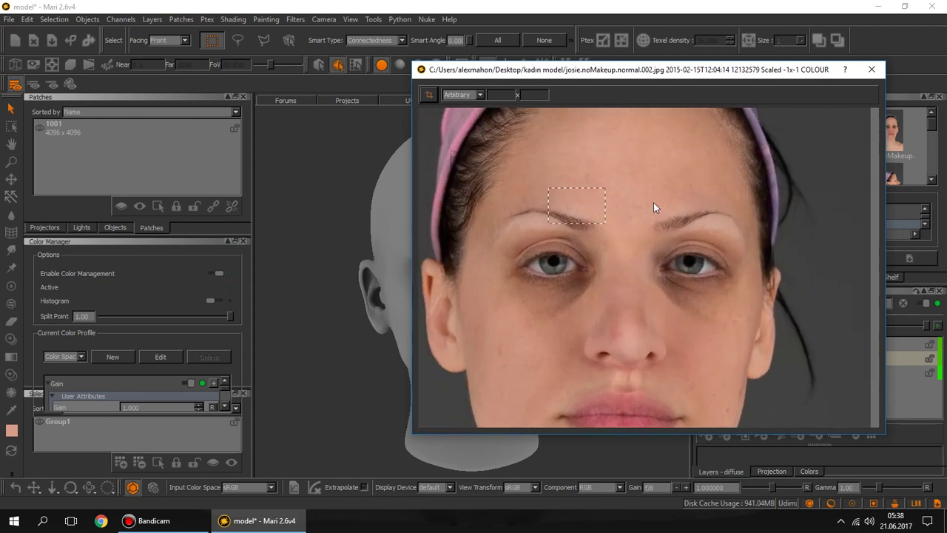
scroll(644, 174, up, 1)
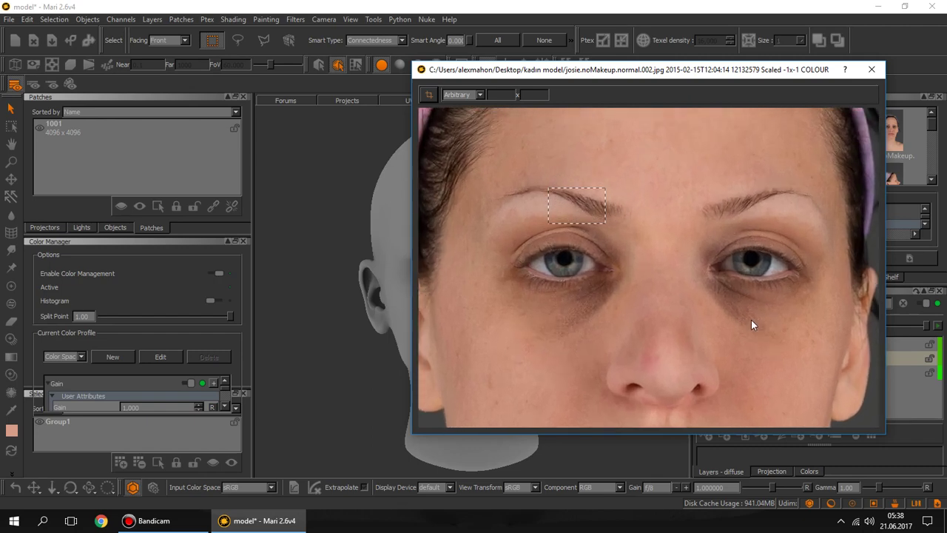
Switch to the Eye Dropper, attempt a patch fill, dismiss the warning, and close the photo window
click(6, 413)
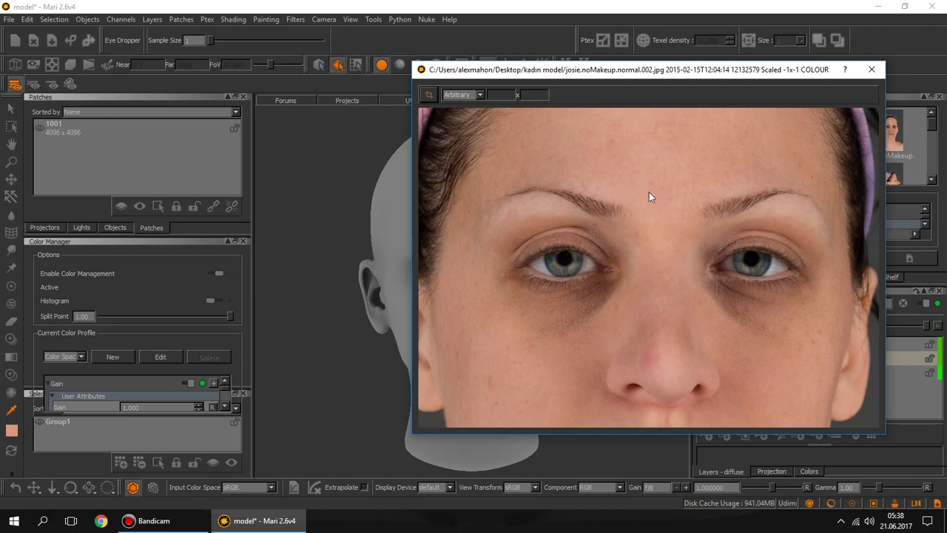
mouse_move(535, 71)
mouse_down()
mouse_move(625, 74)
mouse_move(807, 124)
mouse_up()
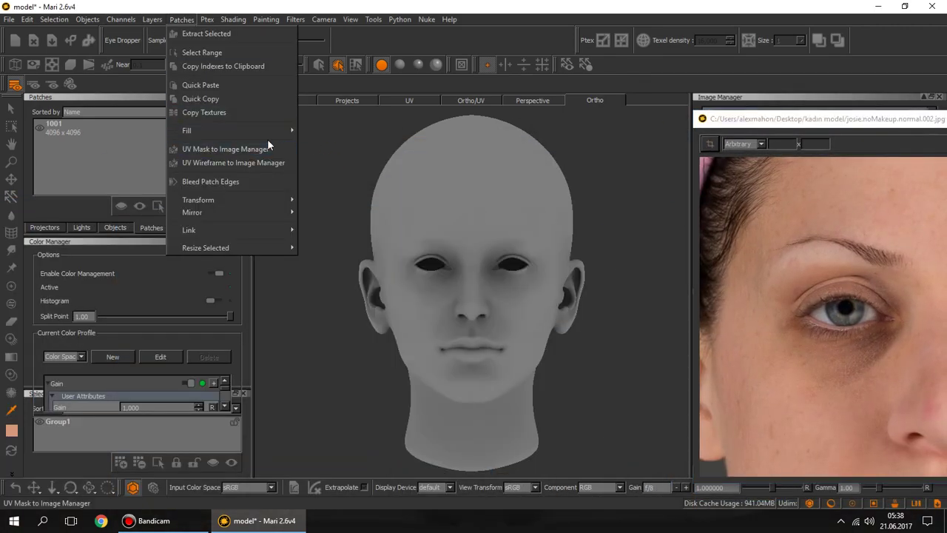
mouse_move(222, 131)
click(330, 178)
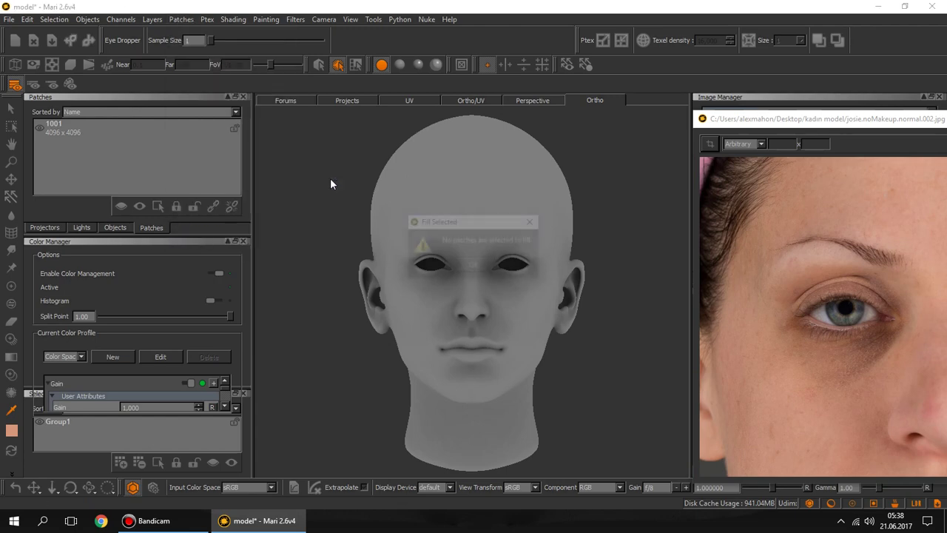
click(474, 267)
drag(757, 118, 94, 122)
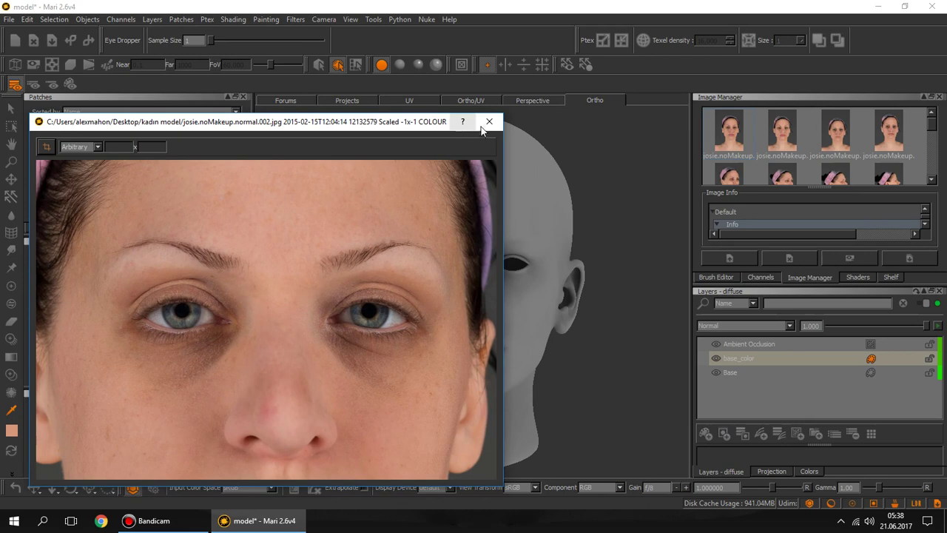
click(489, 122)
With base_color selected, reopen photo 002 and place its viewer beside the head
click(753, 359)
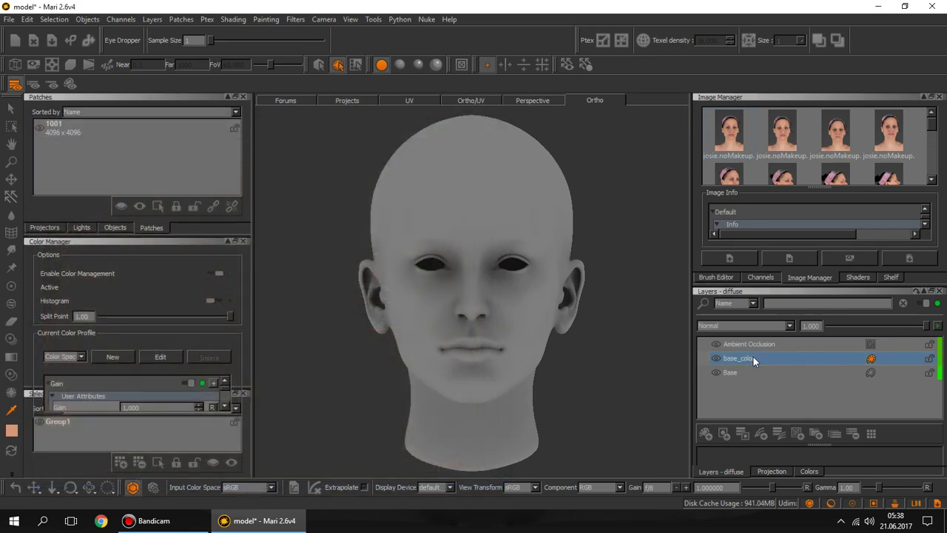
click(741, 372)
click(742, 359)
double_click(735, 130)
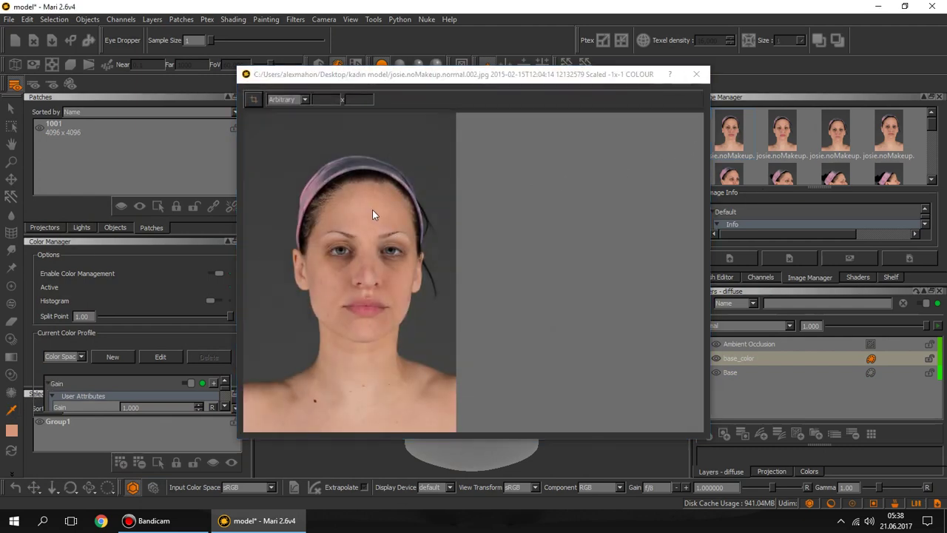
drag(459, 78, 883, 83)
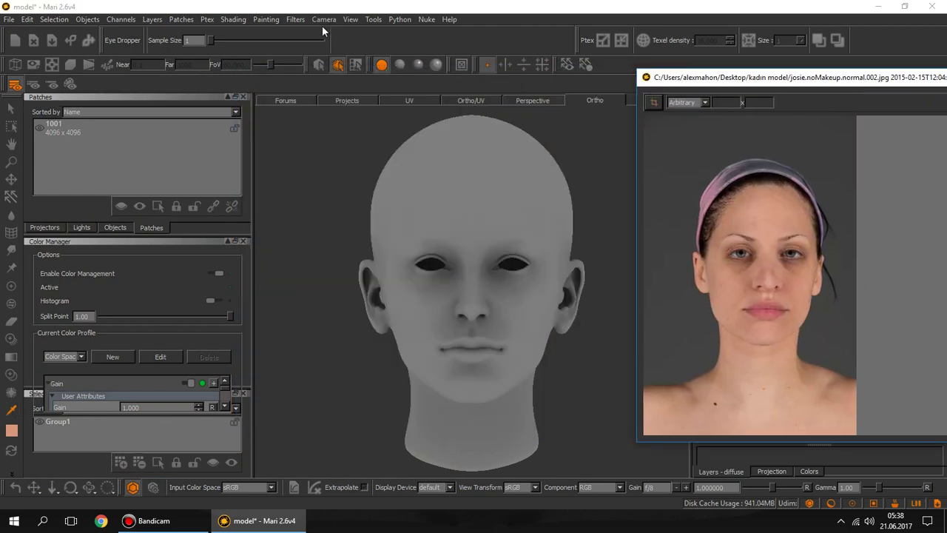
Retry Patches > Fill > Foreground, dismiss the no-selection warning, and select patch 1001
click(176, 20)
mouse_move(231, 131)
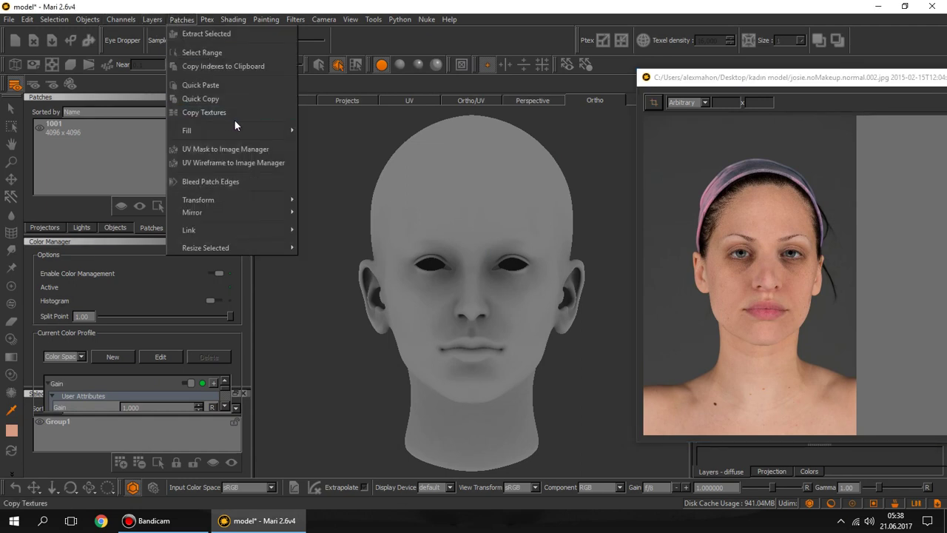
click(330, 174)
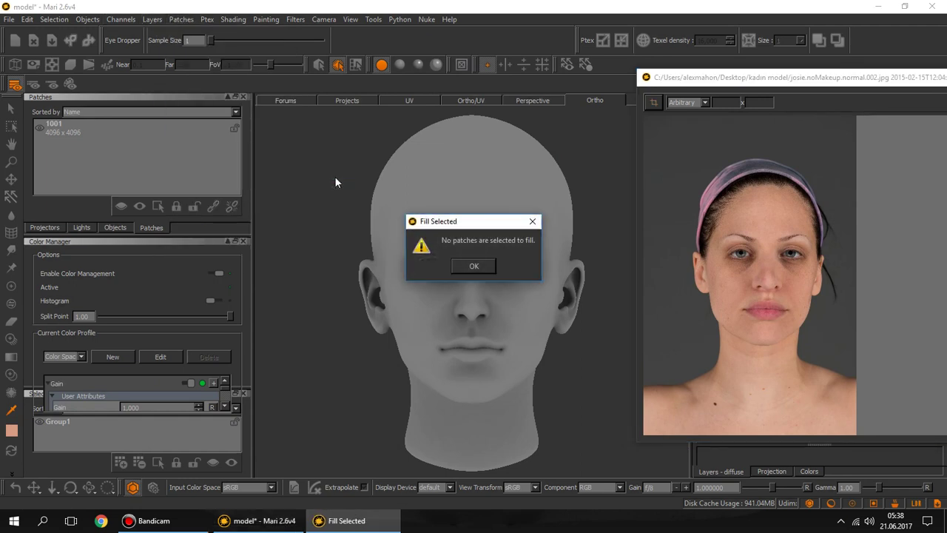
click(461, 265)
click(56, 127)
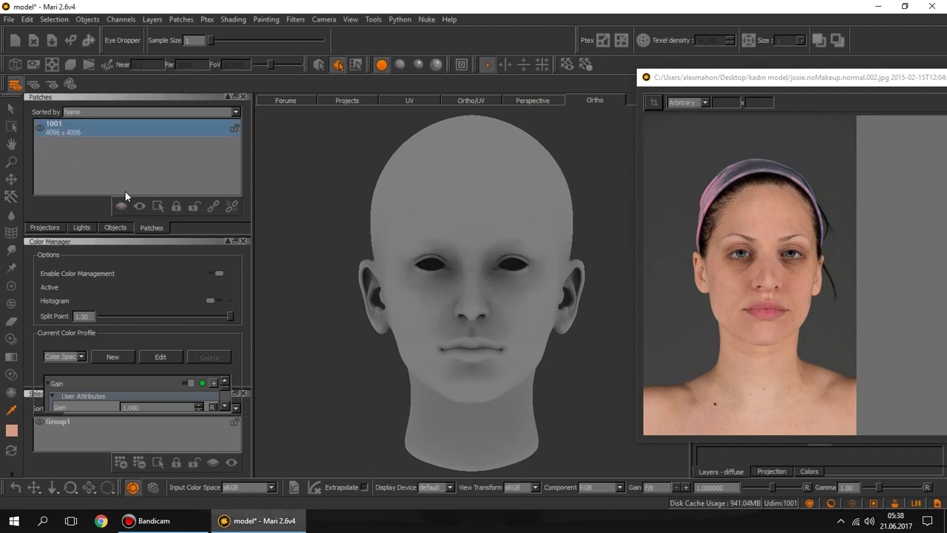
Fill patch 1001 with the sampled skin colour and close the floating photo viewer
click(126, 20)
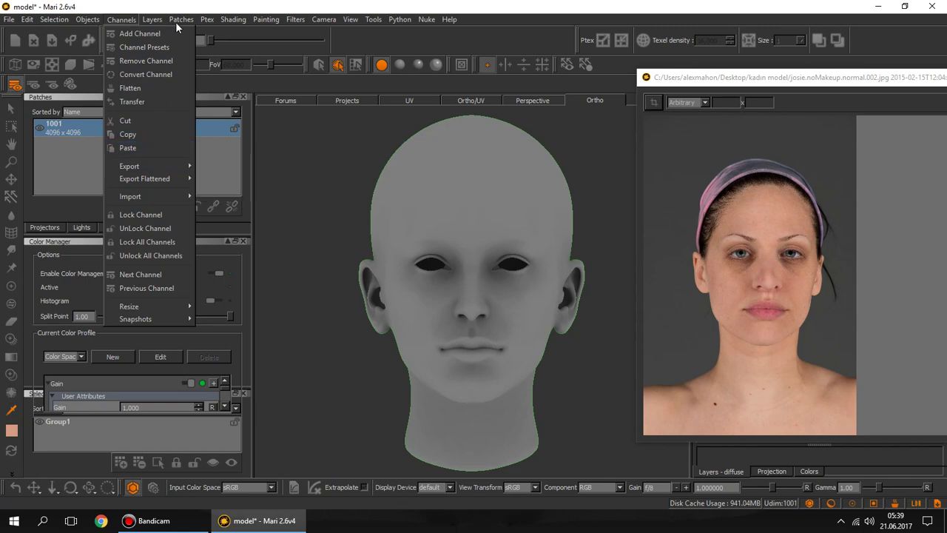
click(332, 172)
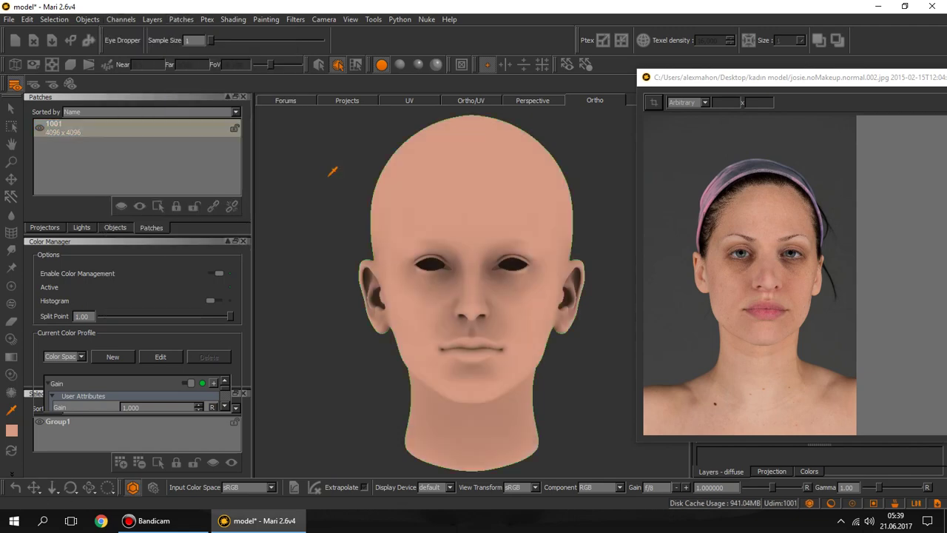
drag(819, 86, 477, 115)
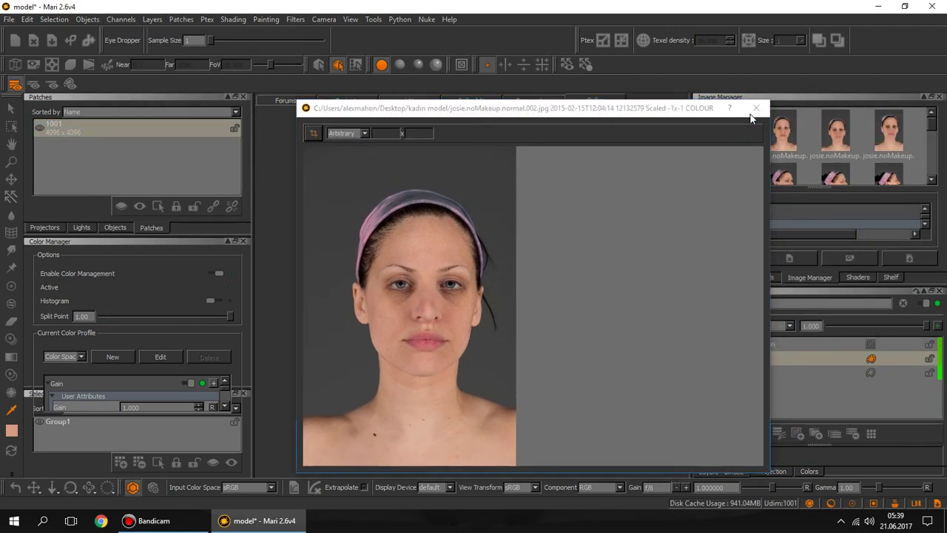
click(758, 106)
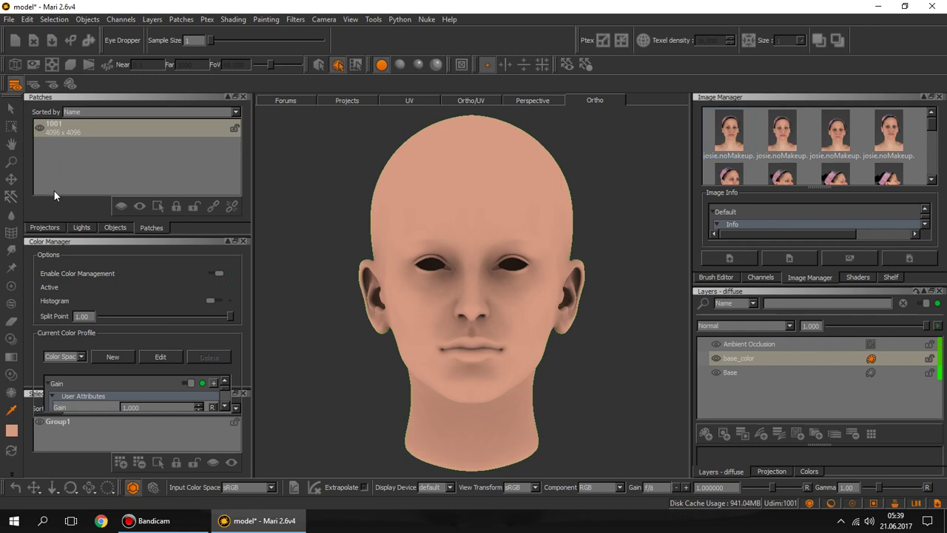
click(40, 129)
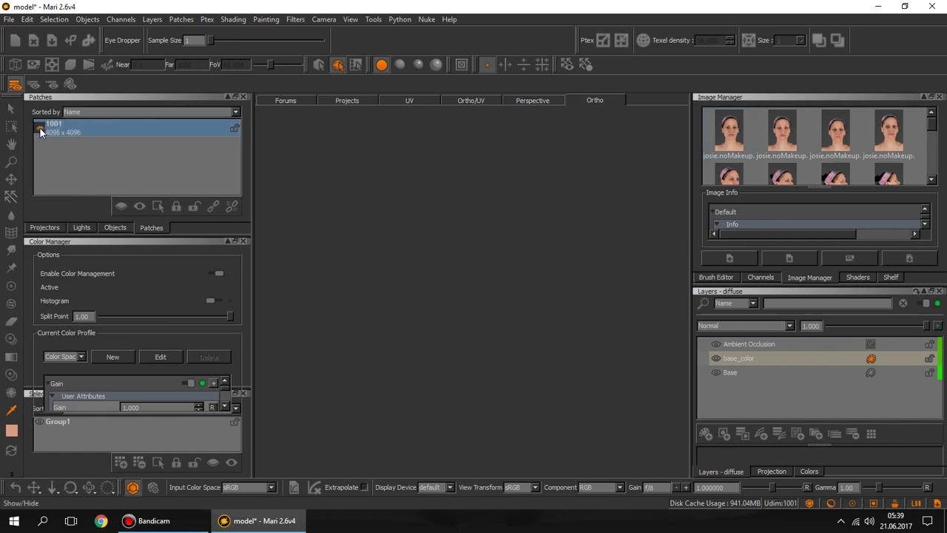
click(40, 128)
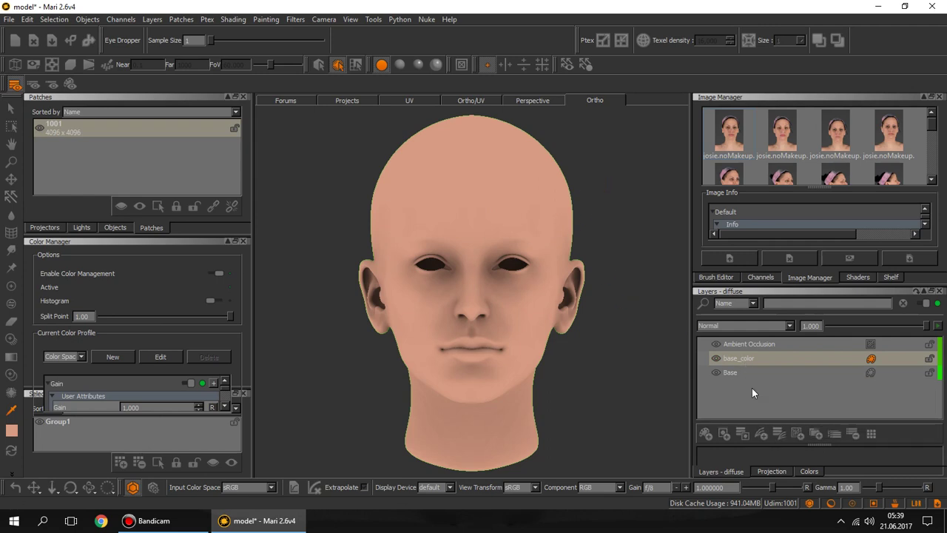
Add a new layer above base_color and rename it texture_base
click(708, 429)
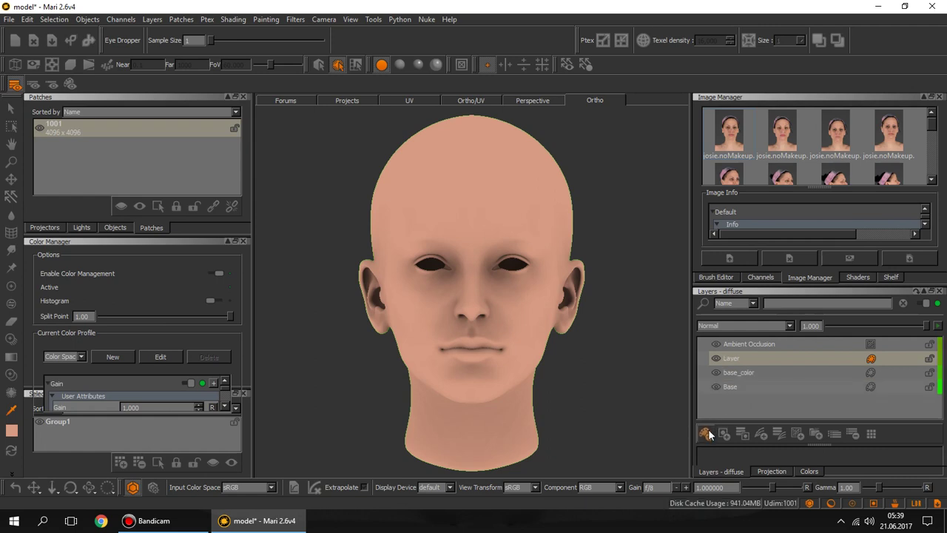
double_click(738, 358)
text(texture_base)
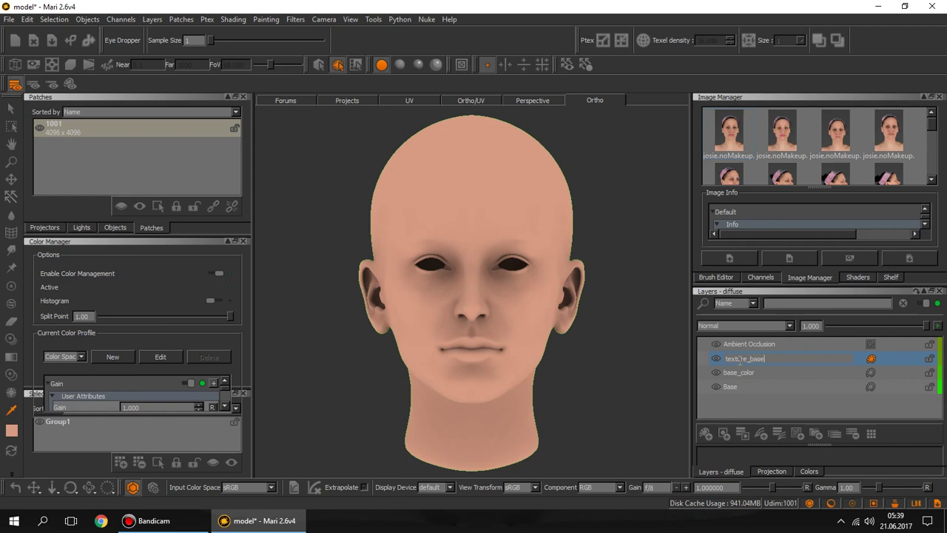
double_click(740, 359)
key(Return)
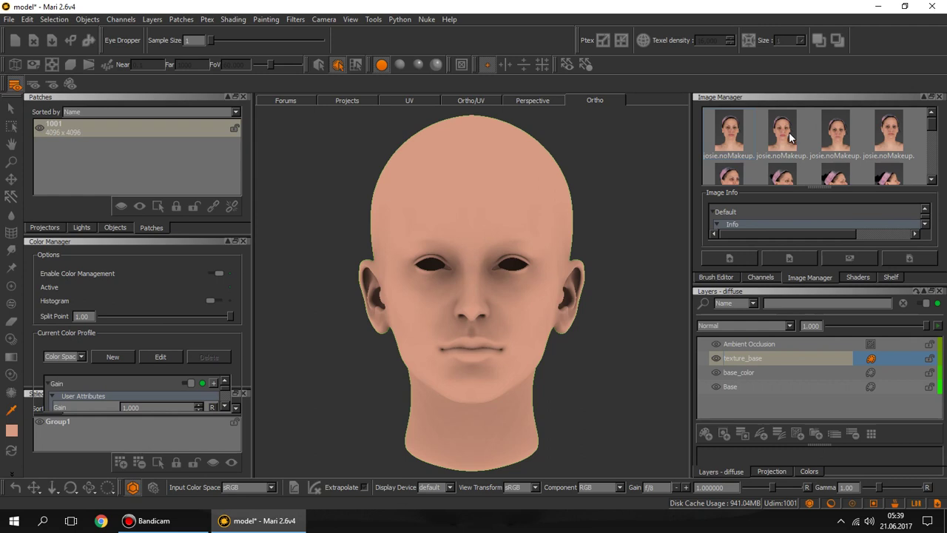
click(933, 180)
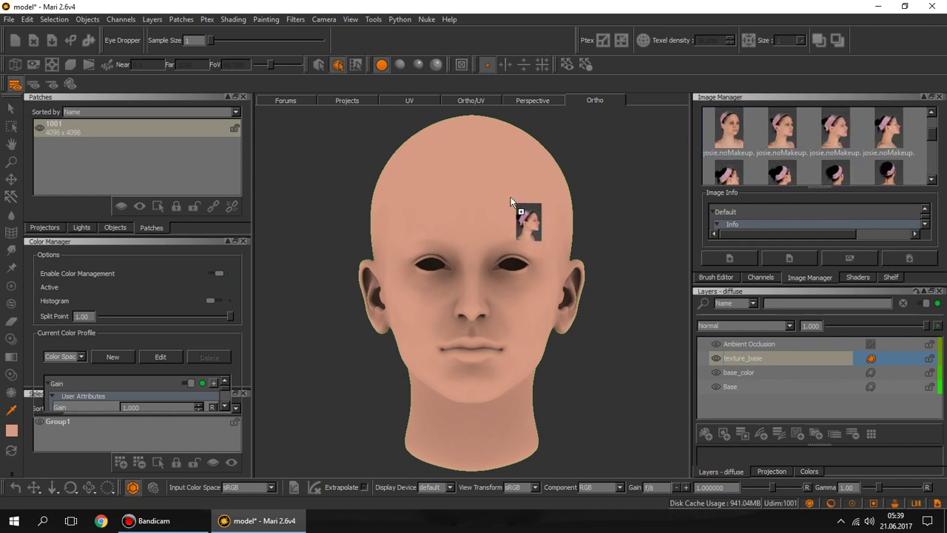
Drag a josie.noMakeup photo into the viewport to project it over the head and nudge it into place
drag(838, 137, 521, 219)
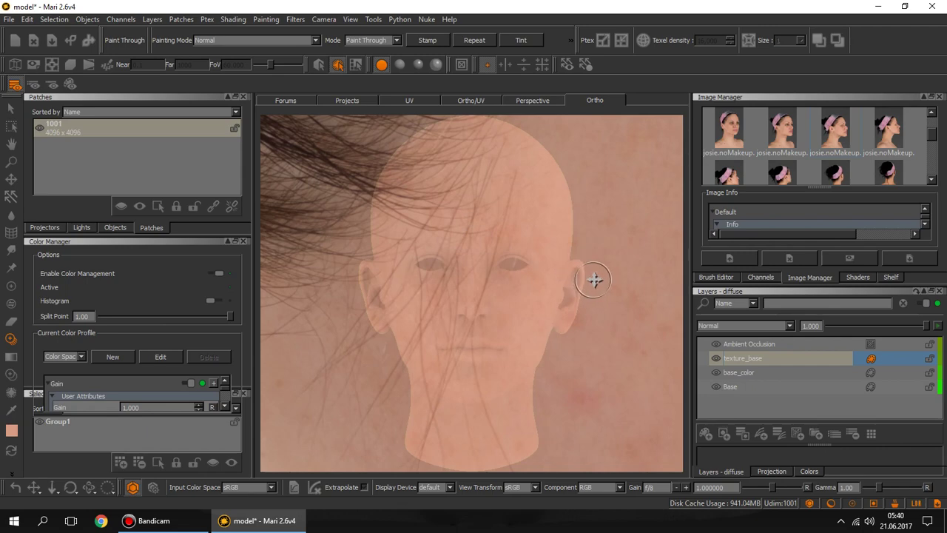
key(b)
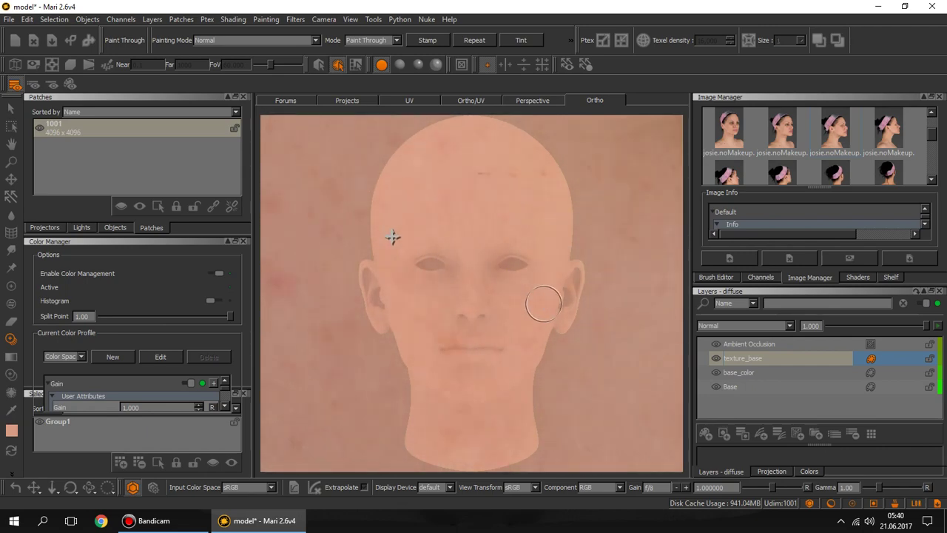
drag(526, 263, 453, 259)
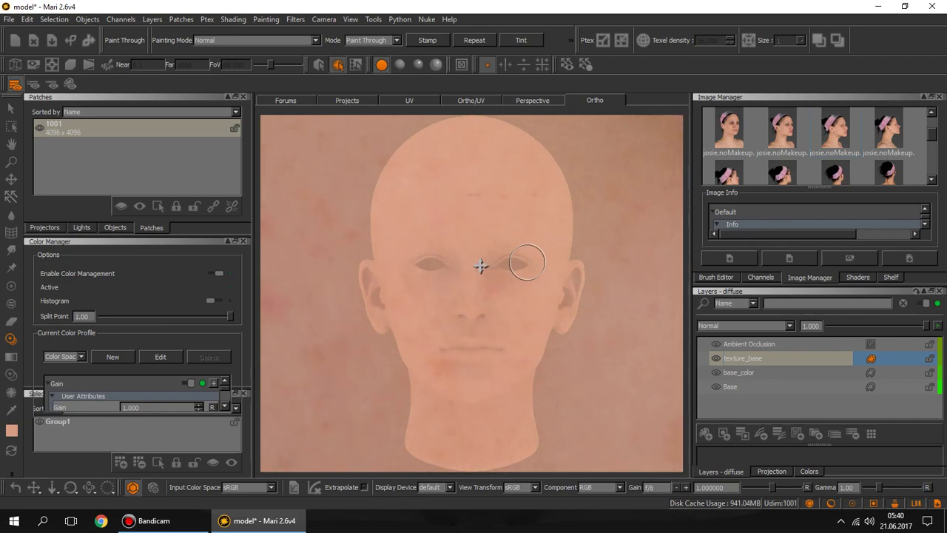
mouse_move(453, 259)
mouse_down()
mouse_move(447, 268)
mouse_move(469, 267)
mouse_up()
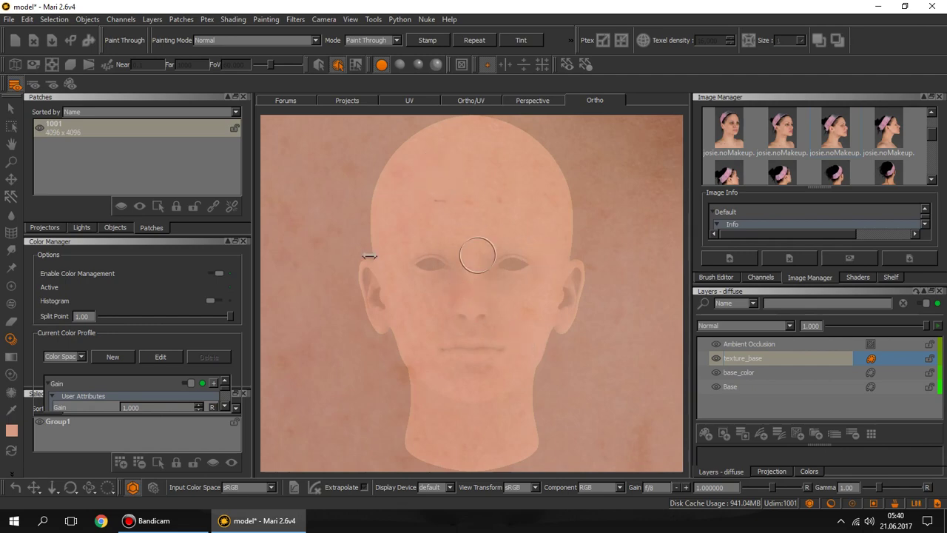
right_click(447, 275)
click(523, 250)
Enlarge, slightly rotate, and raise the projected photo to fit the face
mouse_move(545, 248)
mouse_down()
mouse_move(157, 259)
mouse_move(302, 255)
mouse_up()
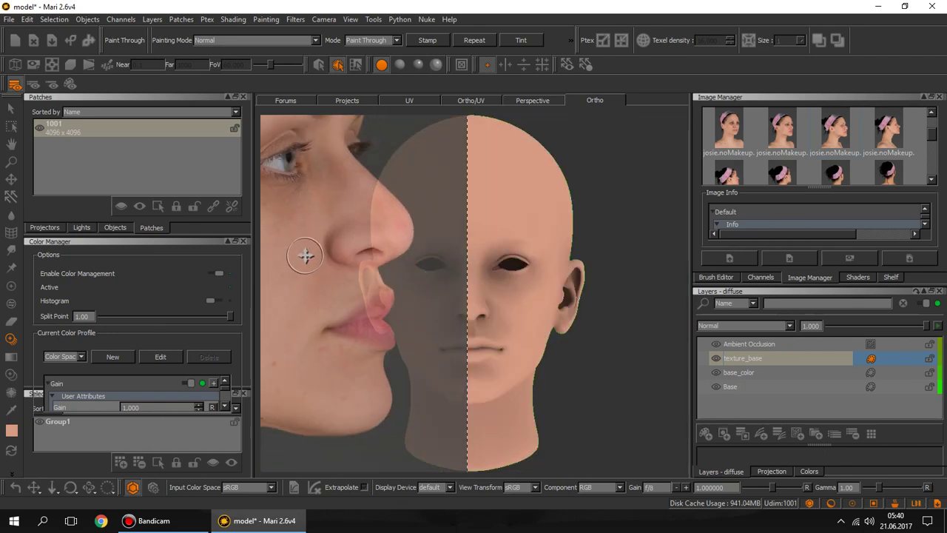
mouse_move(317, 258)
mouse_down()
mouse_move(405, 268)
mouse_move(315, 256)
mouse_up()
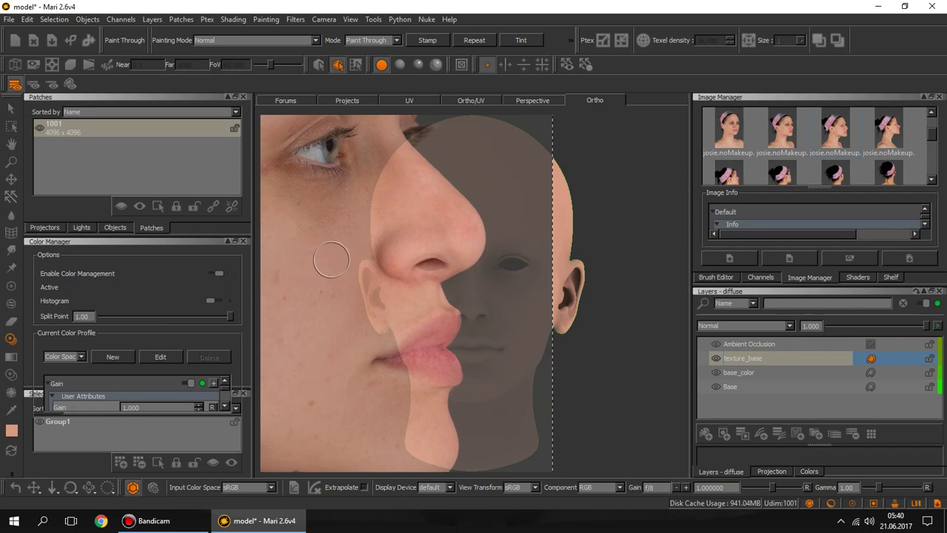
mouse_move(341, 265)
mouse_down()
mouse_move(586, 269)
mouse_move(553, 218)
mouse_up()
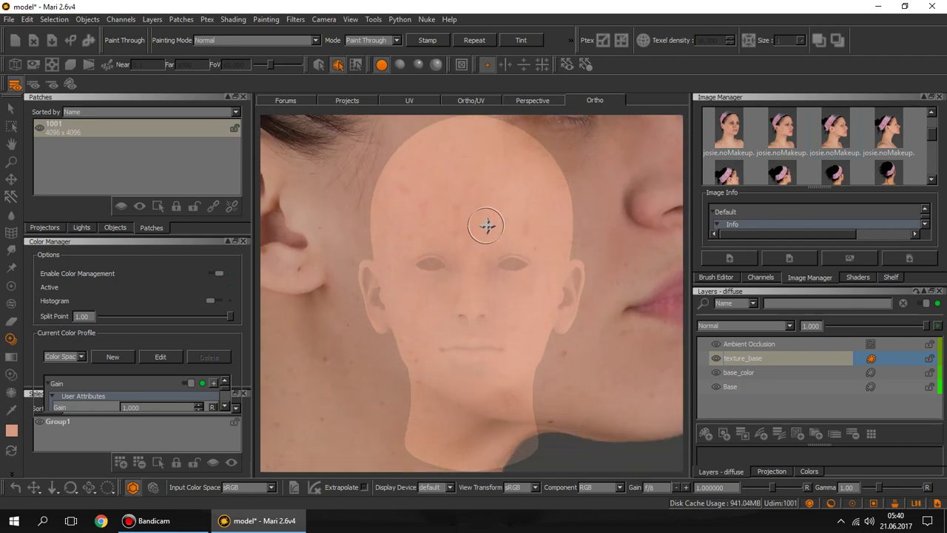
drag(486, 222, 482, 200)
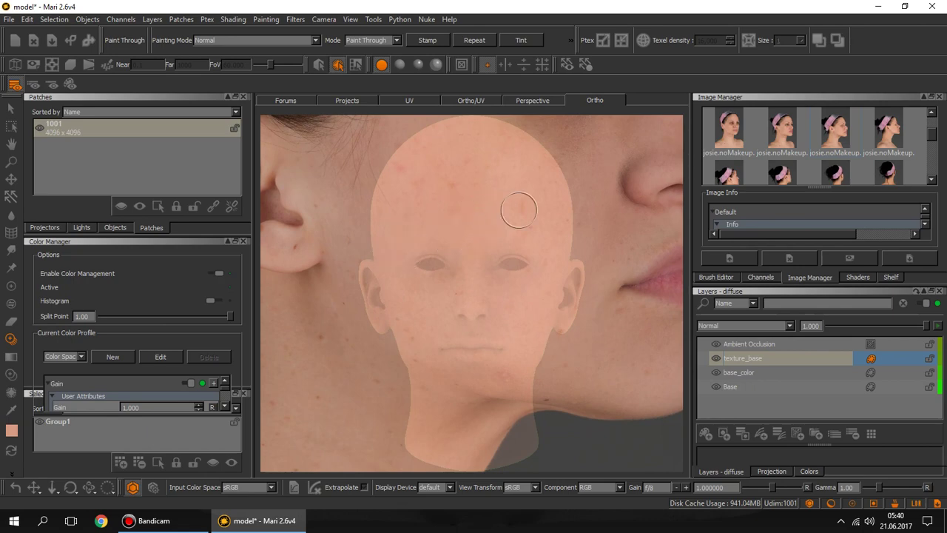
click(890, 277)
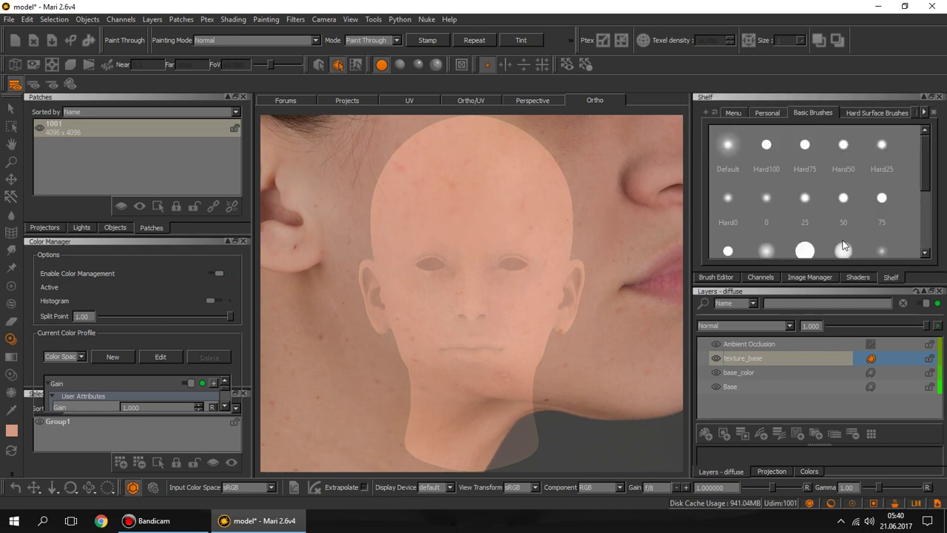
Paint photo skin from the projected reference onto the forehead, toggling the overlay to check the result
drag(926, 182, 930, 246)
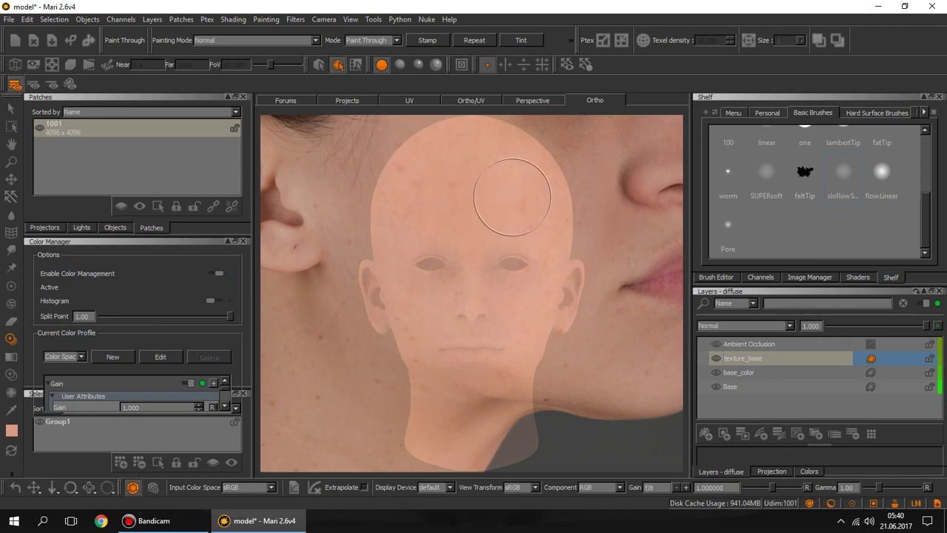
key(BackSpace)
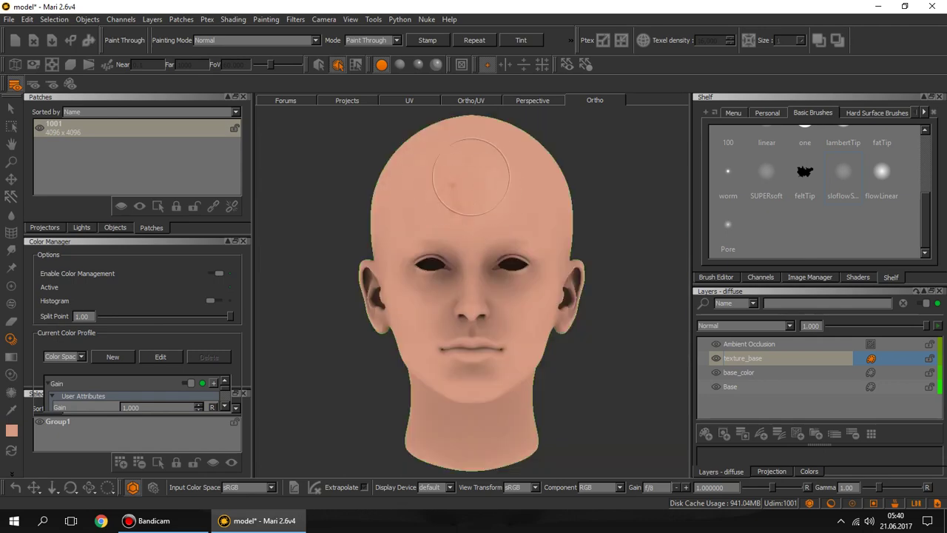
mouse_move(470, 193)
mouse_down()
mouse_move(464, 197)
mouse_move(521, 166)
mouse_move(507, 179)
mouse_up()
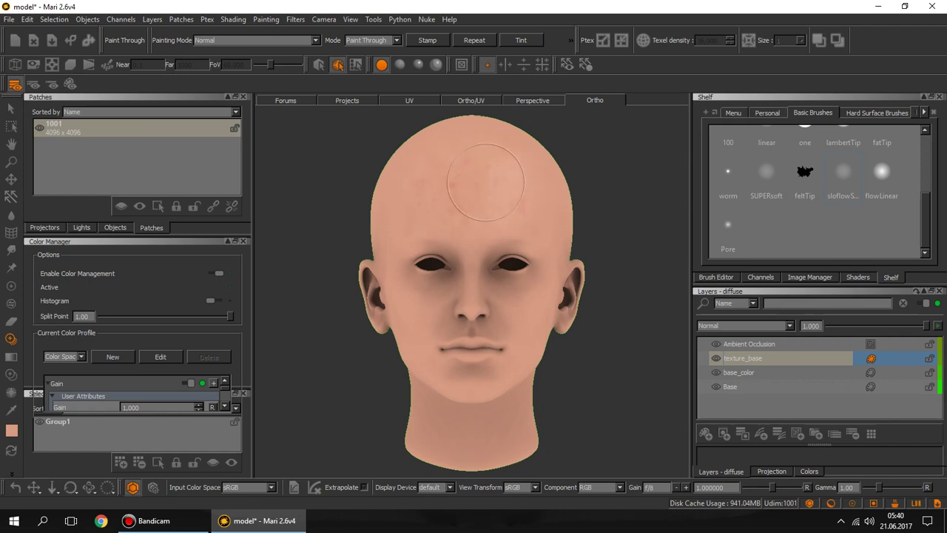
key(ctrl+t)
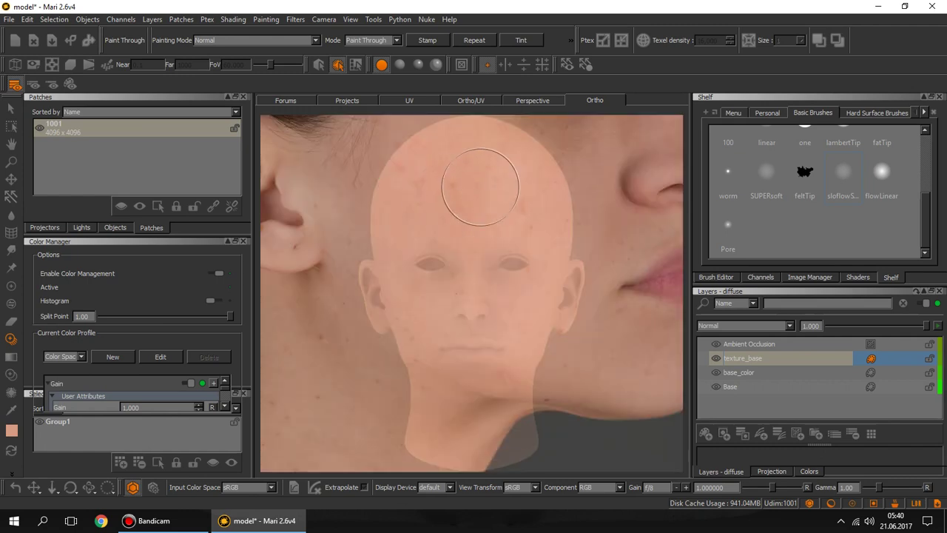
key(ctrl+t)
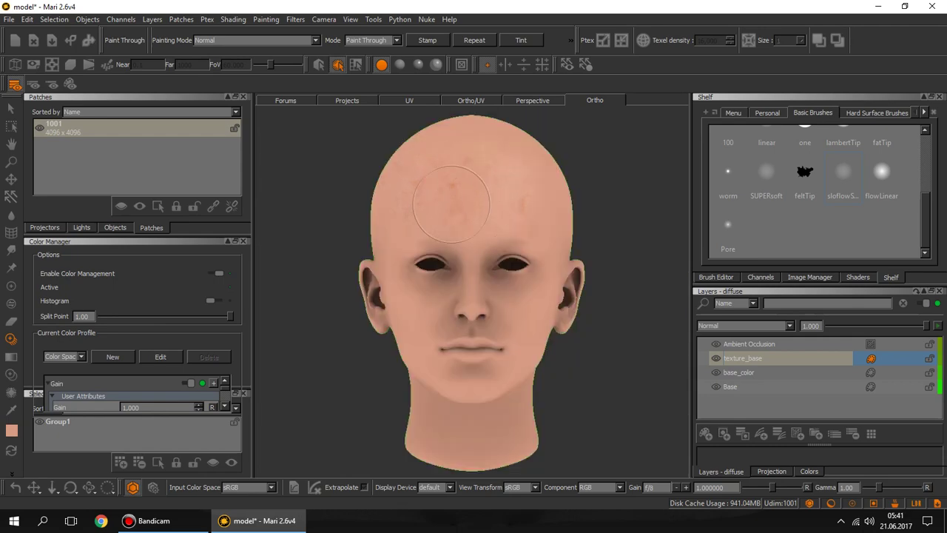
key(ctrl+t)
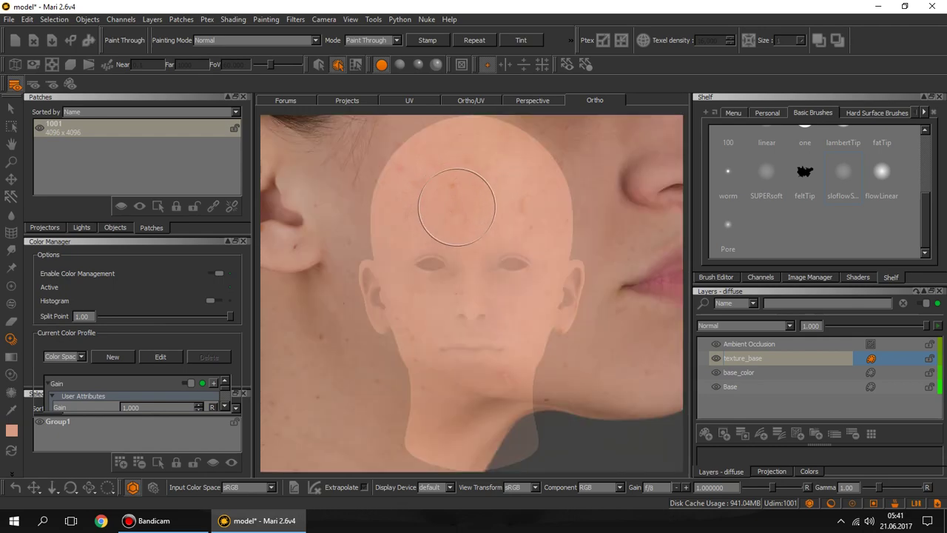
click(457, 207)
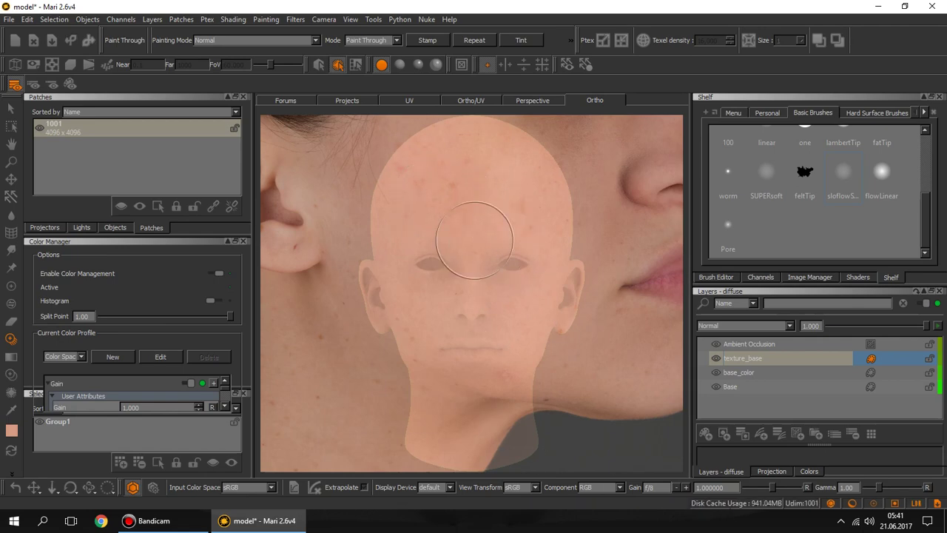
click(11, 108)
Clear the patch selection and orbit to inspect the painted forehead and top of the head
click(598, 342)
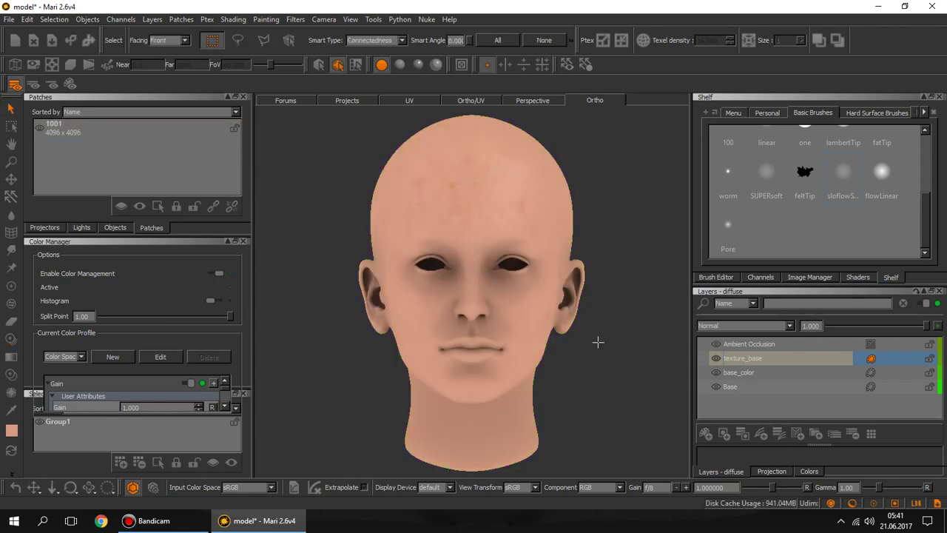
mouse_move(586, 170)
middle_down()
mouse_move(475, 262)
mouse_move(429, 218)
middle_up()
scroll(429, 217, up, 3)
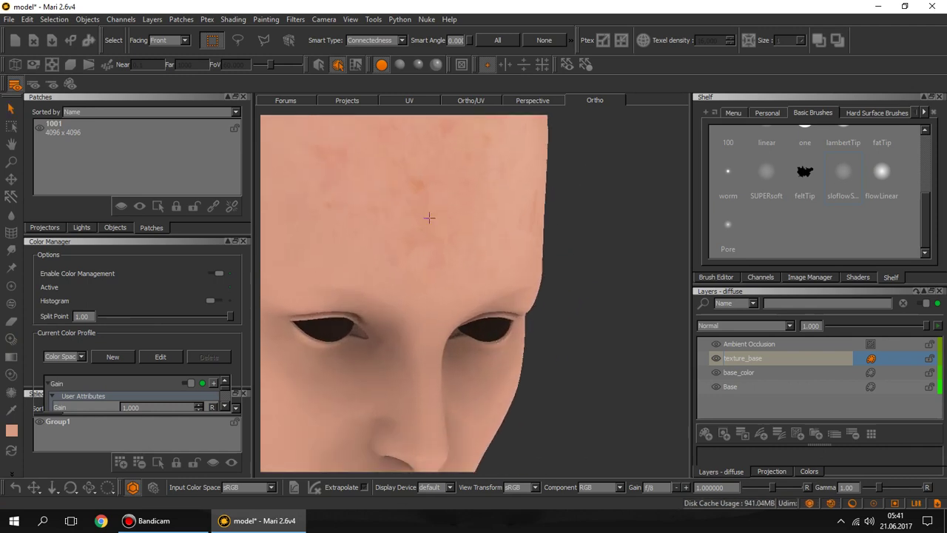
scroll(482, 296, up, 2)
scroll(510, 342, up, 2)
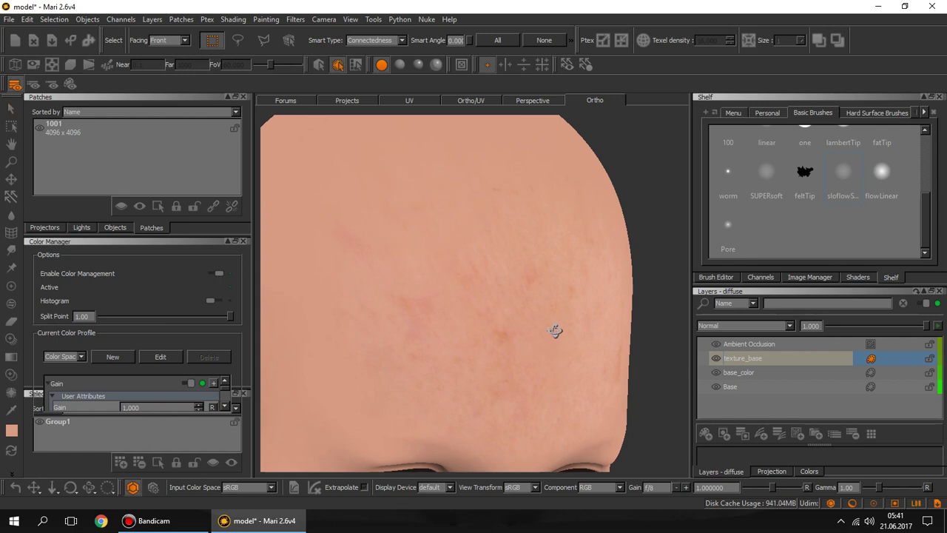
middle_drag(555, 332, 530, 302)
middle_drag(564, 369, 513, 284)
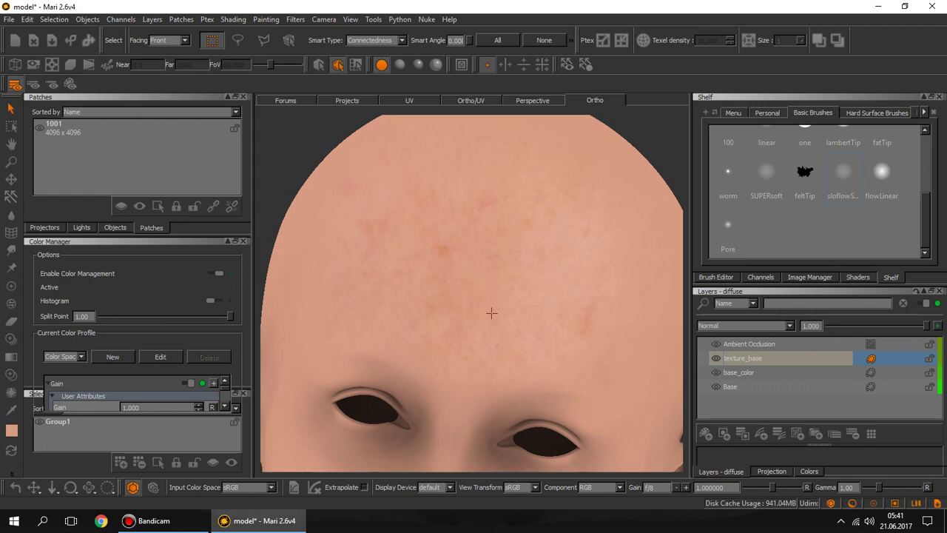
Frame the head from the front, tilt to show the skull top, and show the Image Manager photos
mouse_move(492, 313)
middle_down()
mouse_move(478, 256)
mouse_move(478, 281)
middle_up()
key(f)
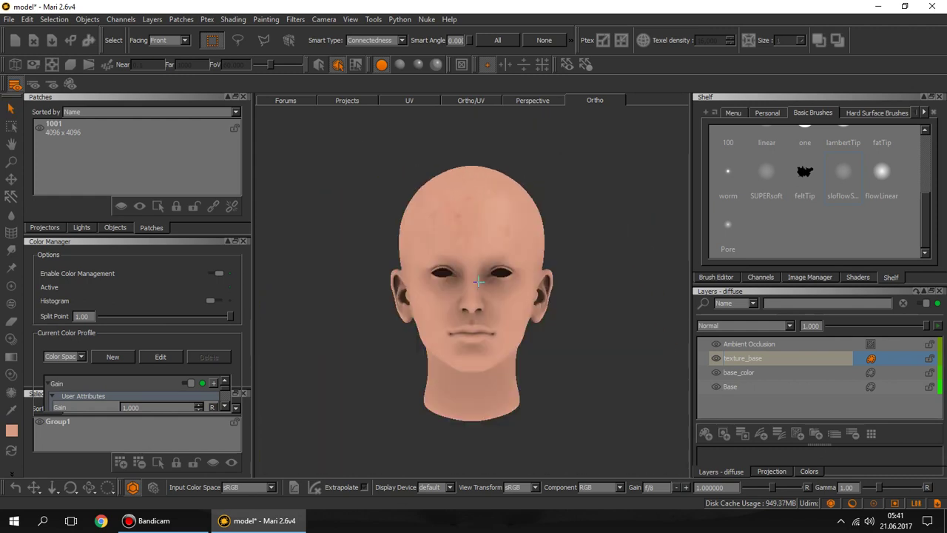
scroll(473, 303, up, 5)
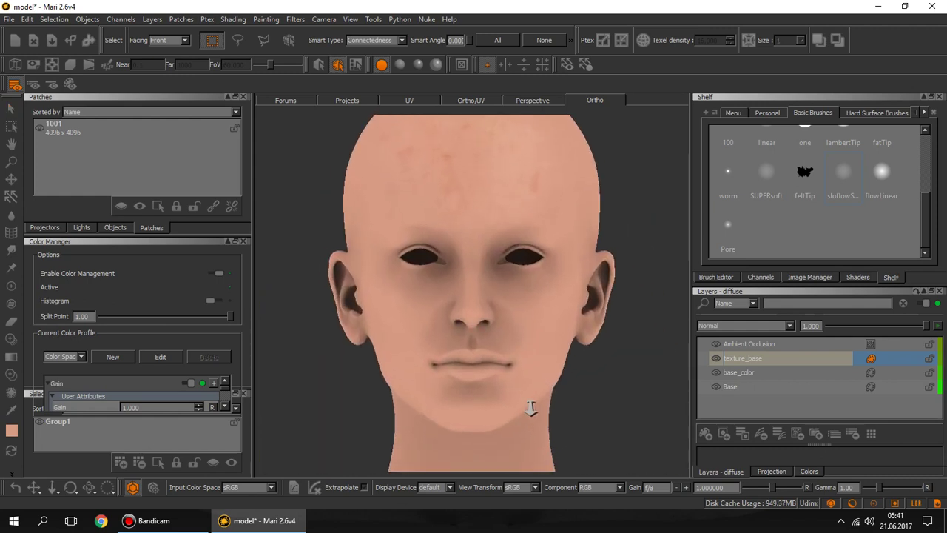
middle_drag(479, 268, 488, 318)
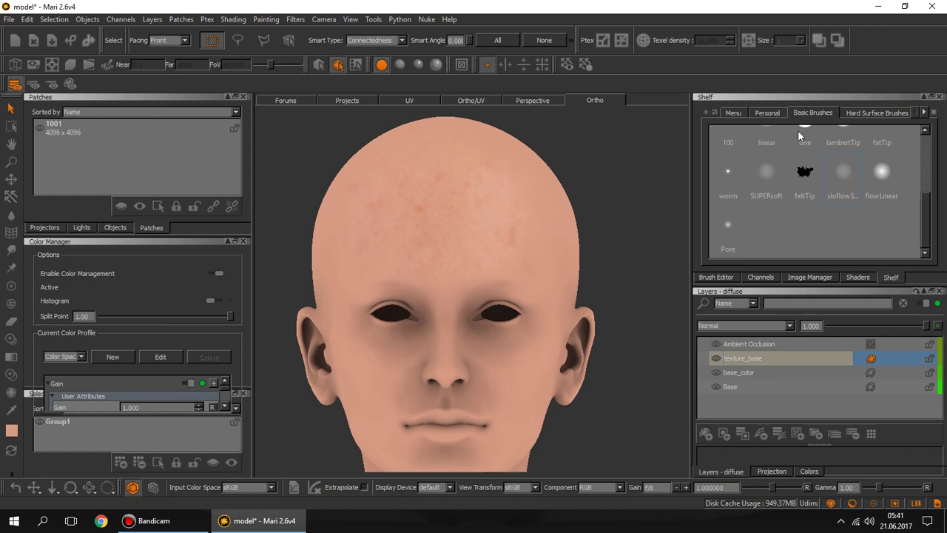
click(799, 277)
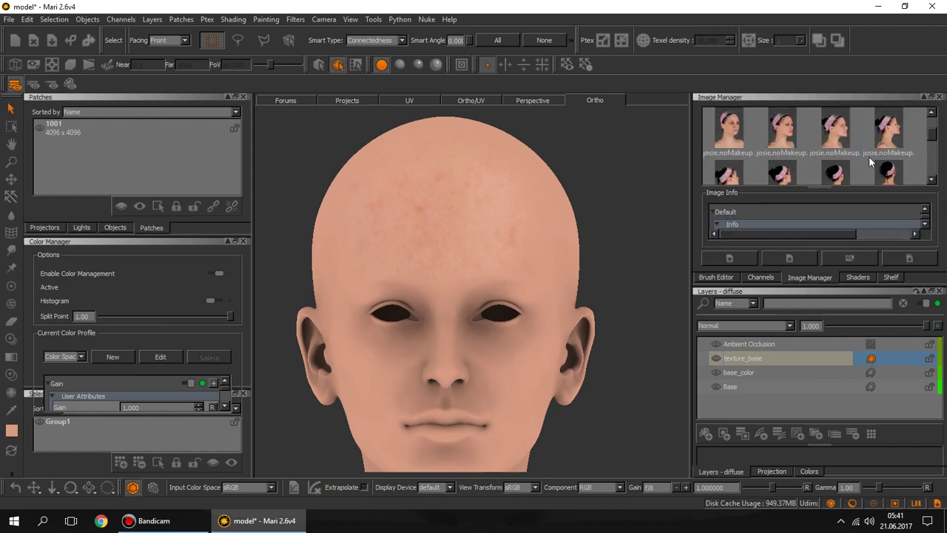
Load the side-profile josie photo as a paint-through overlay and toggle it to check
drag(836, 132, 542, 250)
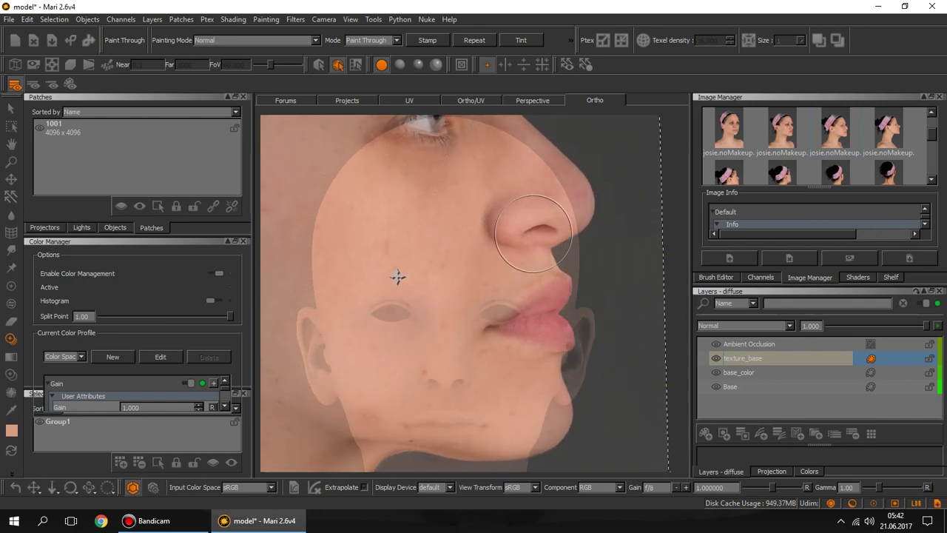
key(Escape)
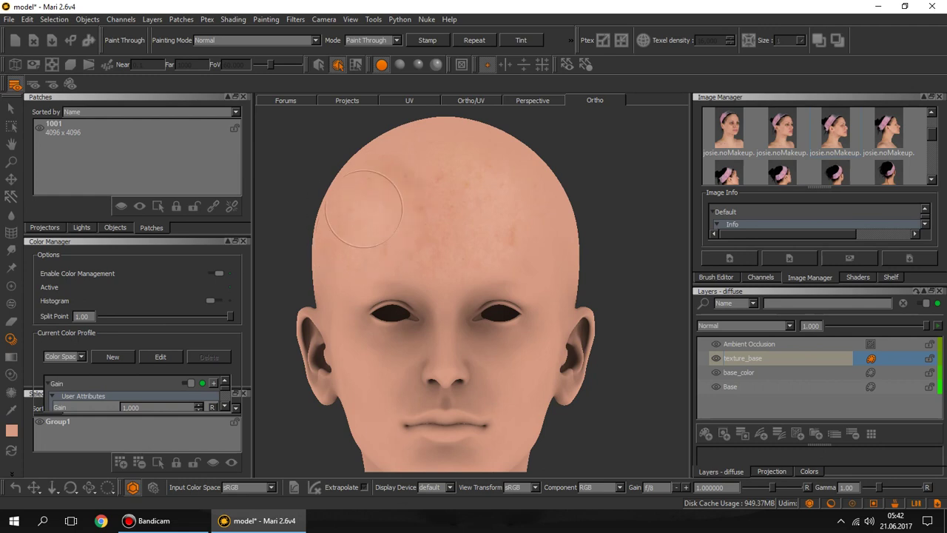
key(ctrl+z)
key(Escape)
Orbit, tilt and pan the head into a side profile showing the ear, matching the photo
mouse_move(398, 233)
alt+mouse_down()
mouse_move(571, 243)
mouse_move(575, 264)
mouse_move(532, 288)
mouse_move(571, 256)
mouse_move(520, 237)
mouse_move(555, 254)
mouse_move(545, 261)
mouse_move(392, 222)
mouse_move(353, 301)
mouse_move(402, 327)
mouse_move(342, 327)
mouse_move(303, 380)
mouse_move(355, 363)
mouse_move(328, 341)
mouse_move(373, 348)
mouse_move(350, 317)
mouse_move(360, 271)
mouse_move(402, 313)
mouse_move(353, 333)
mouse_move(338, 360)
mouse_move(327, 338)
mouse_move(337, 403)
mouse_move(318, 347)
alt+mouse_up()
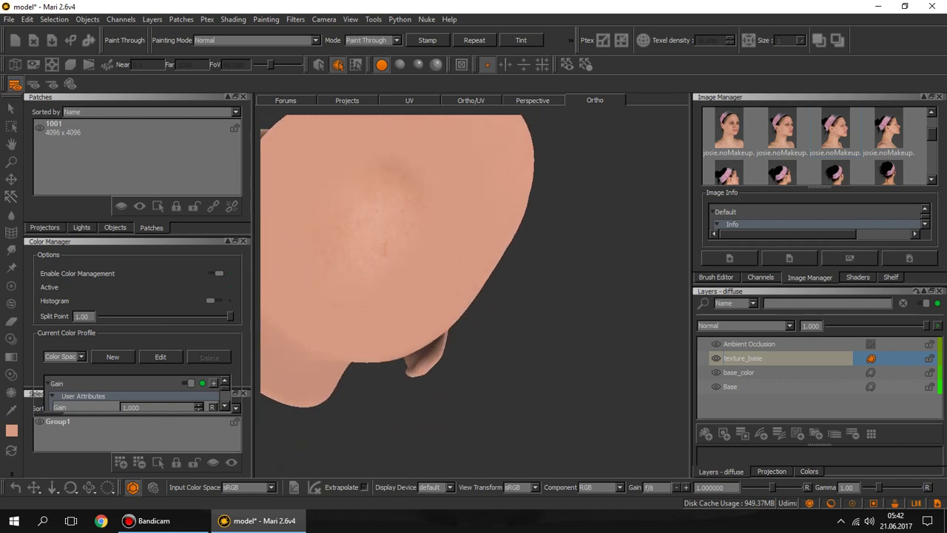
mouse_move(484, 292)
mouse_down()
mouse_move(508, 338)
mouse_move(397, 254)
mouse_move(416, 241)
mouse_up()
key(ctrl)
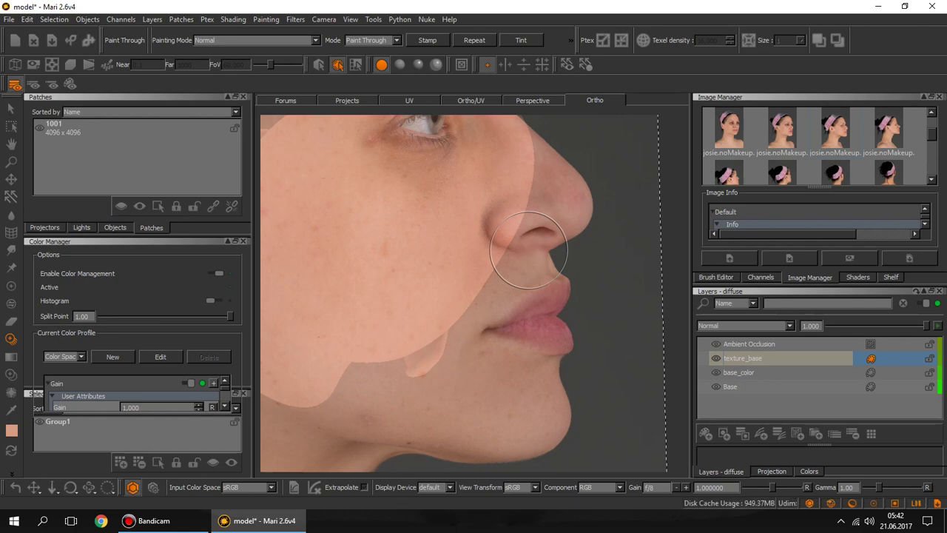
key(ctrl)
mouse_move(442, 273)
alt+mouse_down()
mouse_move(471, 311)
mouse_move(441, 274)
mouse_move(423, 186)
mouse_move(362, 183)
mouse_move(338, 213)
mouse_move(396, 200)
alt+mouse_up()
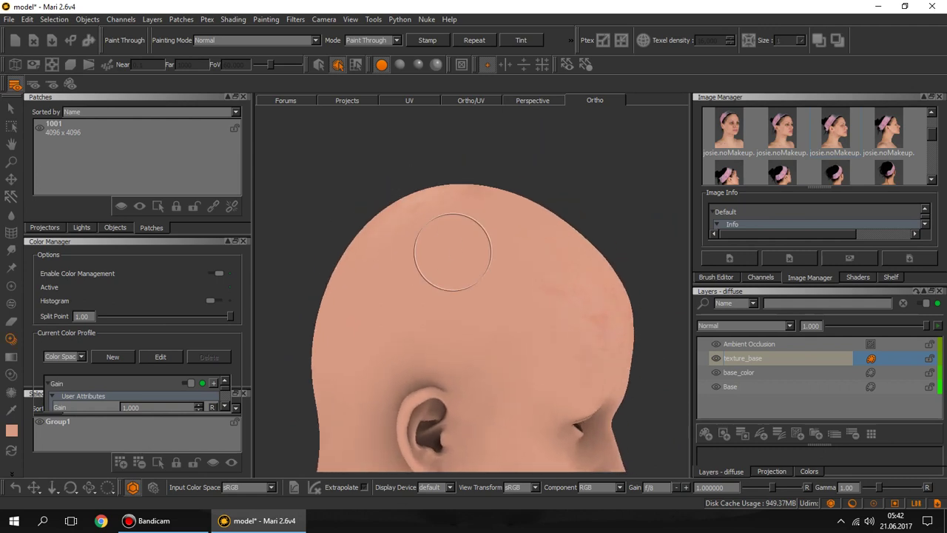
alt+drag(454, 247, 455, 248)
alt+drag(503, 307, 504, 225)
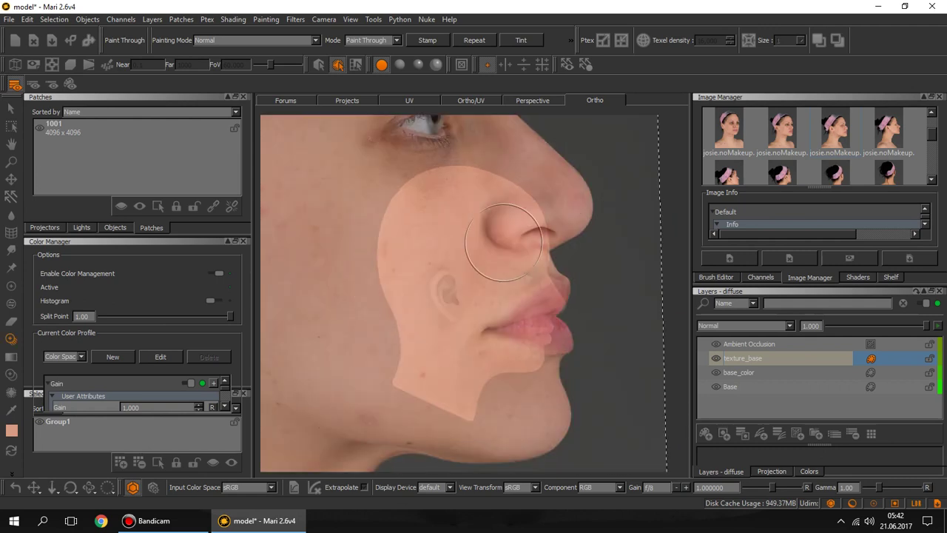
scroll(486, 264, down, 5)
alt+middle_drag(381, 232, 405, 251)
scroll(405, 251, up, 3)
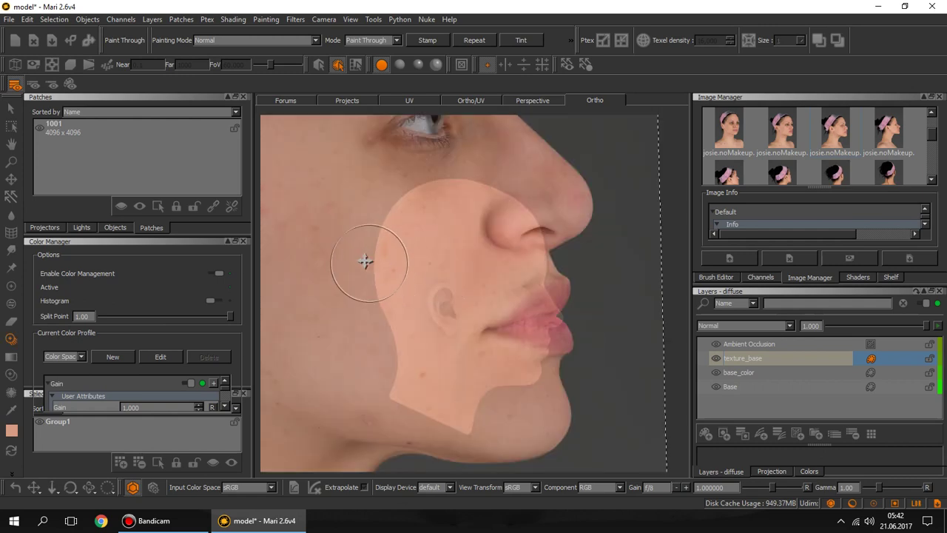
scroll(366, 259, down, 4)
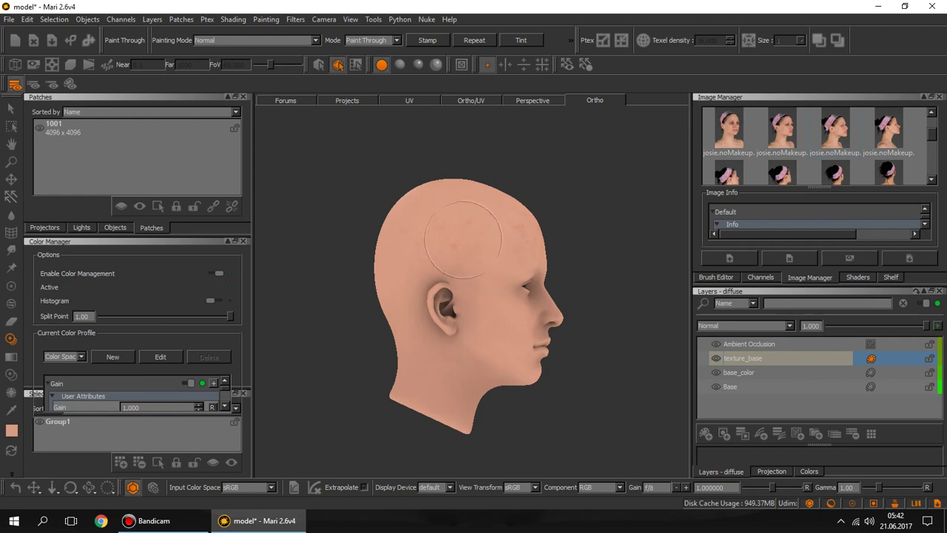
Project photo skin onto the side of the head from two angles
click(425, 249)
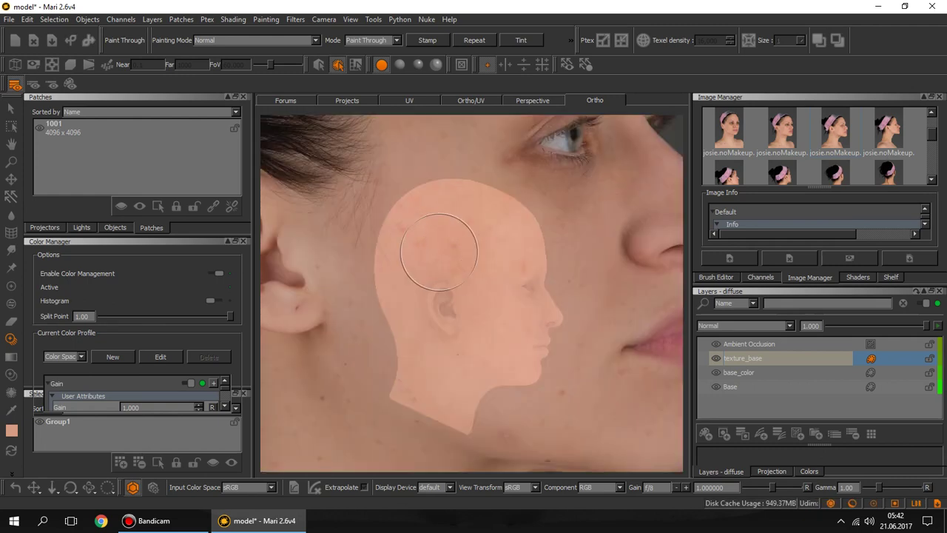
scroll(457, 241, up, 3)
middle_drag(429, 262, 338, 275)
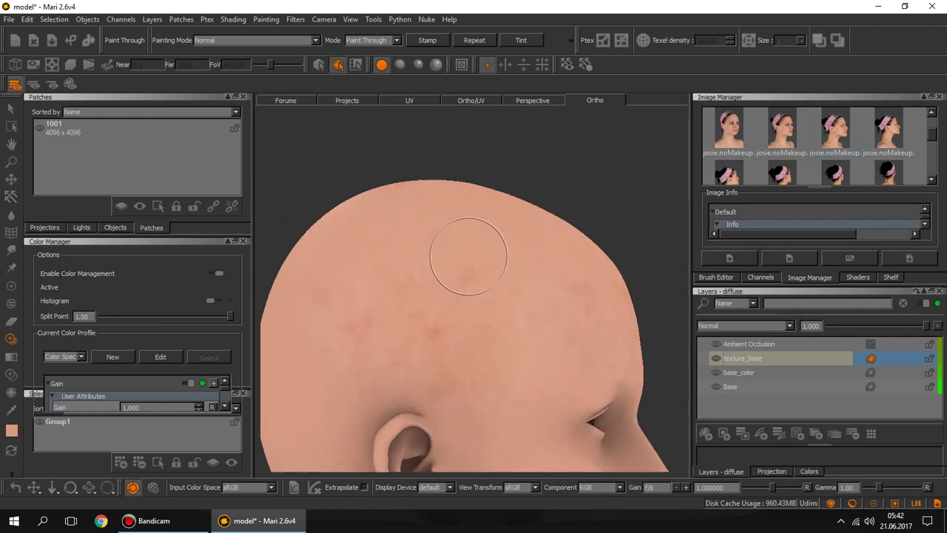
mouse_move(448, 271)
middle_down()
mouse_move(457, 345)
mouse_move(457, 320)
mouse_move(429, 307)
middle_up()
mouse_move(460, 278)
middle_down()
mouse_move(511, 294)
mouse_move(476, 319)
mouse_move(490, 306)
middle_up()
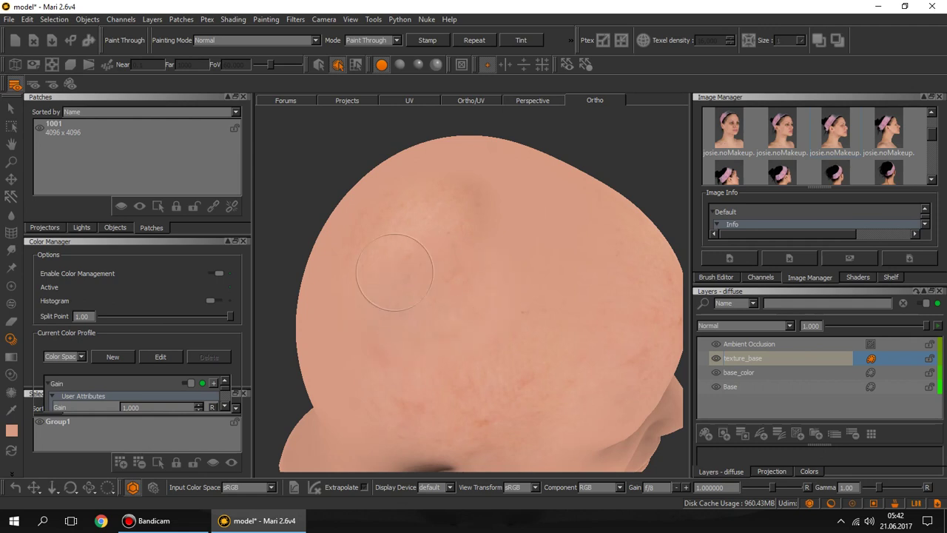
click(458, 323)
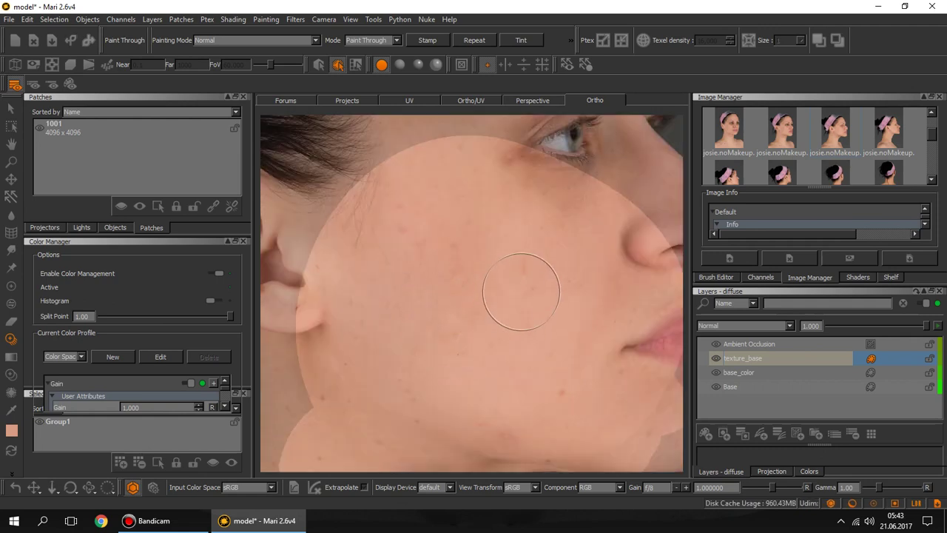
Paint photo skin onto the back of the head from a back-top view
middle_drag(490, 331, 577, 273)
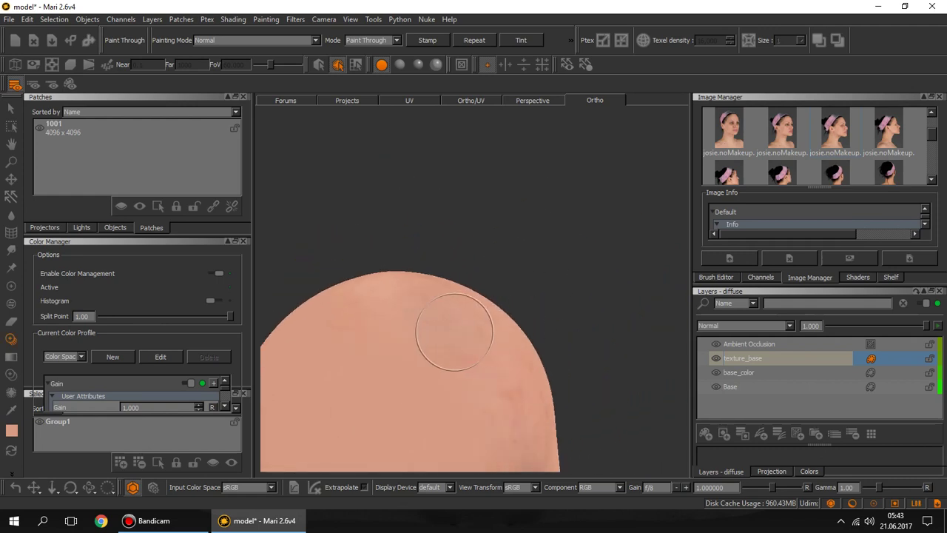
mouse_move(452, 334)
middle_down()
mouse_move(549, 183)
mouse_move(507, 313)
mouse_move(558, 319)
mouse_move(403, 373)
mouse_move(448, 302)
mouse_move(425, 271)
mouse_move(423, 190)
middle_up()
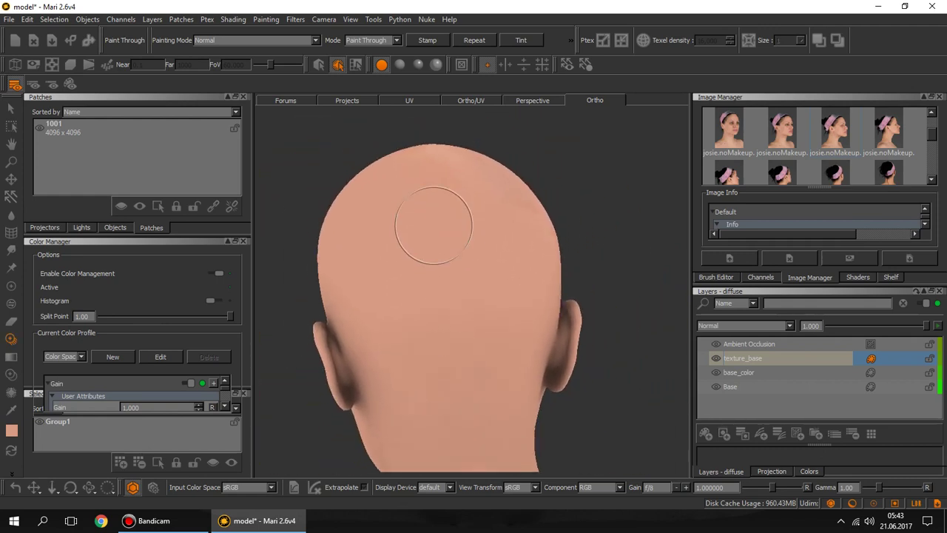
click(433, 226)
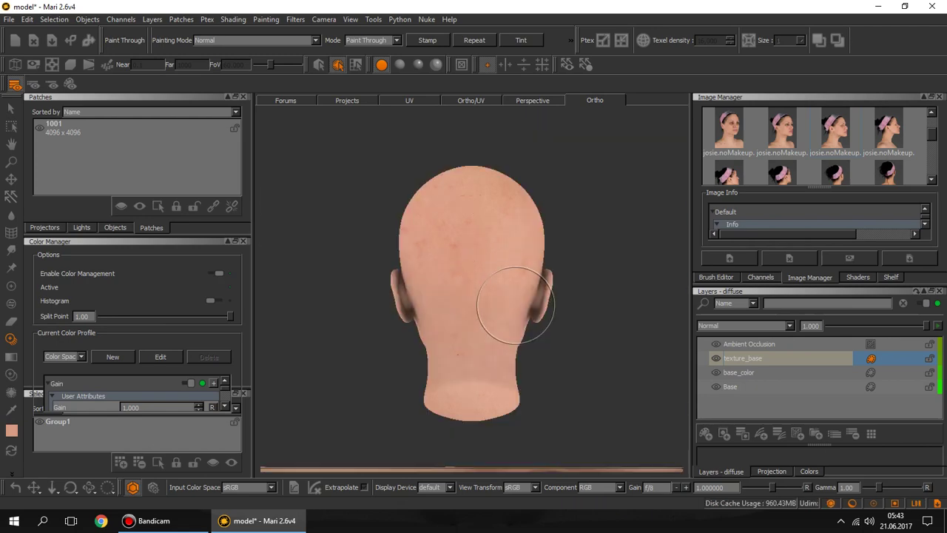
Orbit the head from the back around to the ear, lower jaw and neck
mouse_move(402, 254)
middle_down()
mouse_move(477, 290)
mouse_move(454, 200)
mouse_move(423, 296)
middle_up()
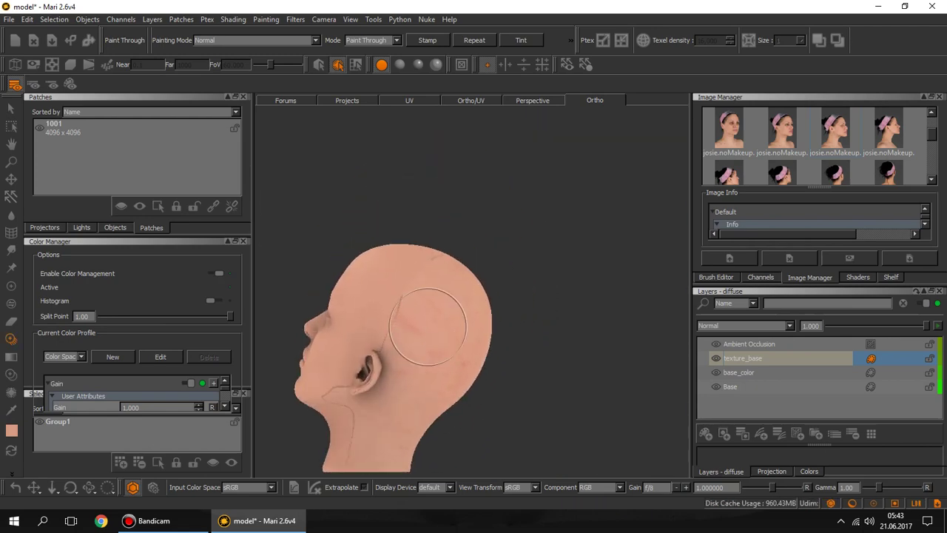
scroll(423, 296, up, 5)
middle_drag(369, 326, 345, 321)
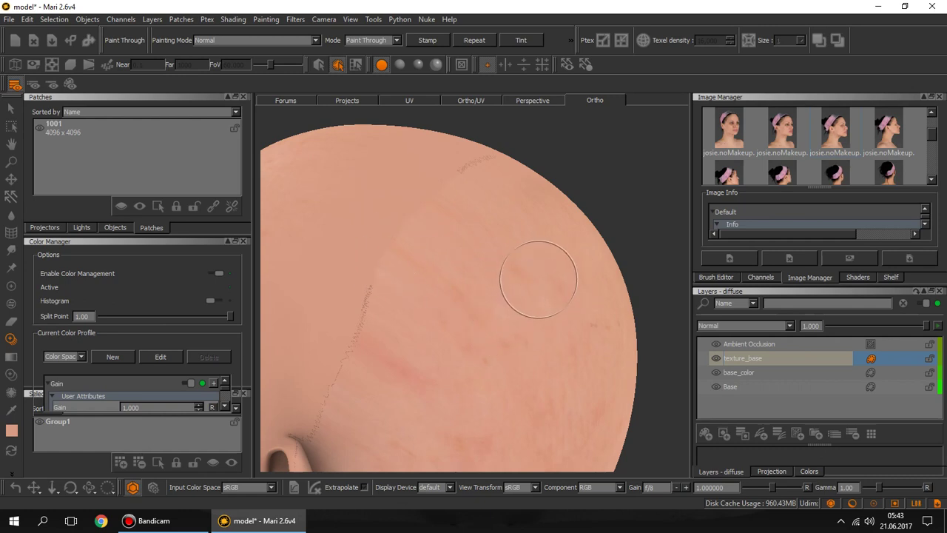
mouse_move(533, 275)
middle_down()
mouse_move(503, 283)
mouse_move(535, 311)
mouse_move(530, 173)
mouse_move(459, 300)
mouse_move(537, 234)
mouse_move(431, 355)
mouse_move(442, 238)
middle_up()
mouse_move(465, 313)
middle_down()
mouse_move(461, 364)
mouse_move(412, 345)
mouse_move(518, 311)
mouse_move(508, 321)
mouse_move(550, 243)
middle_up()
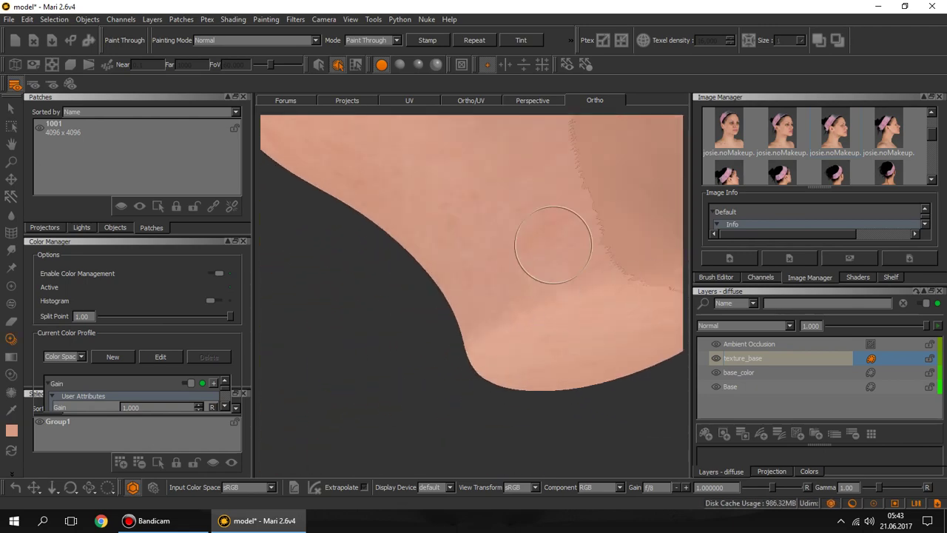
mouse_move(545, 180)
middle_down()
mouse_move(496, 305)
mouse_move(555, 229)
mouse_move(496, 312)
middle_up()
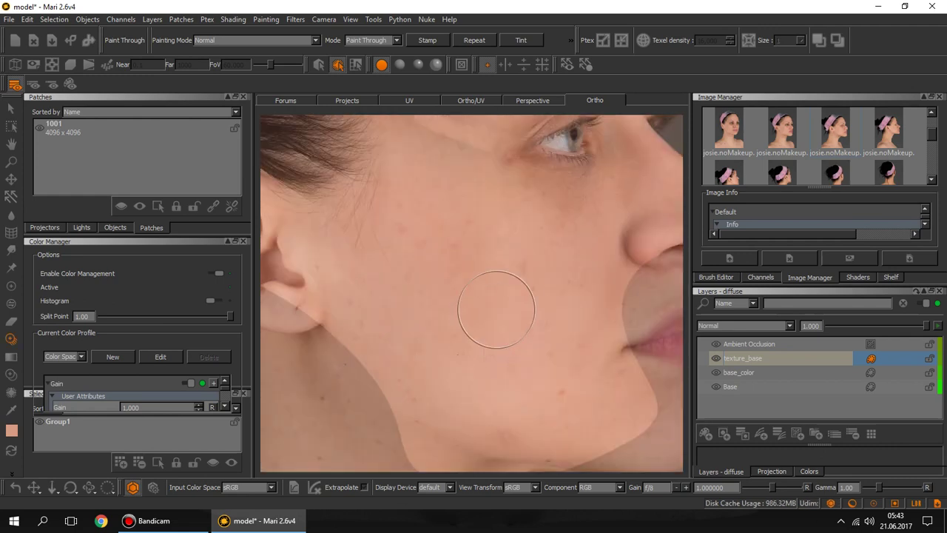
Switch to the Select tool, set basic lighting, and turn the head upright into profile
click(11, 109)
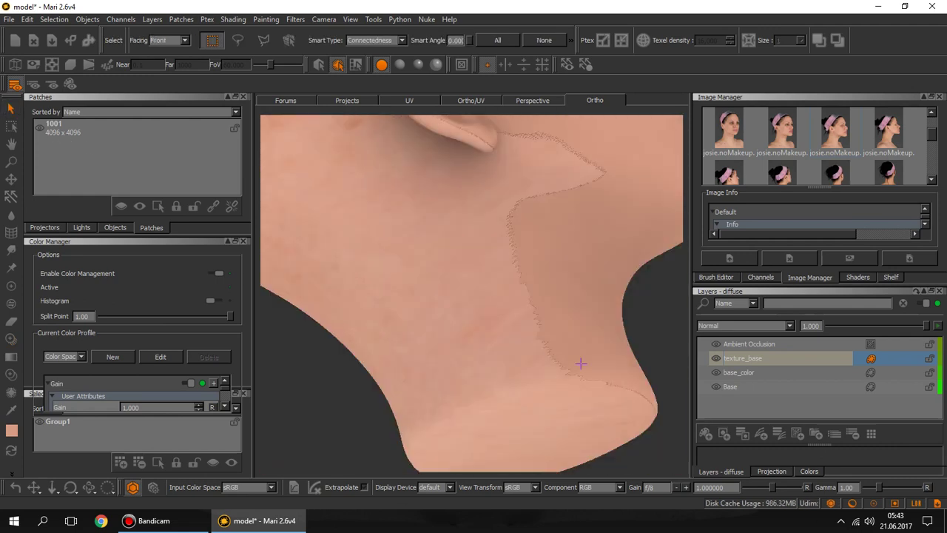
scroll(482, 320, down, 5)
mouse_move(482, 320)
middle_down()
mouse_move(484, 237)
mouse_move(483, 326)
middle_up()
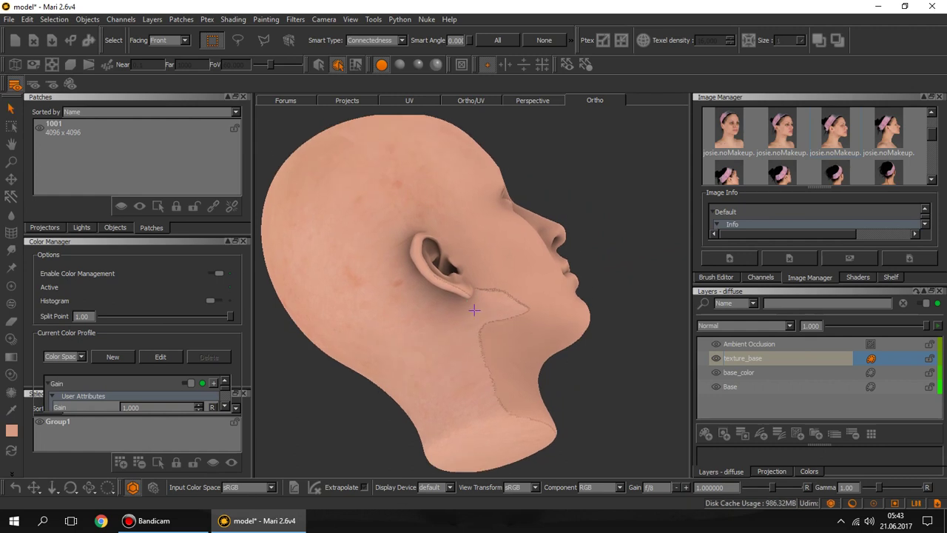
click(400, 65)
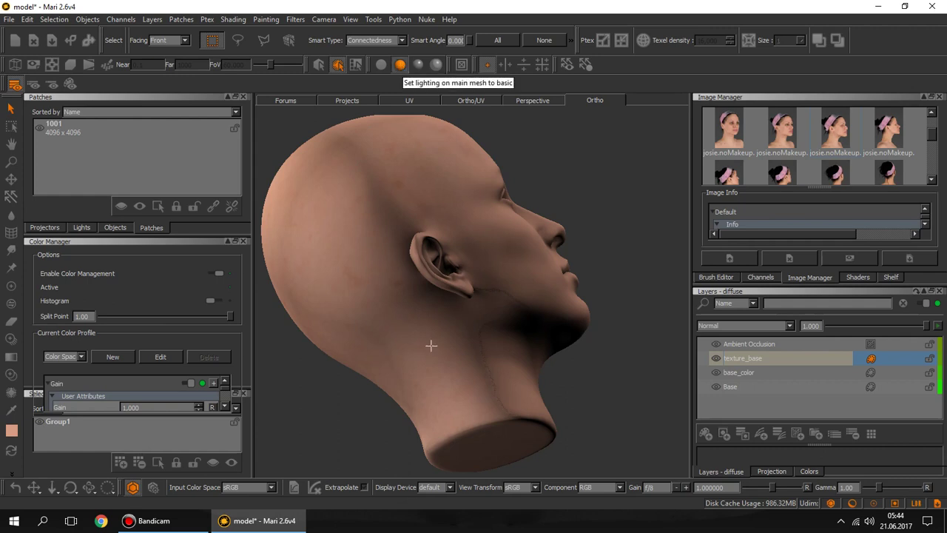
scroll(451, 334, up, 5)
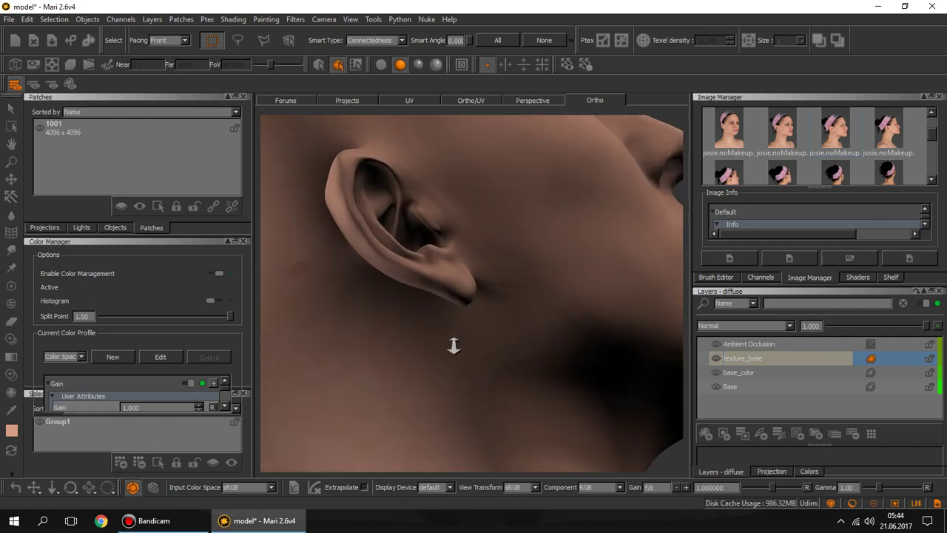
scroll(444, 345, down, 3)
scroll(479, 334, up, 3)
scroll(480, 334, down, 4)
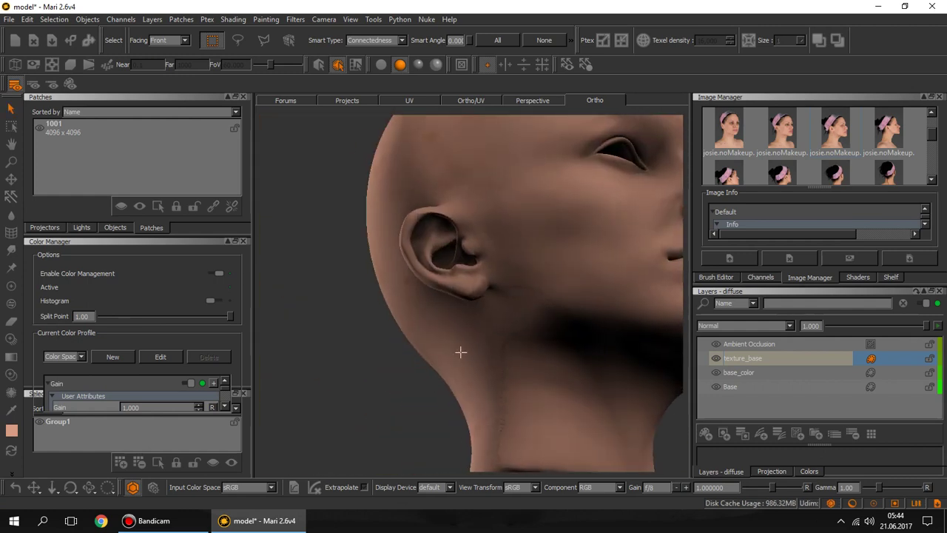
View the whole face frontally, switch to shaded specular lighting, then turn toward the ear
middle_drag(391, 353, 501, 344)
scroll(465, 220, up, 3)
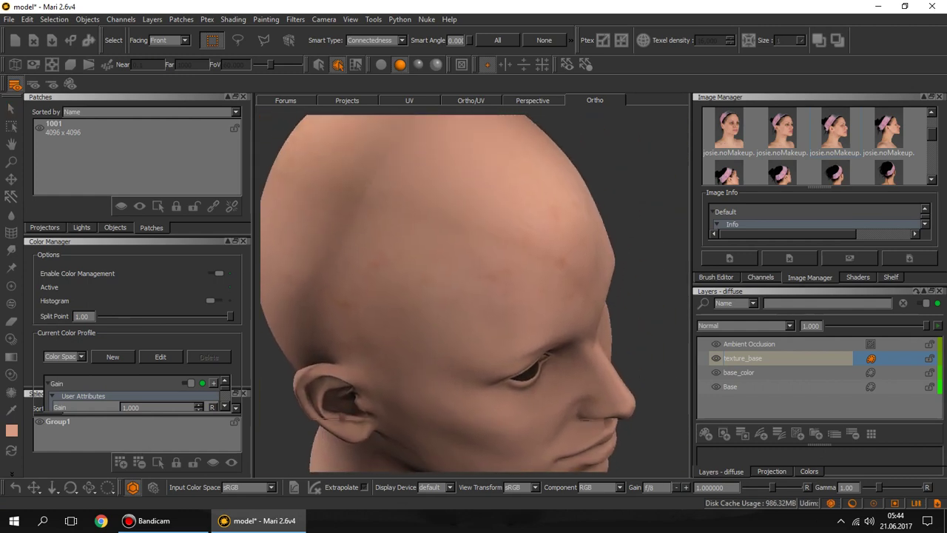
middle_drag(466, 219, 437, 266)
scroll(486, 336, up, 2)
middle_drag(487, 337, 442, 222)
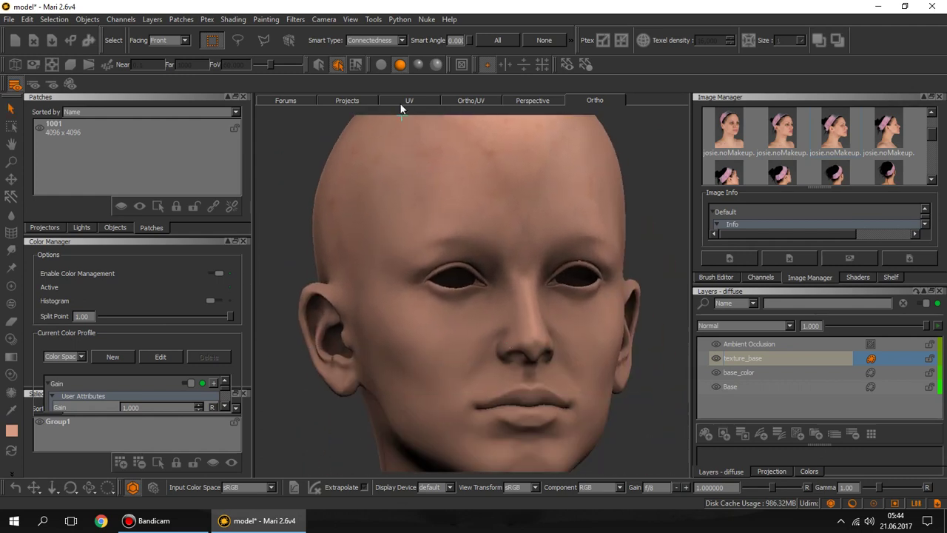
click(416, 66)
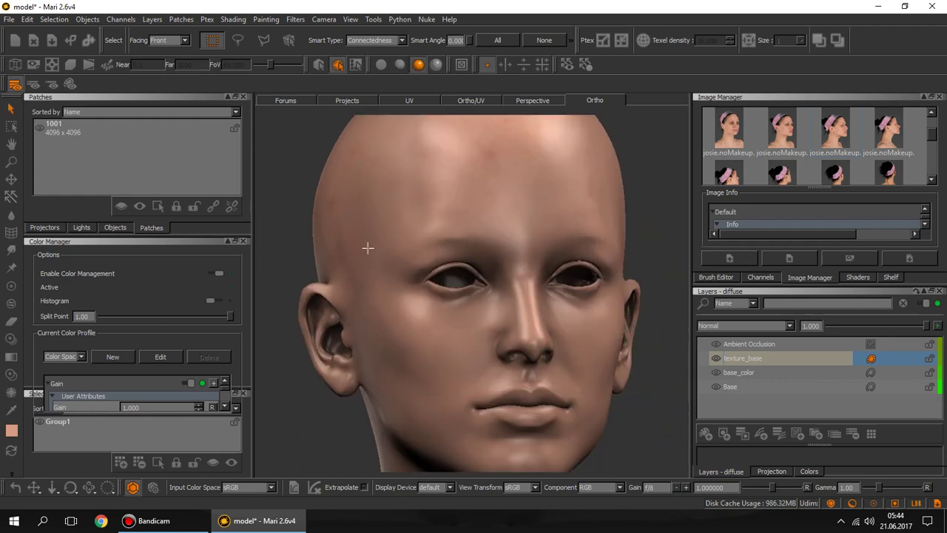
middle_drag(368, 248, 365, 247)
scroll(511, 200, up, 2)
mouse_move(511, 200)
middle_down()
mouse_move(444, 334)
mouse_move(414, 344)
middle_up()
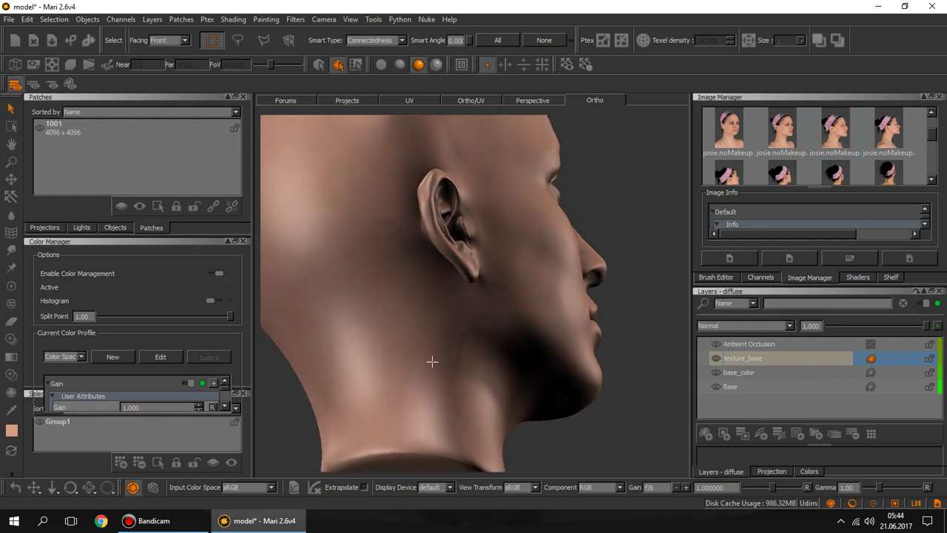
Set flat unlit shading, turn to a right profile, and overlay a side reference photo
click(381, 66)
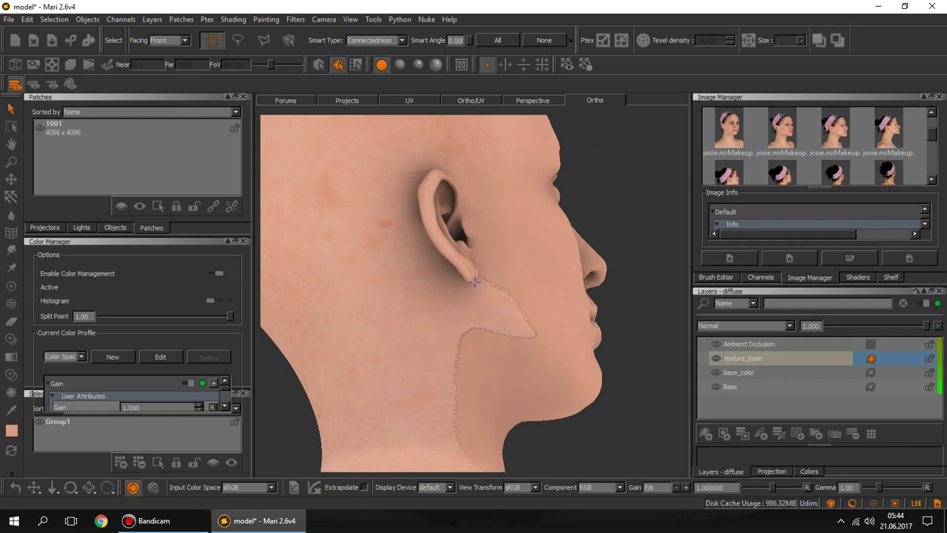
mouse_move(453, 306)
middle_down()
mouse_move(465, 321)
mouse_move(429, 318)
mouse_move(447, 344)
mouse_move(442, 307)
middle_up()
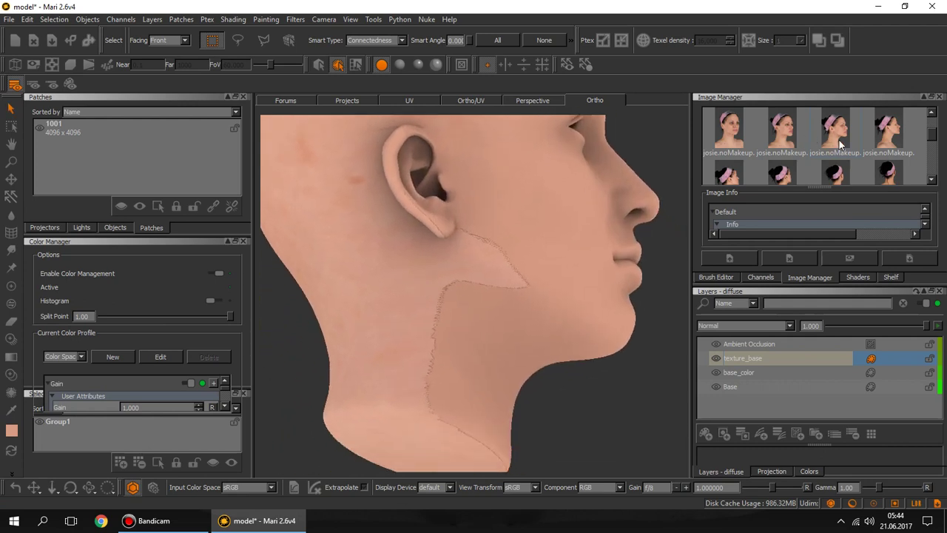
drag(839, 140, 528, 311)
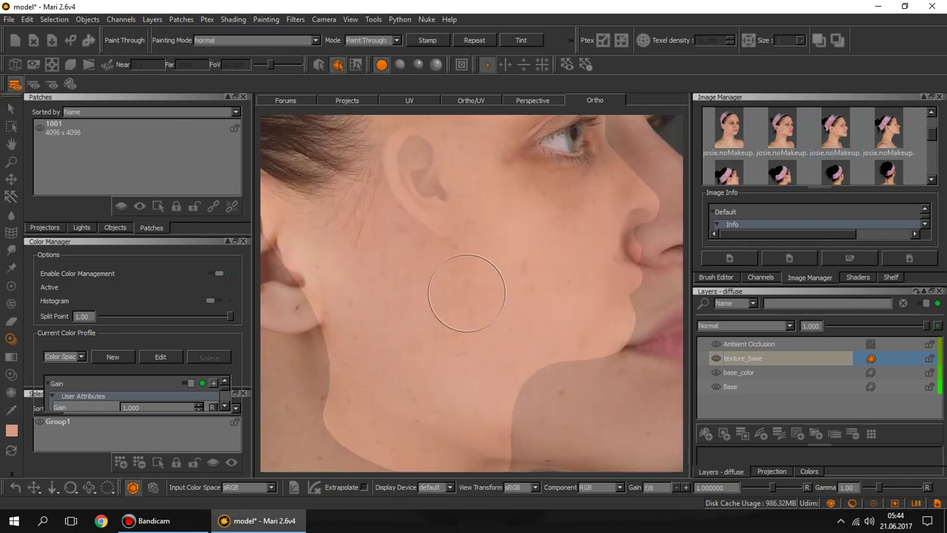
Paint photo skin across the cheek, neck and jaw in several strokes
drag(467, 293, 434, 303)
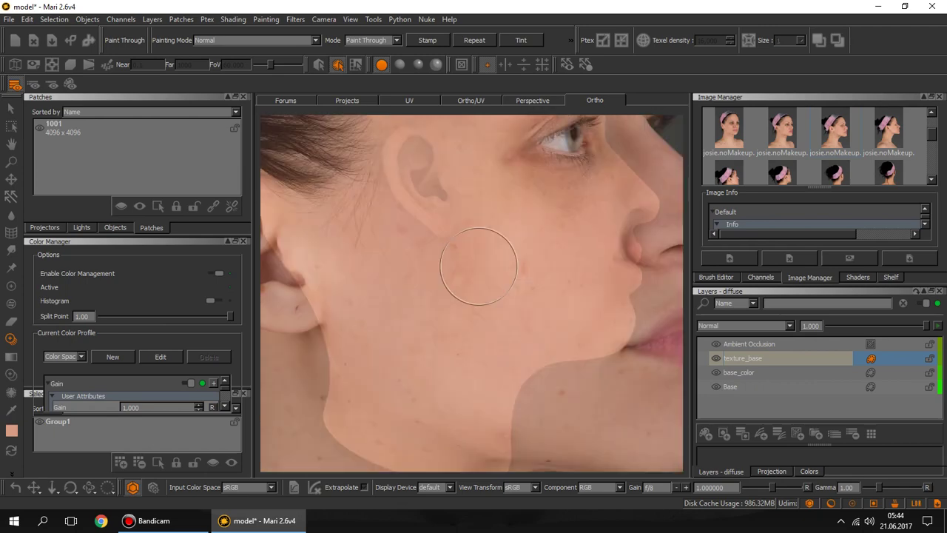
click(484, 270)
drag(484, 273, 516, 252)
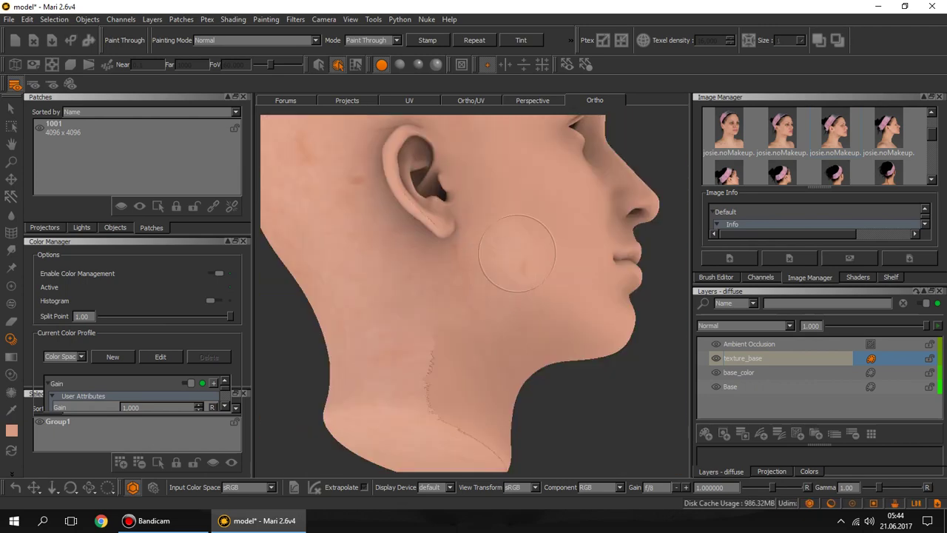
drag(462, 290, 480, 275)
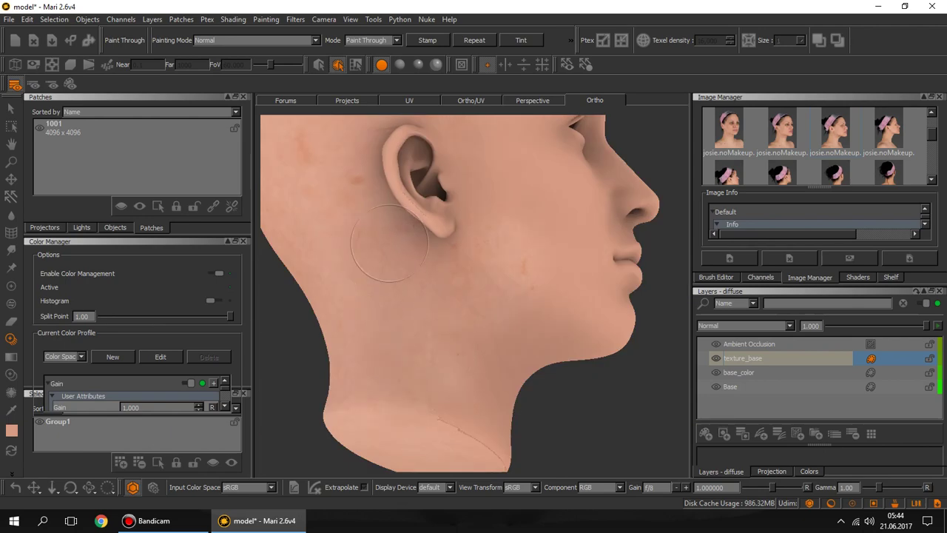
drag(344, 237, 417, 265)
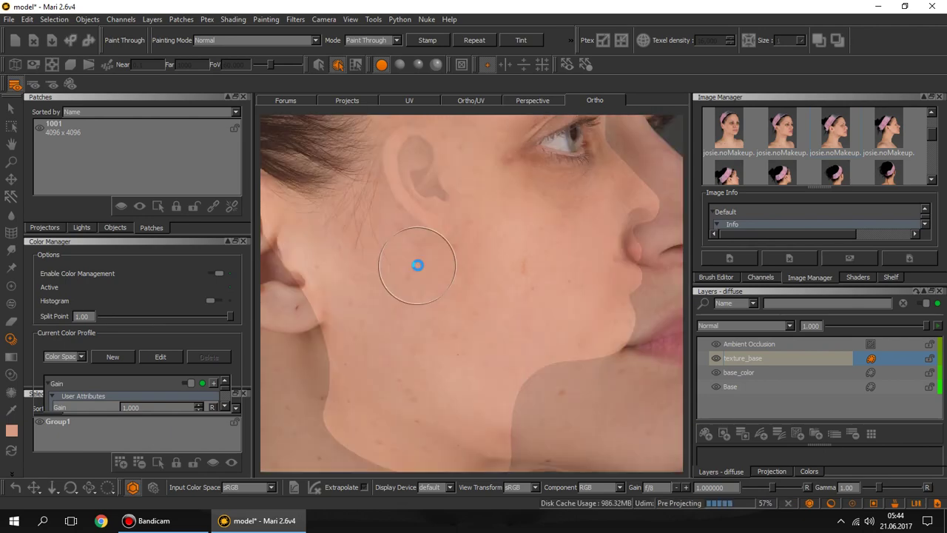
middle_drag(484, 277, 385, 207)
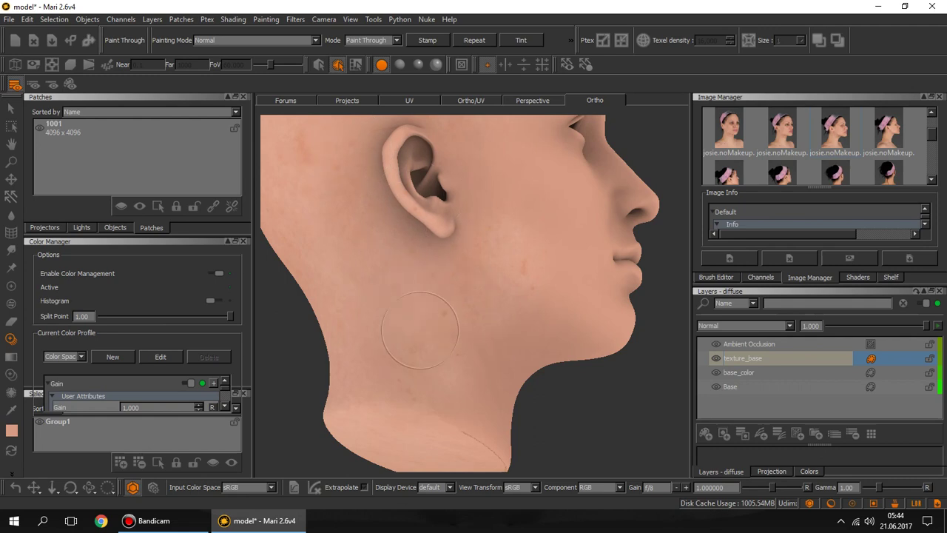
Orbit around the ear, neck and top of the head, toggling the overlay to check alignment
mouse_move(451, 329)
middle_down()
mouse_move(474, 377)
mouse_move(497, 349)
mouse_move(473, 355)
mouse_move(438, 422)
mouse_move(488, 270)
mouse_move(446, 328)
mouse_move(518, 254)
mouse_move(469, 222)
mouse_move(566, 323)
middle_up()
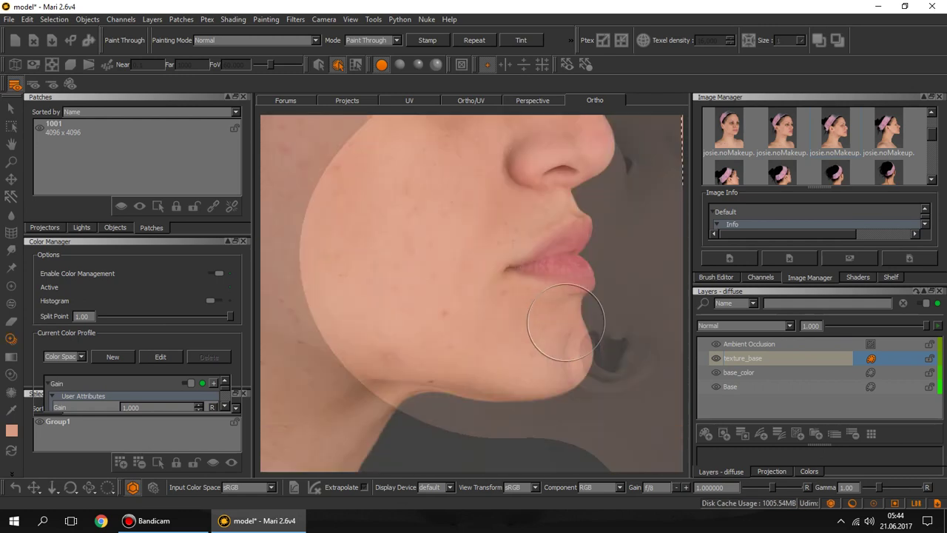
middle_drag(469, 290, 401, 263)
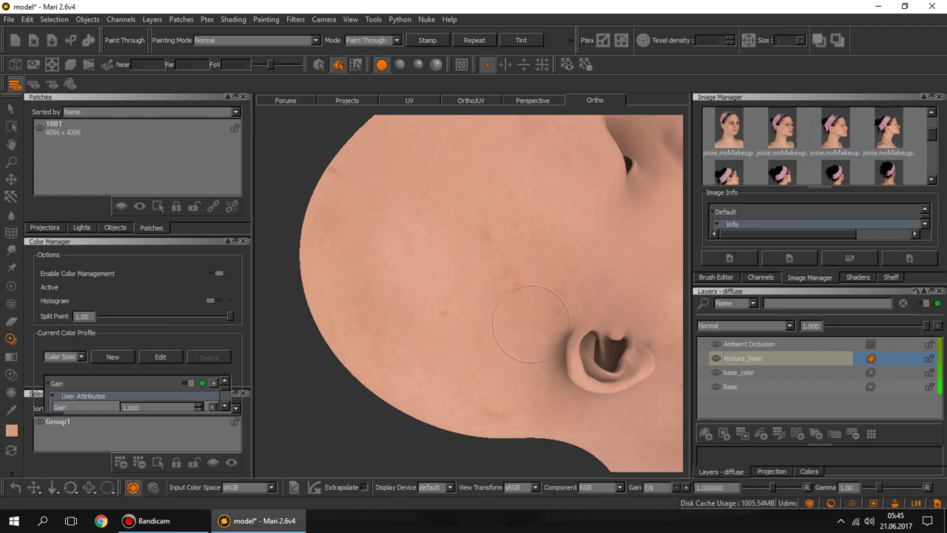
middle_drag(377, 264, 465, 318)
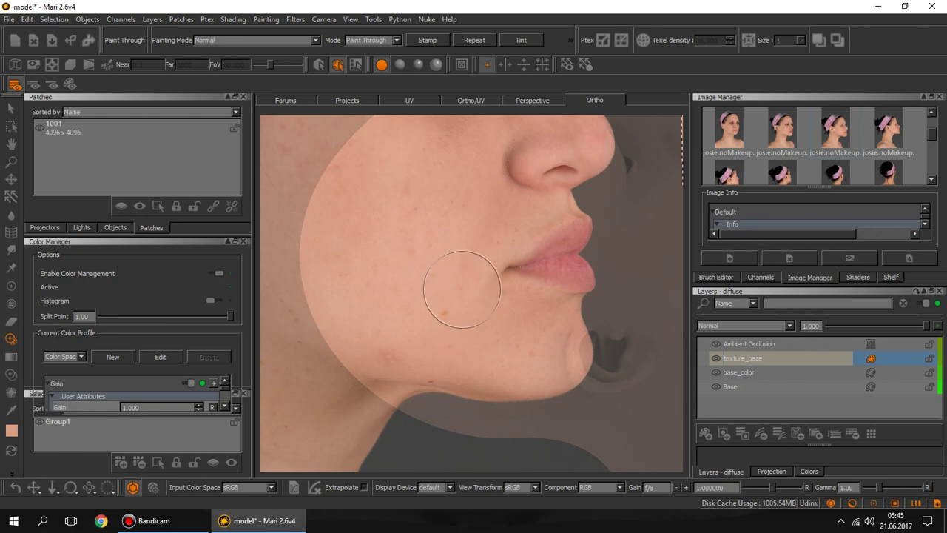
middle_drag(446, 264, 514, 339)
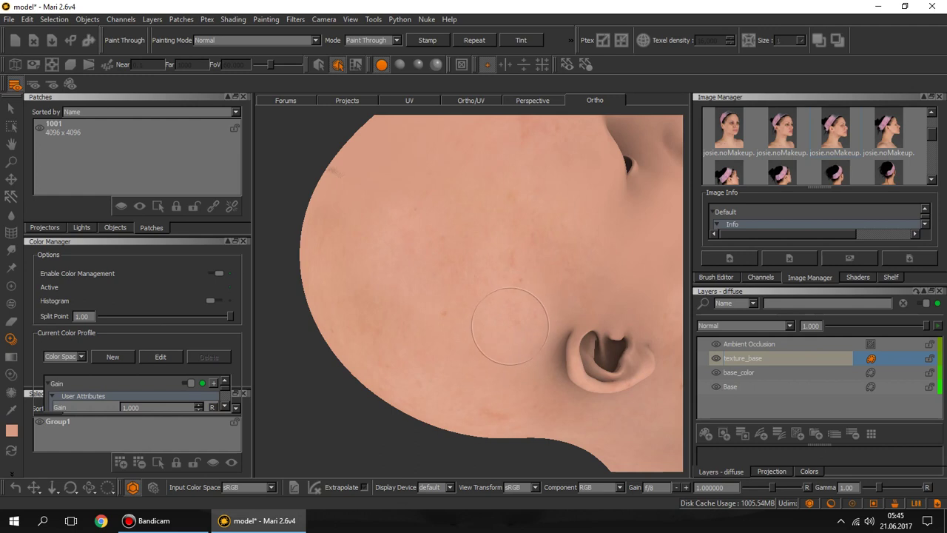
mouse_move(449, 301)
alt+mouse_down()
mouse_move(380, 302)
mouse_move(488, 292)
mouse_move(457, 321)
mouse_move(454, 338)
mouse_move(503, 323)
alt+mouse_up()
key(alt)
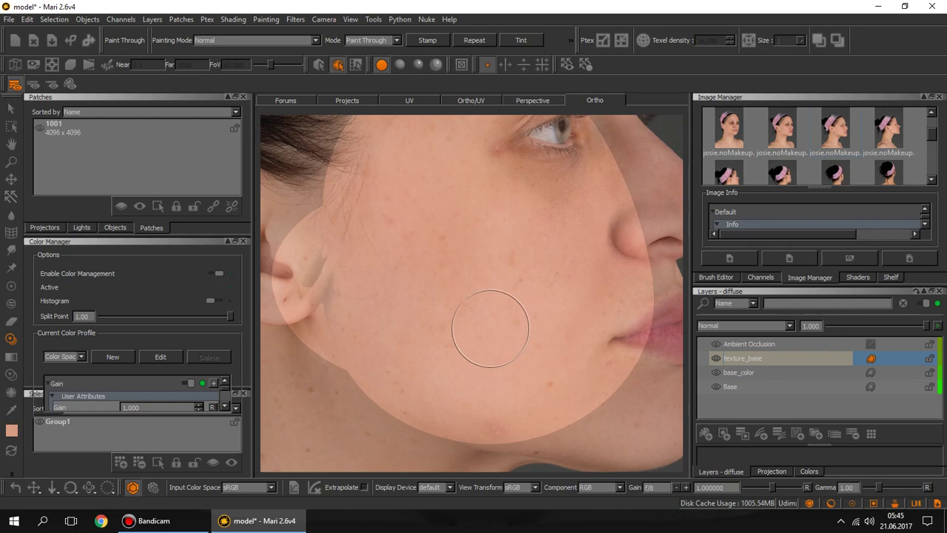
mouse_move(414, 317)
alt+mouse_down()
mouse_move(390, 319)
mouse_move(391, 342)
mouse_move(542, 276)
alt+mouse_up()
key(alt)
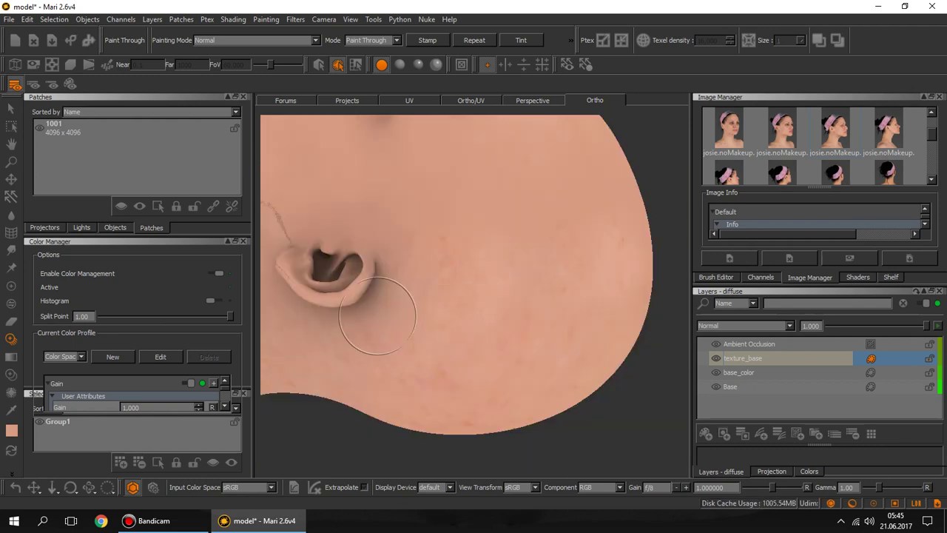
mouse_move(372, 296)
alt+mouse_down()
mouse_move(456, 298)
mouse_move(554, 263)
alt+mouse_up()
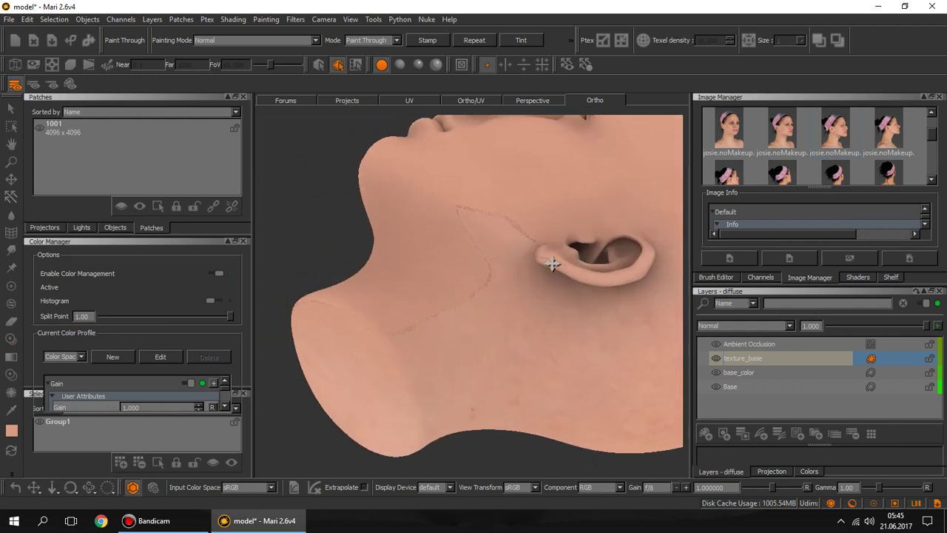
alt+drag(509, 241, 486, 259)
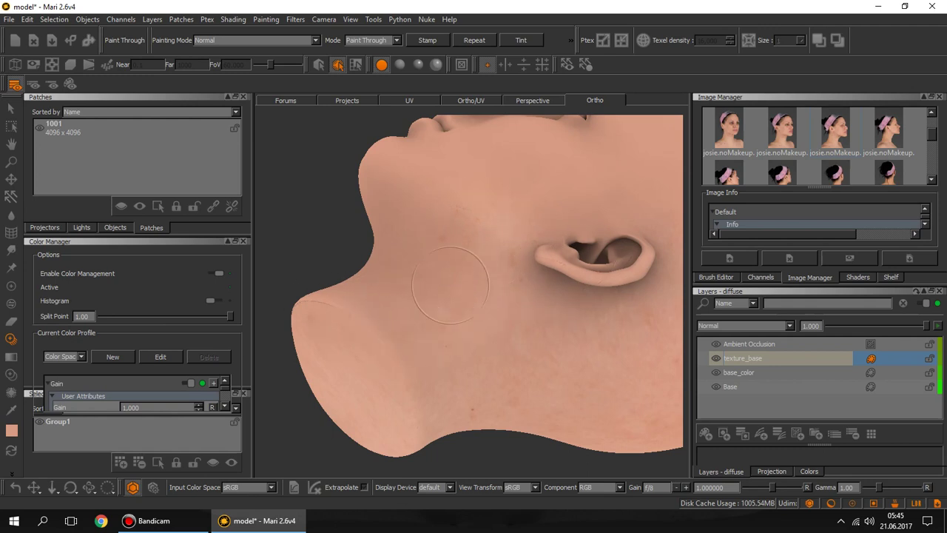
Paint a final patch of photo skin on the cheek and view the whole head from the front
click(522, 280)
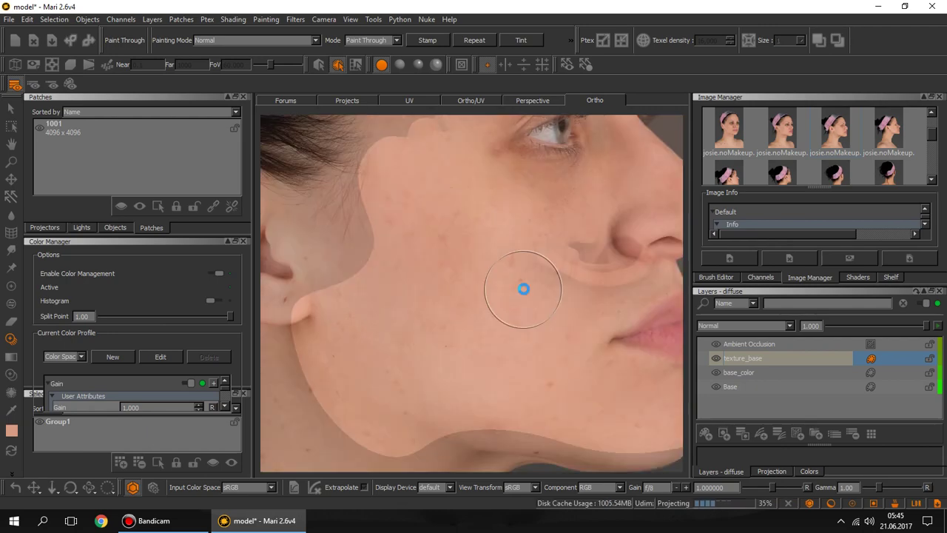
alt+drag(468, 255, 586, 321)
scroll(585, 321, down, 5)
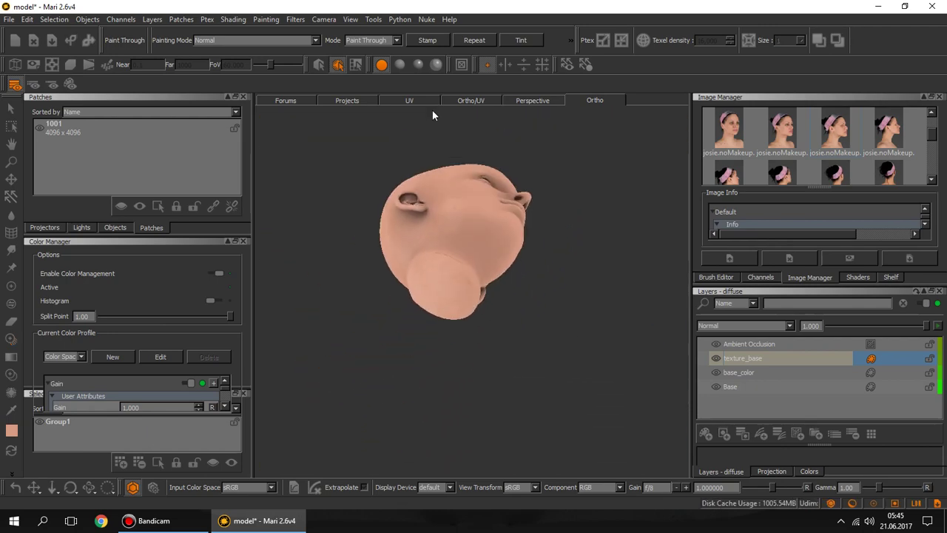
mouse_move(432, 110)
alt+mouse_down()
mouse_move(521, 321)
mouse_move(581, 226)
mouse_move(421, 279)
alt+mouse_up()
scroll(421, 279, up, 5)
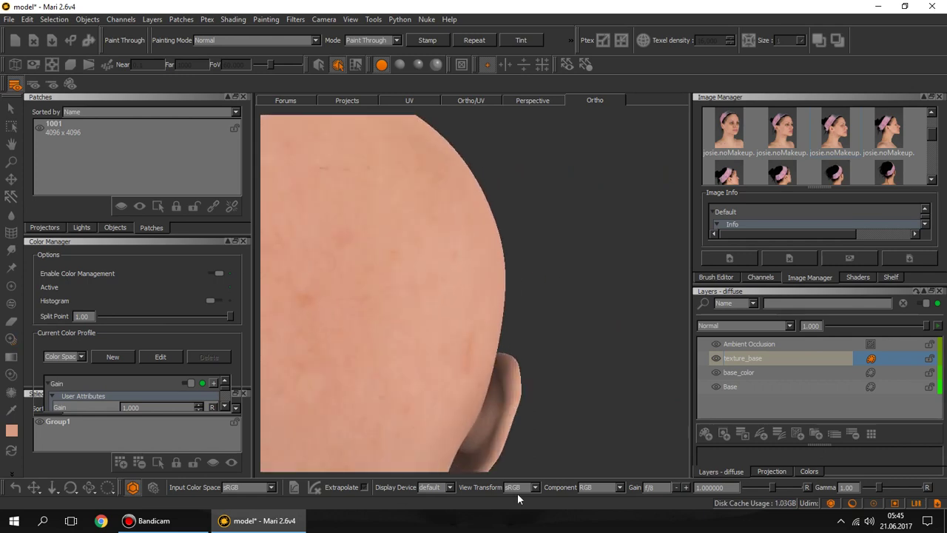
Inspect the back of the head, zooming out and orbiting slightly
alt+right_drag(402, 275, 380, 163)
scroll(380, 179, down, 2)
scroll(464, 288, down, 2)
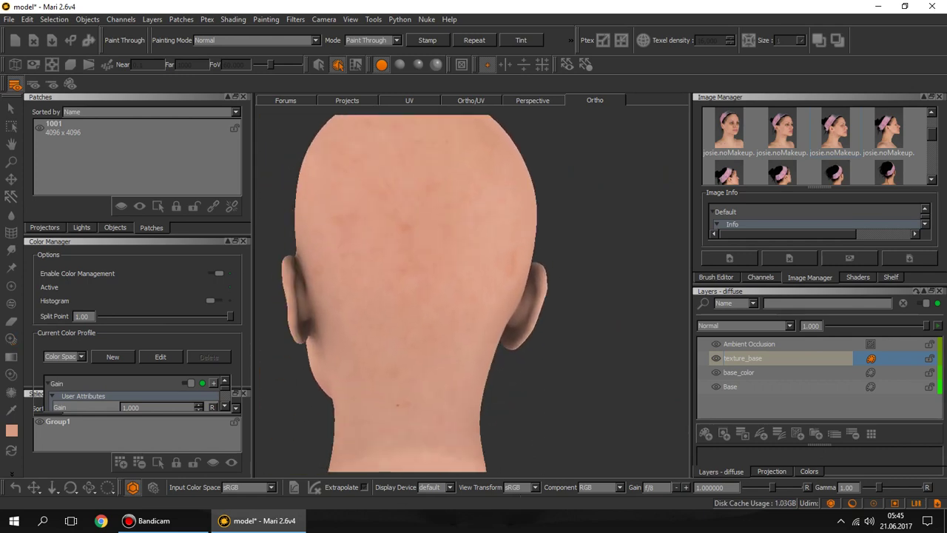
scroll(464, 287, down, 2)
mouse_move(494, 228)
alt+mouse_down()
mouse_move(436, 219)
mouse_move(529, 275)
mouse_move(465, 264)
alt+mouse_up()
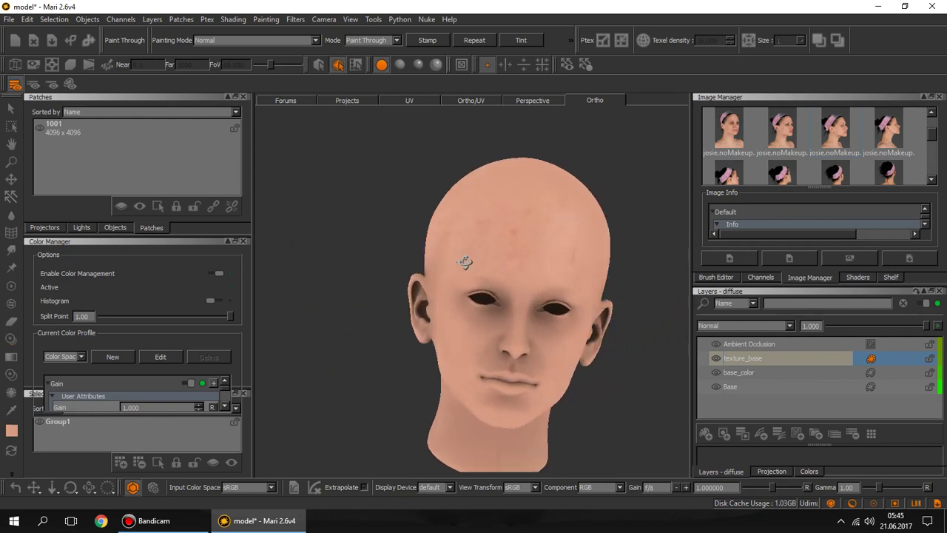
scroll(499, 268, down, 1)
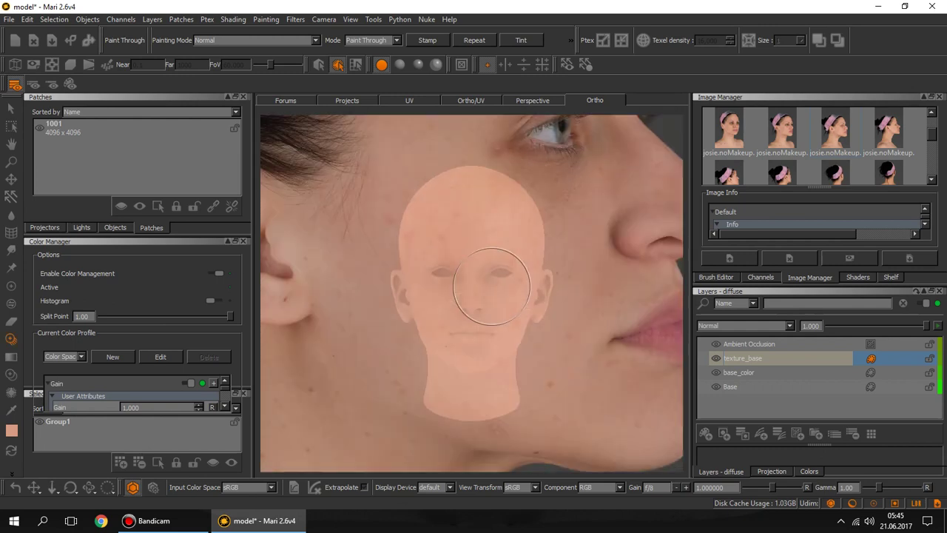
scroll(484, 275, down, 2)
scroll(470, 316, up, 2)
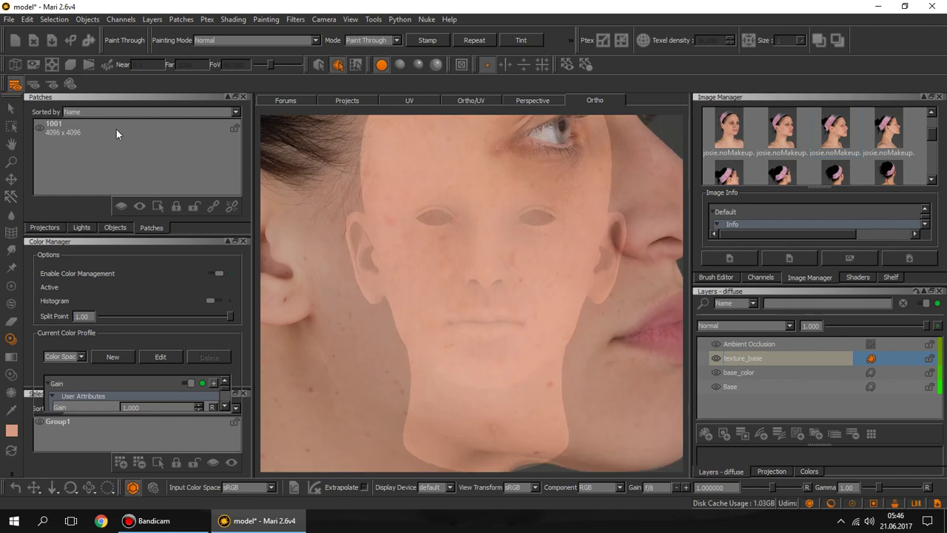
Switch to Select, enable left-to-right paintbuffer mirroring, and overlay a face profile photo
click(11, 108)
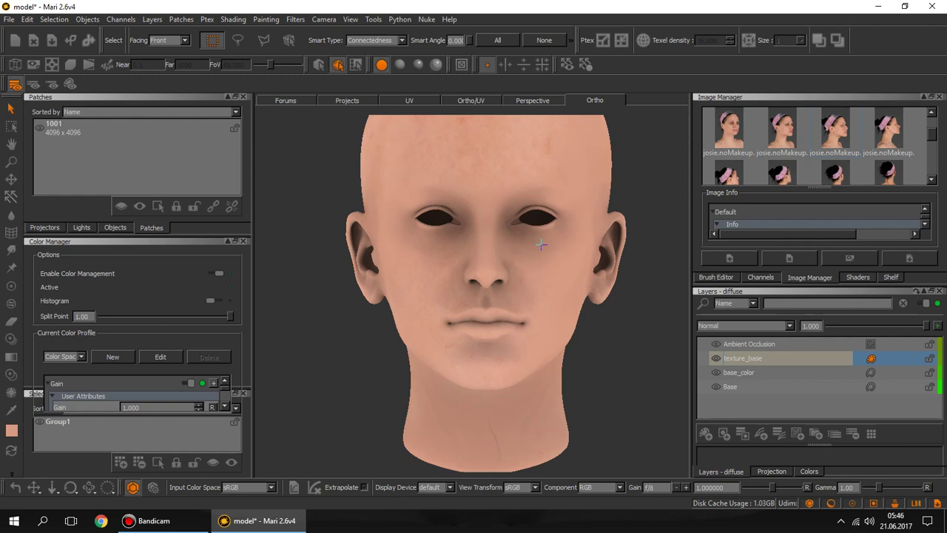
click(504, 65)
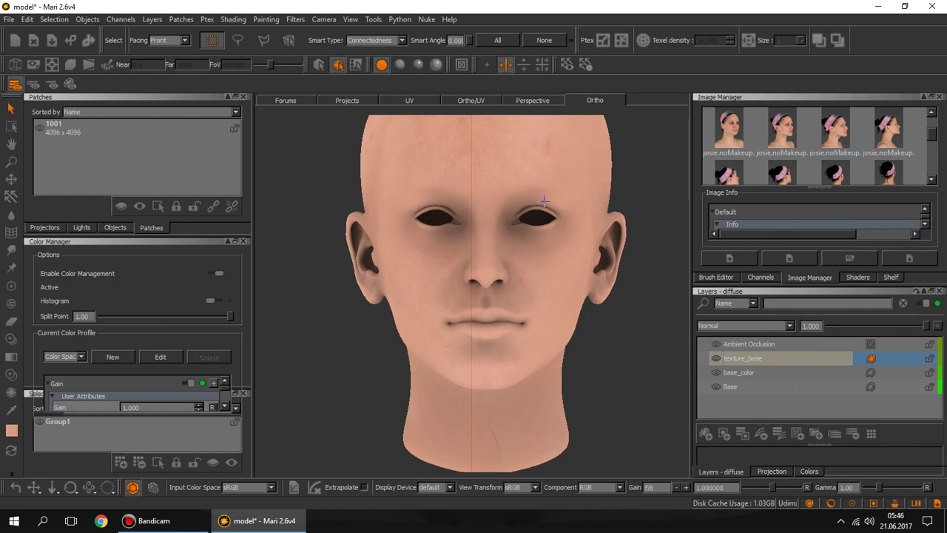
mouse_move(522, 200)
alt+mouse_down()
mouse_move(432, 217)
mouse_move(540, 211)
mouse_move(543, 201)
mouse_move(523, 199)
alt+mouse_up()
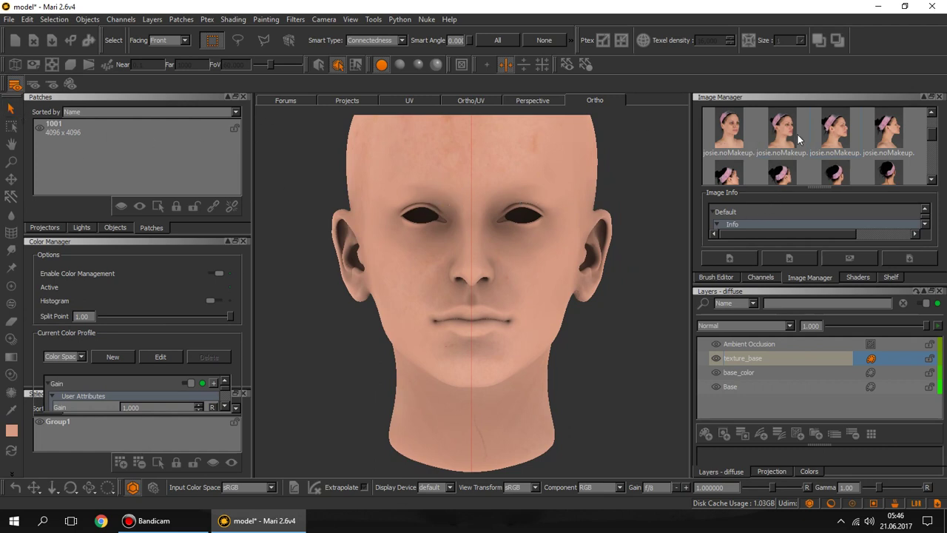
drag(798, 134, 497, 244)
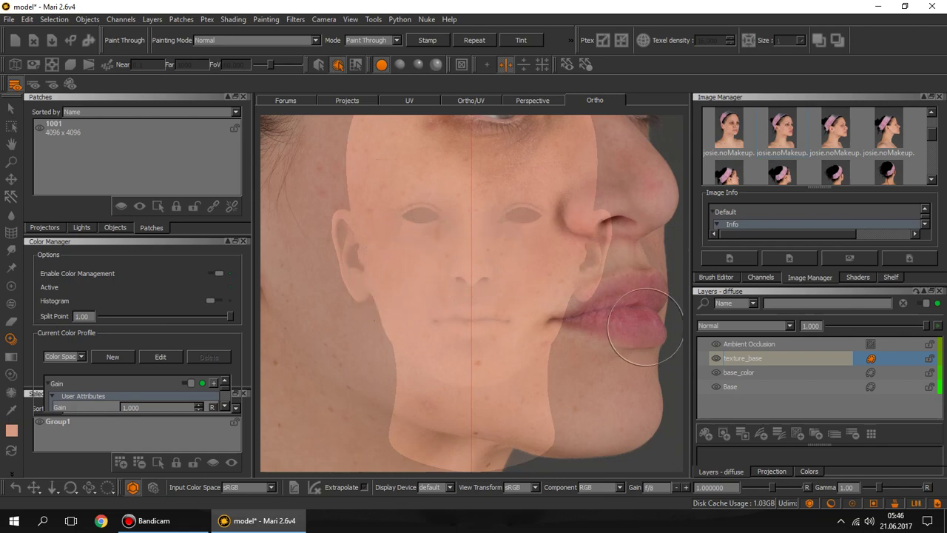
Paint the photo's lips onto the model, toggle the overlay to compare, then select
drag(621, 315, 603, 337)
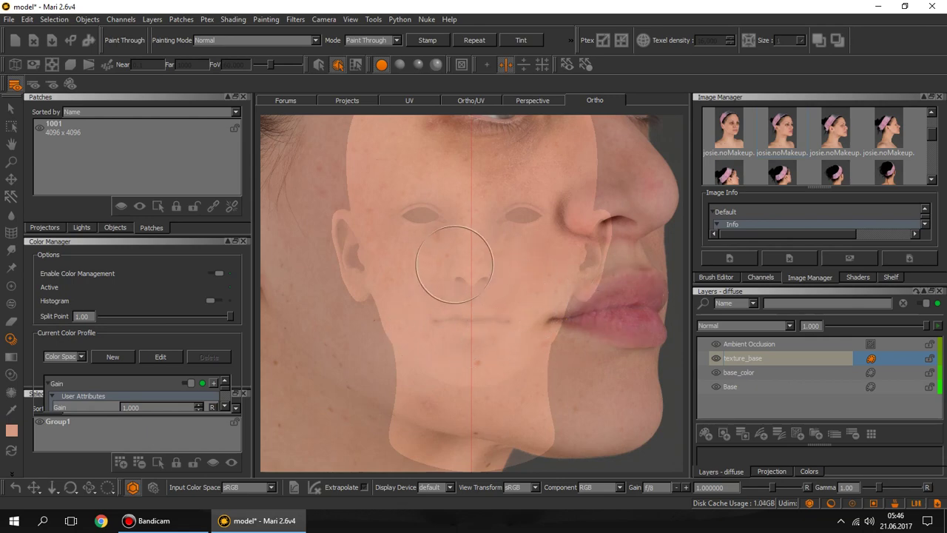
key(Escape)
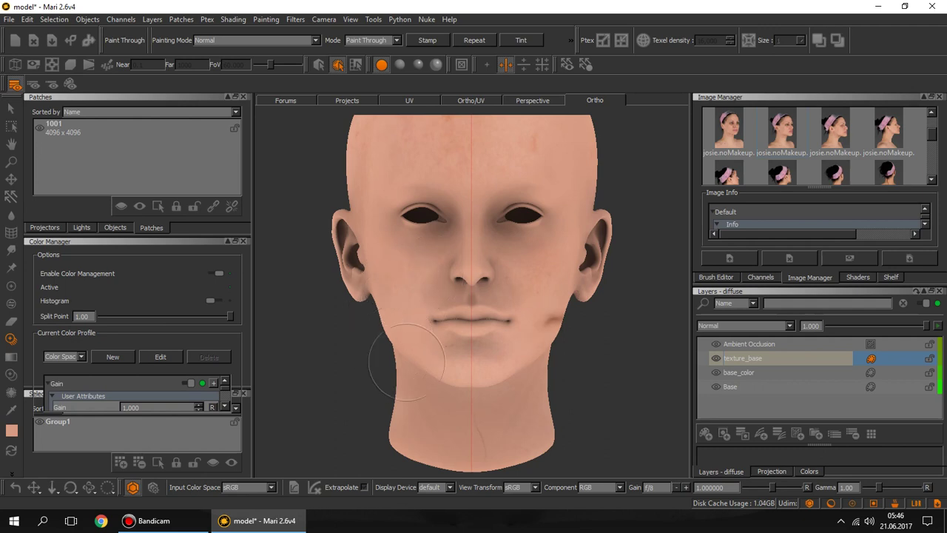
key(ctrl)
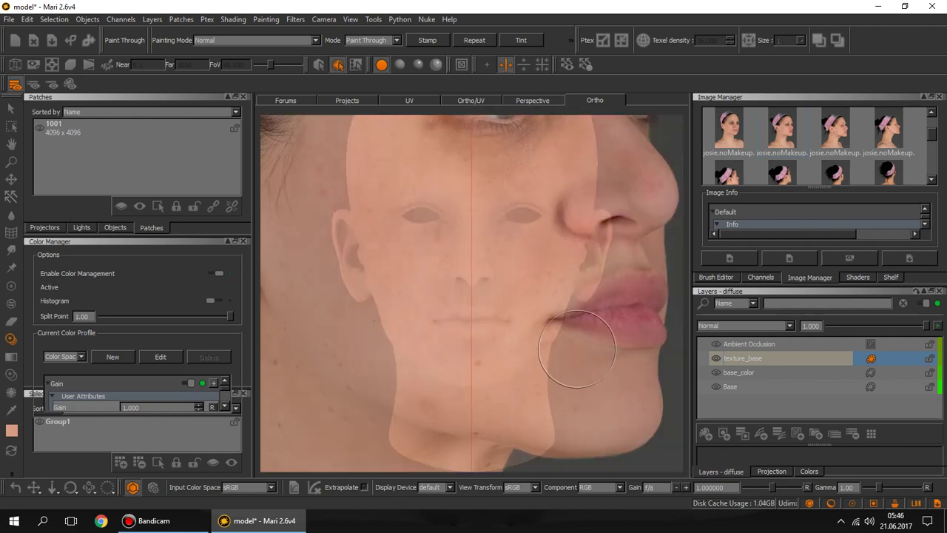
key(Escape)
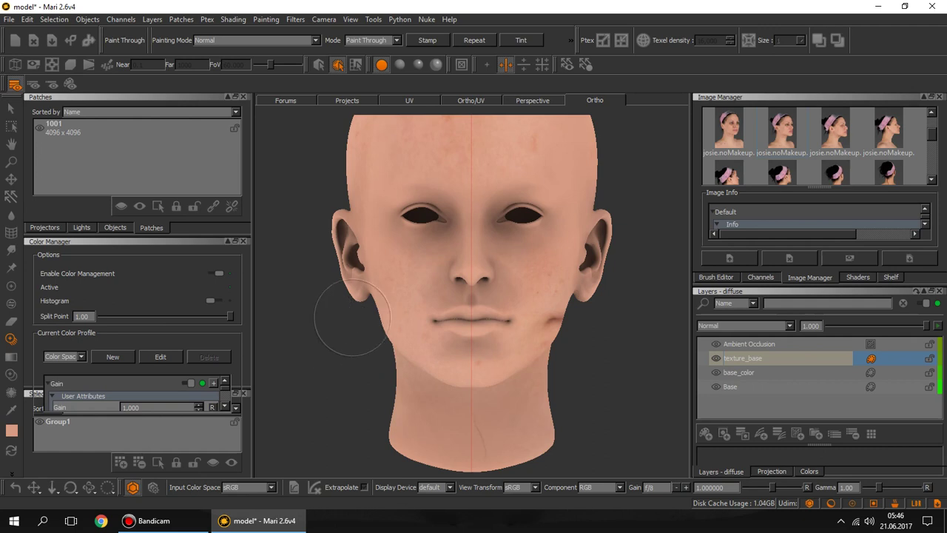
key(ctrl)
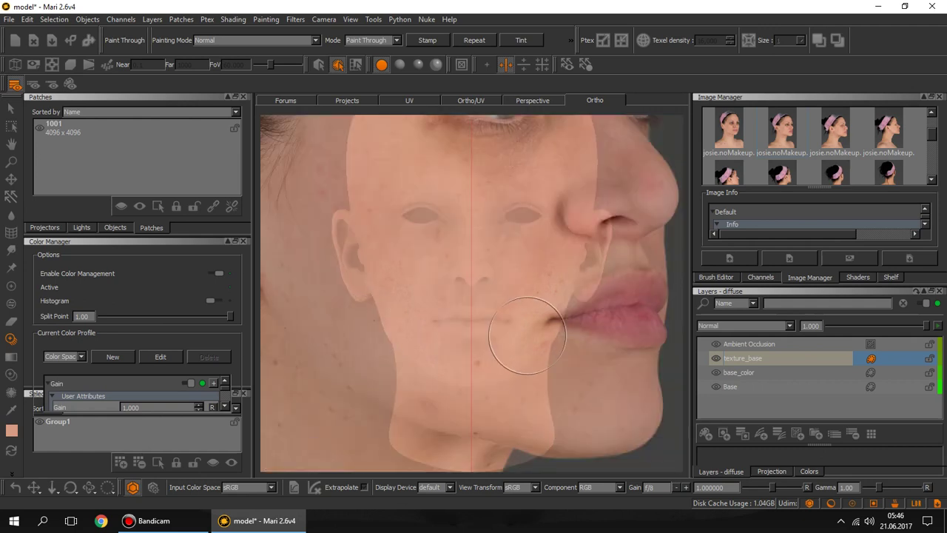
click(13, 110)
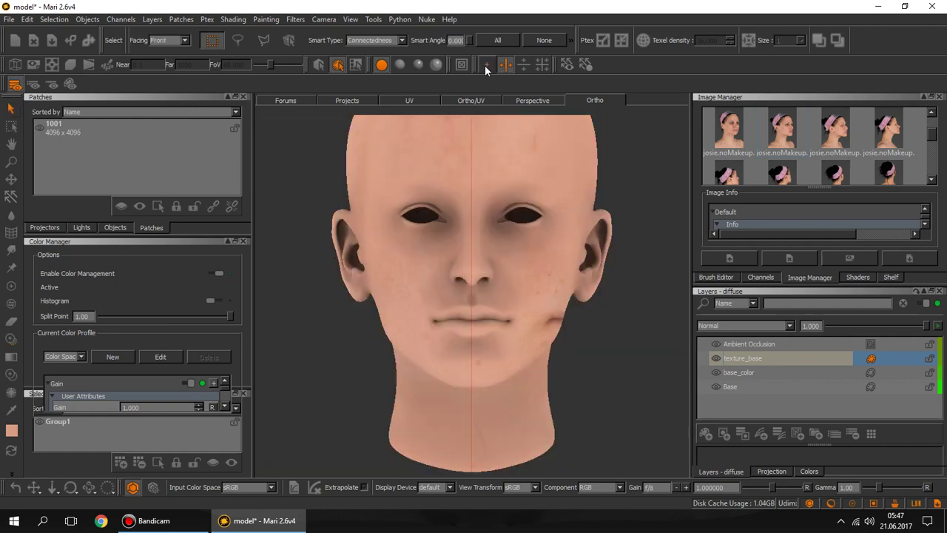
Orbit and zoom to the side profile, overlay a side-view face photo, and project a cheek patch
mouse_move(608, 316)
middle_down()
mouse_move(554, 318)
mouse_move(634, 310)
mouse_move(568, 309)
mouse_move(535, 343)
mouse_move(546, 264)
mouse_move(576, 360)
mouse_move(562, 311)
mouse_move(549, 310)
mouse_move(578, 315)
mouse_move(540, 310)
mouse_move(526, 296)
mouse_move(547, 329)
middle_up()
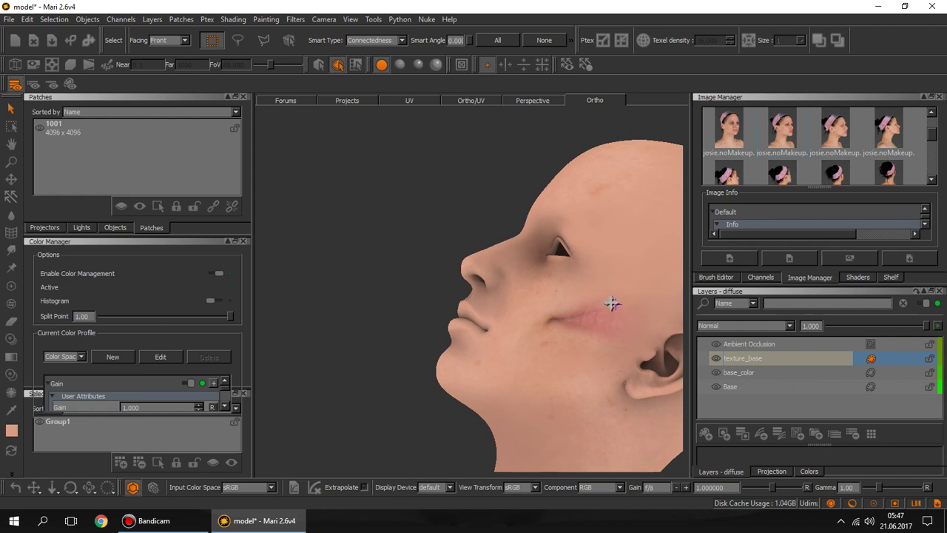
mouse_move(611, 303)
middle_down()
mouse_move(535, 350)
mouse_move(560, 267)
mouse_move(487, 286)
mouse_move(461, 325)
mouse_move(461, 266)
mouse_move(478, 321)
mouse_move(519, 384)
middle_up()
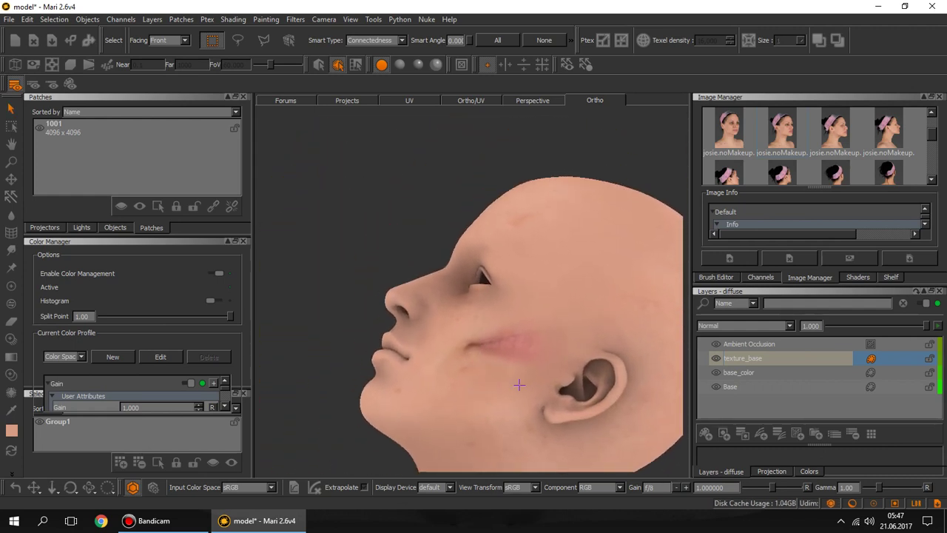
scroll(478, 289, up, 2)
scroll(467, 281, up, 2)
scroll(467, 281, up, 2)
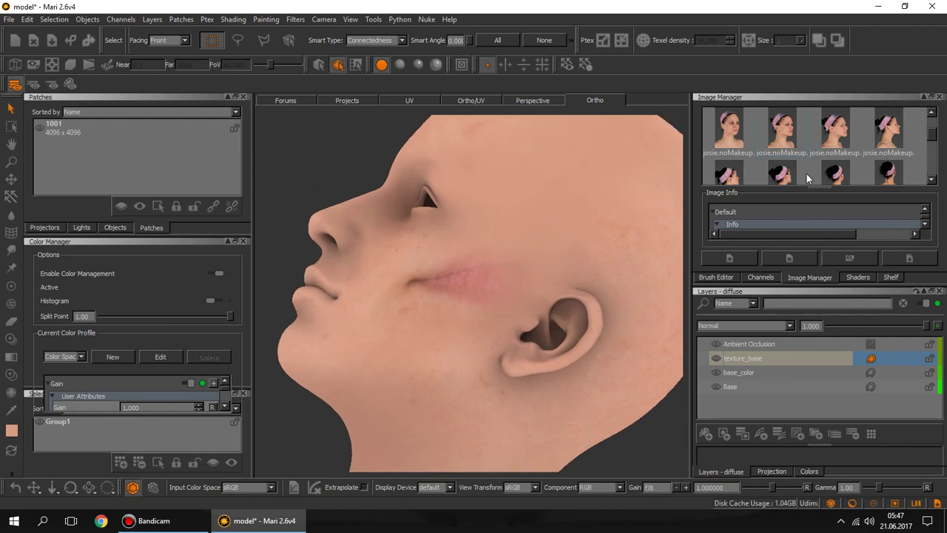
mouse_move(834, 134)
mouse_down()
mouse_move(543, 290)
mouse_move(511, 326)
mouse_up()
drag(467, 281, 483, 281)
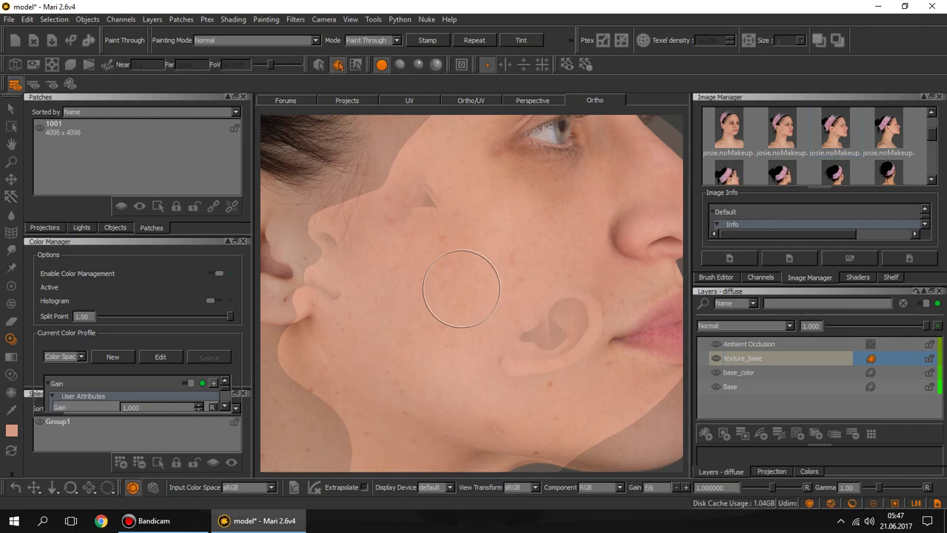
Align the head under the photo and project its skin onto the side and cheek
middle_drag(492, 285, 477, 297)
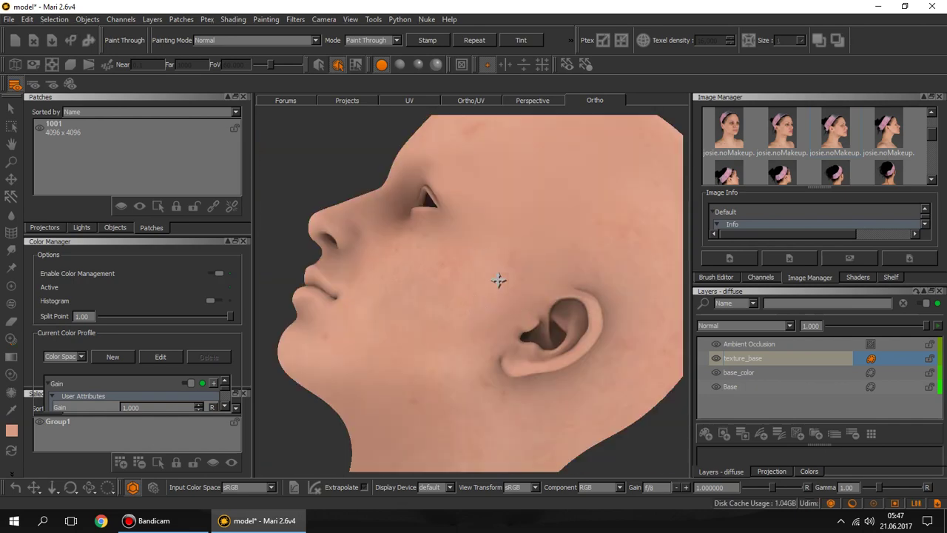
drag(478, 297, 431, 289)
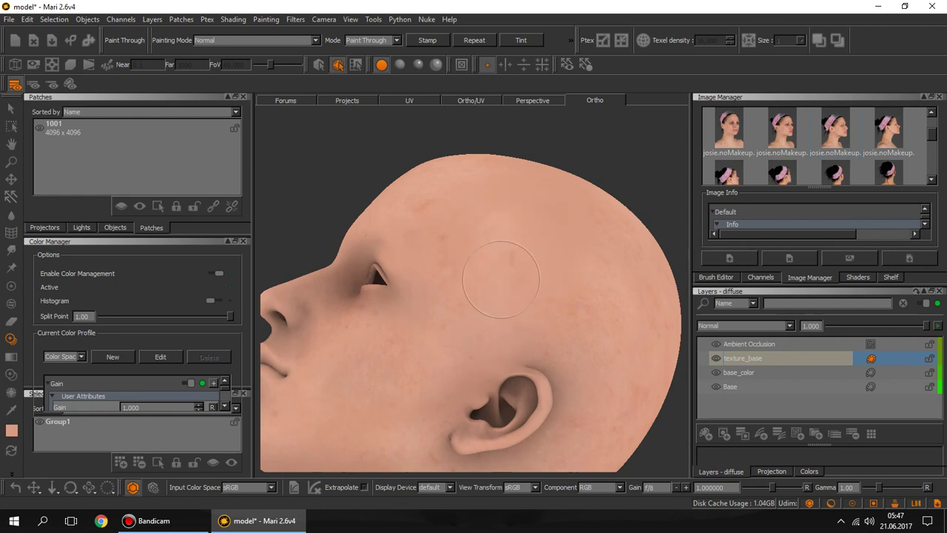
key(t)
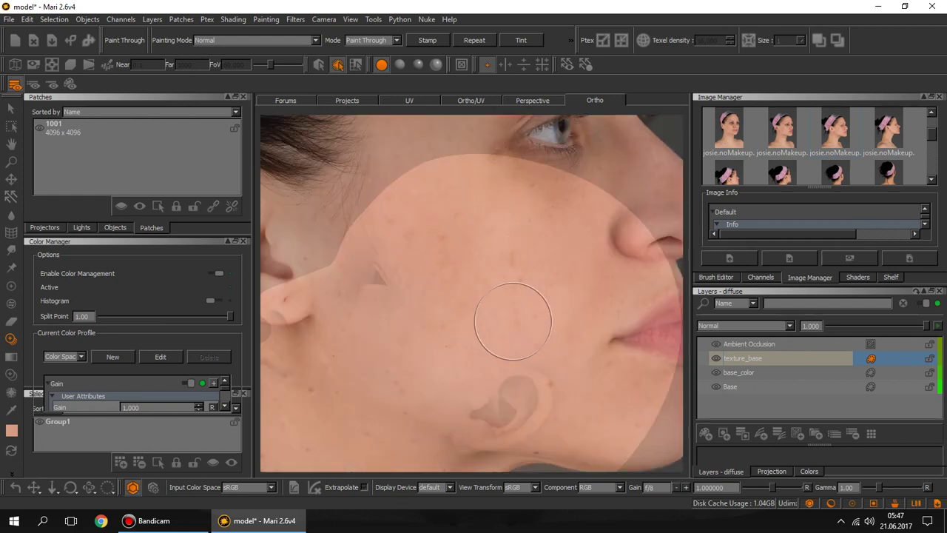
click(513, 321)
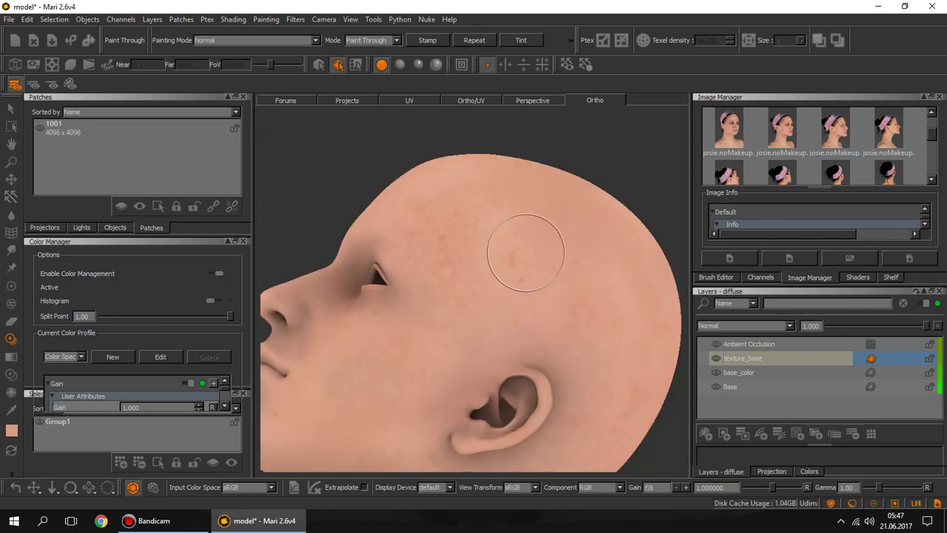
Project the photo onto the temple area and orbit to check the result
mouse_move(508, 263)
alt+mouse_down()
mouse_move(459, 212)
mouse_move(449, 347)
mouse_move(476, 320)
alt+mouse_up()
key(t)
click(465, 315)
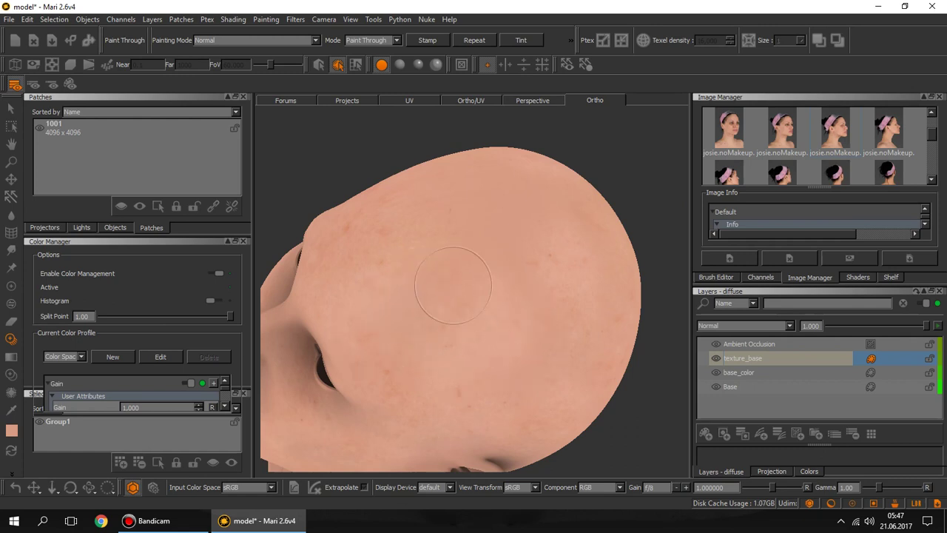
key(t)
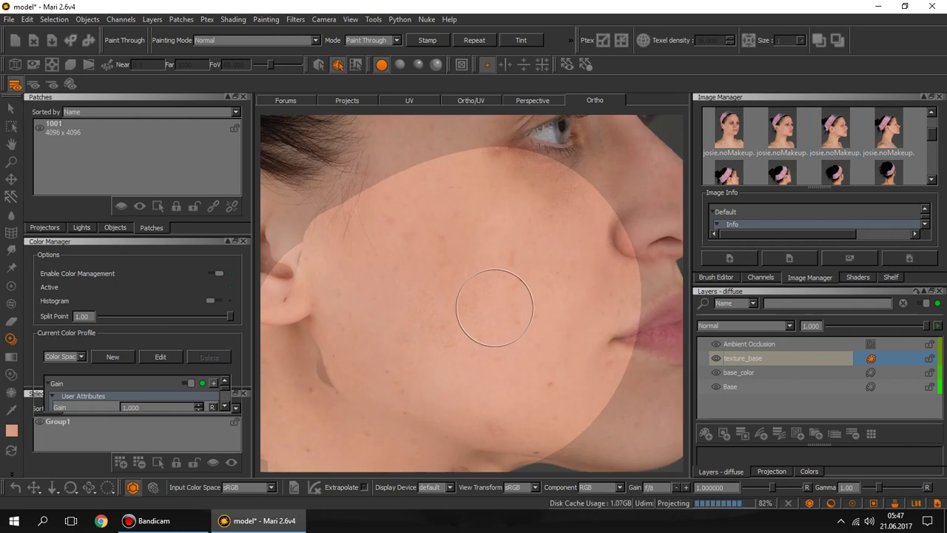
mouse_move(482, 306)
alt+mouse_down()
mouse_move(434, 338)
mouse_move(541, 341)
mouse_move(524, 254)
mouse_move(481, 303)
mouse_move(446, 306)
mouse_move(414, 255)
mouse_move(497, 296)
mouse_move(491, 345)
mouse_move(444, 262)
mouse_move(419, 289)
mouse_move(482, 289)
mouse_move(513, 313)
mouse_move(370, 264)
mouse_move(419, 326)
mouse_move(437, 241)
mouse_move(380, 247)
mouse_move(366, 256)
mouse_move(348, 318)
mouse_move(360, 328)
alt+mouse_up()
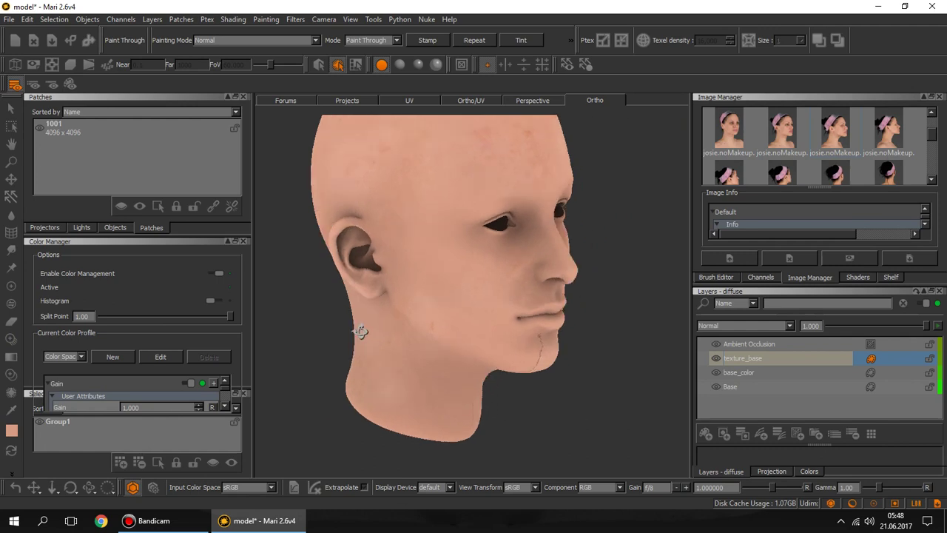
Paint the photo skin through onto the lips, chin and jaw toward the neck, then switch to Select
mouse_move(503, 313)
alt+mouse_down()
mouse_move(496, 274)
mouse_move(548, 318)
alt+mouse_up()
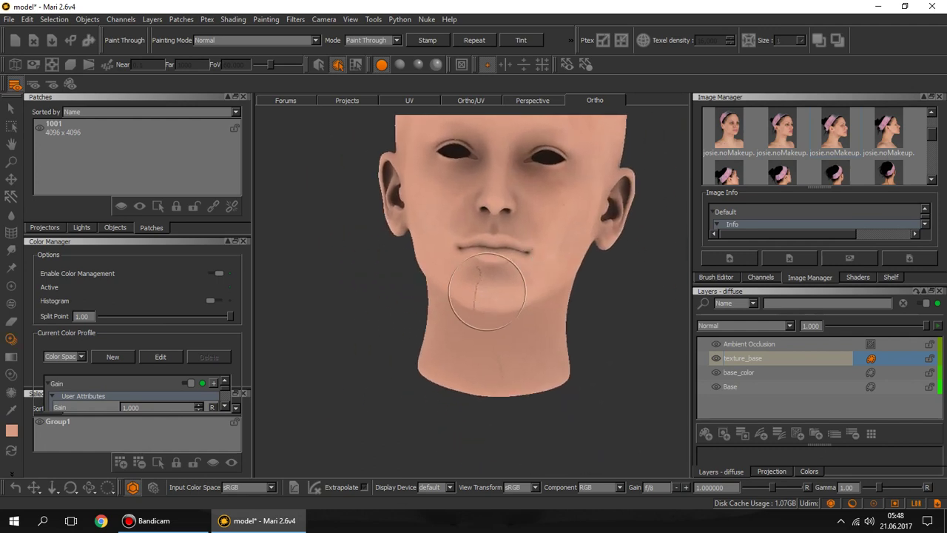
scroll(503, 327, up, 3)
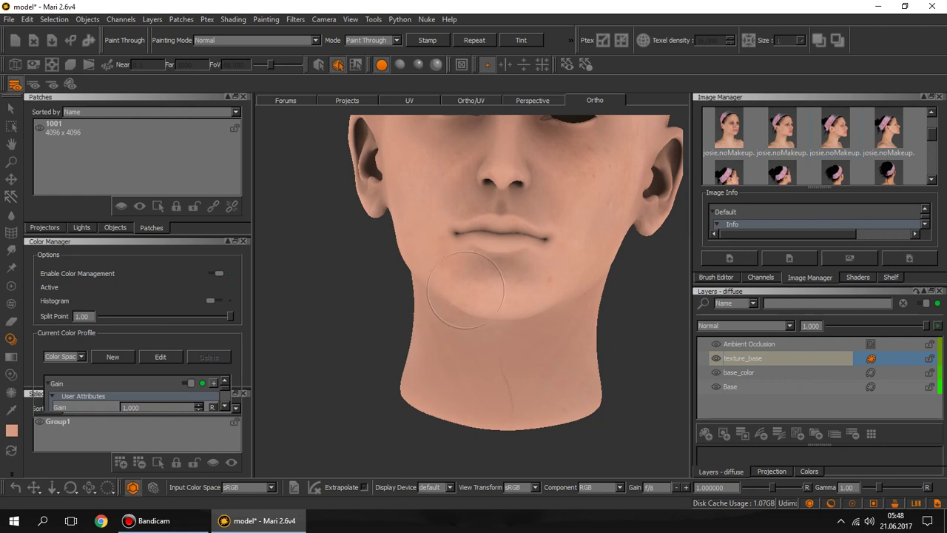
key(ctrl)
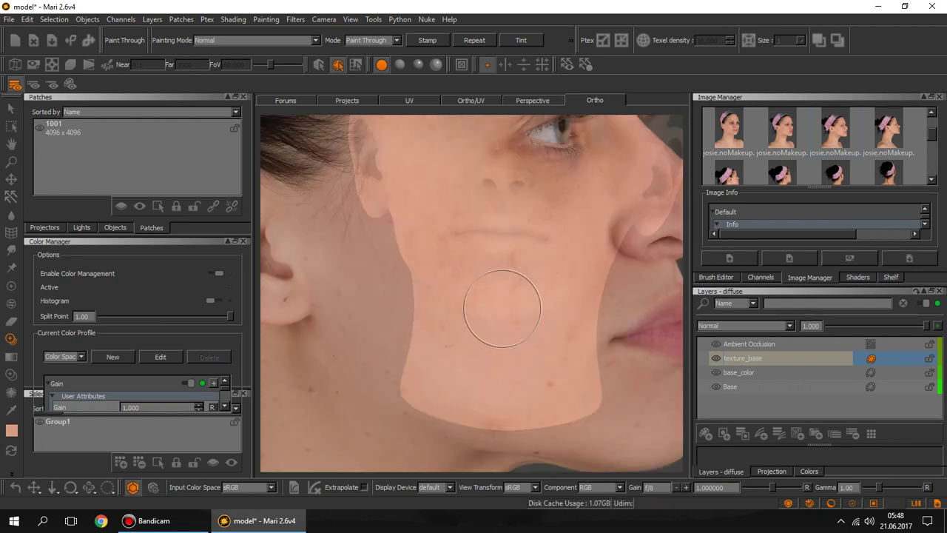
mouse_move(554, 360)
middle_down()
mouse_move(514, 317)
mouse_move(497, 275)
middle_up()
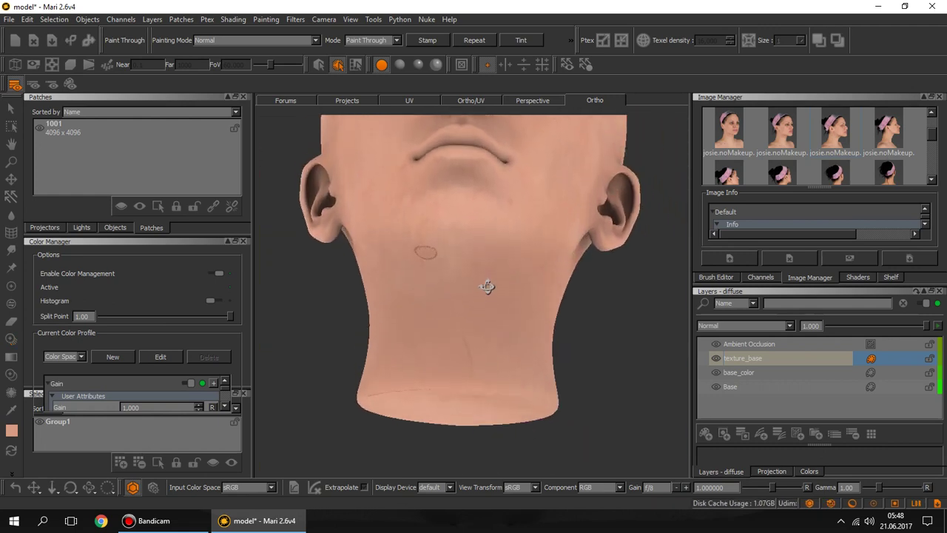
key(ctrl)
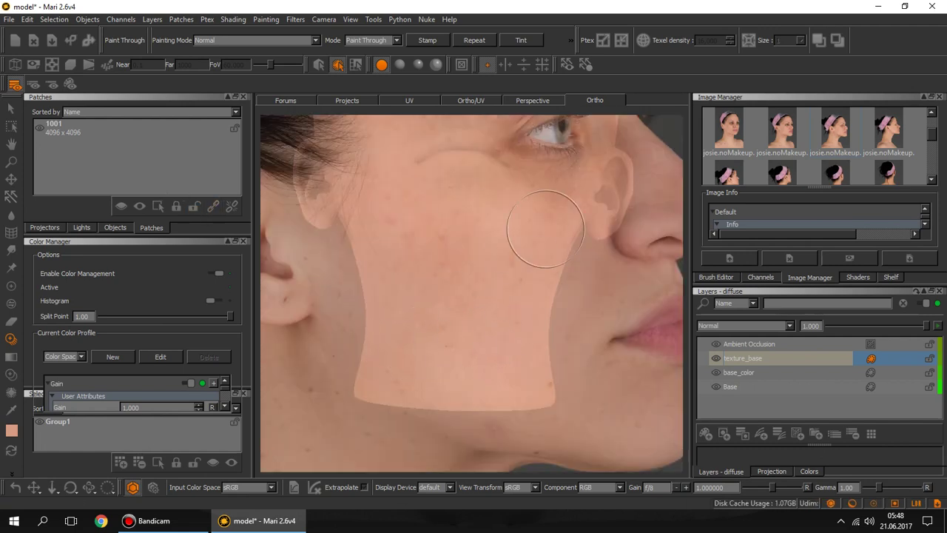
mouse_move(408, 281)
middle_down()
mouse_move(422, 222)
mouse_move(498, 312)
mouse_move(528, 264)
middle_up()
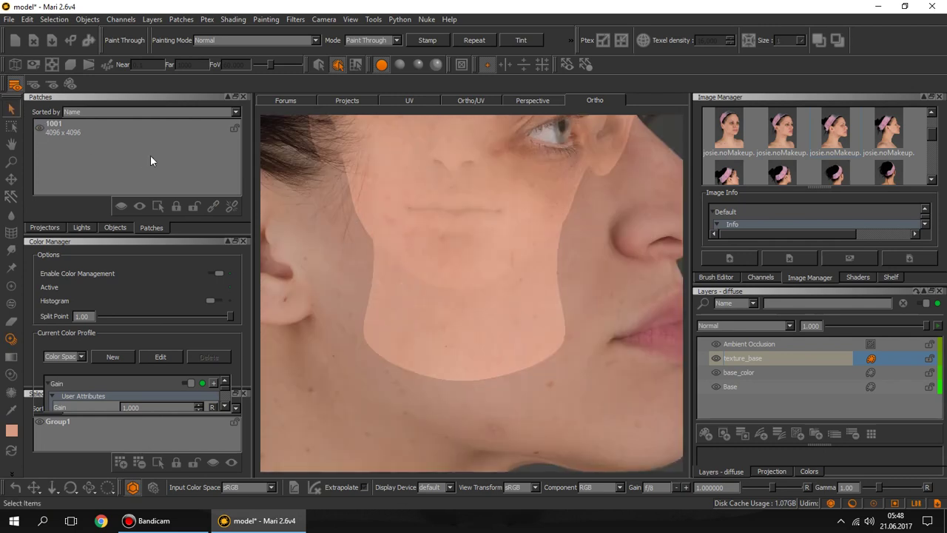
key(s)
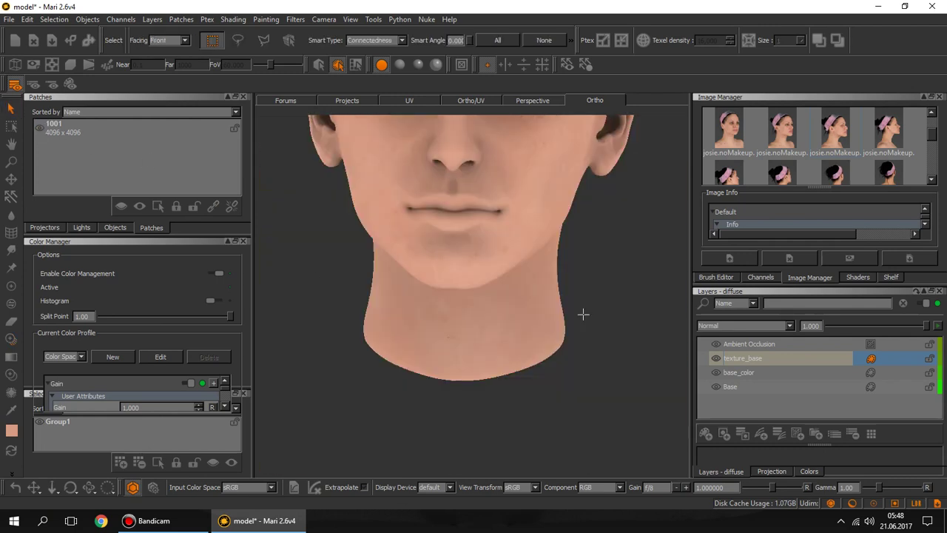
Frame the whole head, orbit around it to inspect the skin texture, and snap back to front view
key(f)
middle_drag(601, 251, 243, 230)
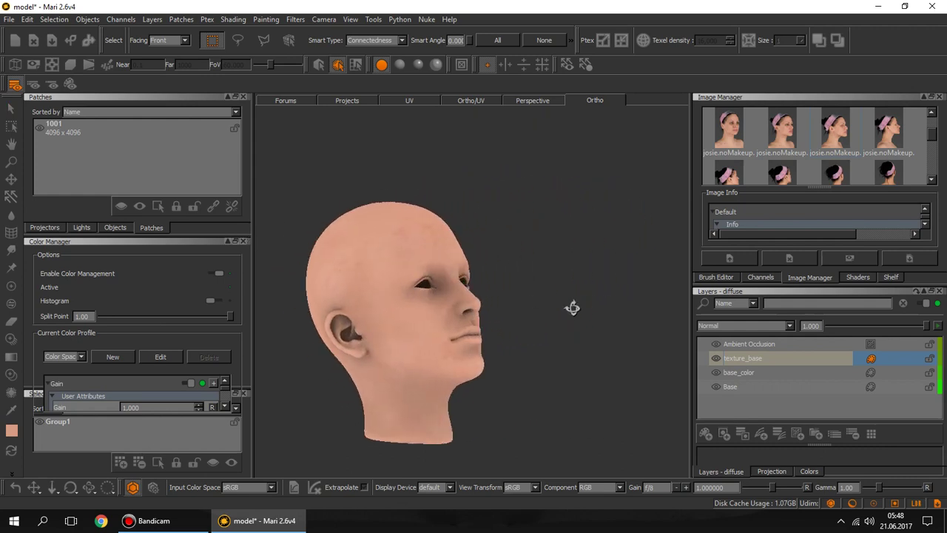
mouse_move(570, 311)
middle_down()
mouse_move(535, 389)
mouse_move(553, 337)
middle_up()
middle_drag(502, 324, 258, 256)
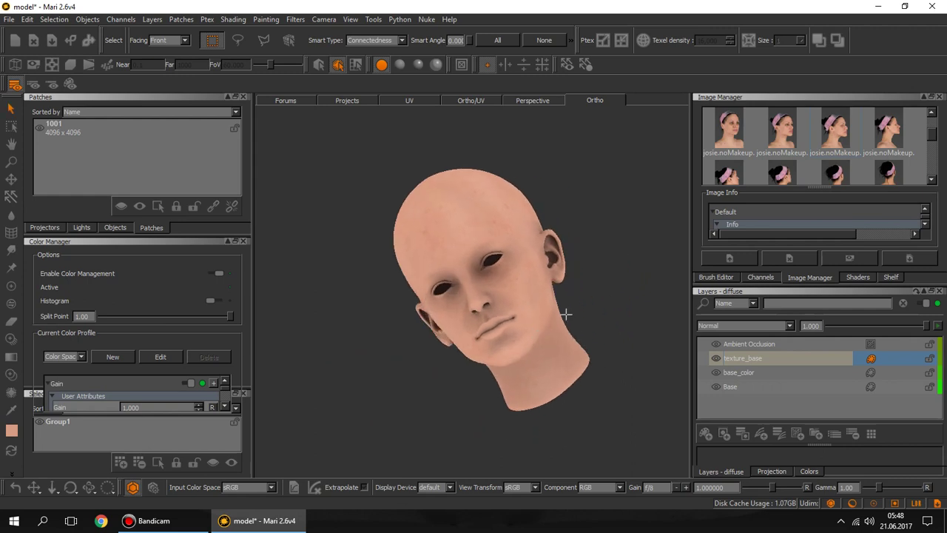
key(h)
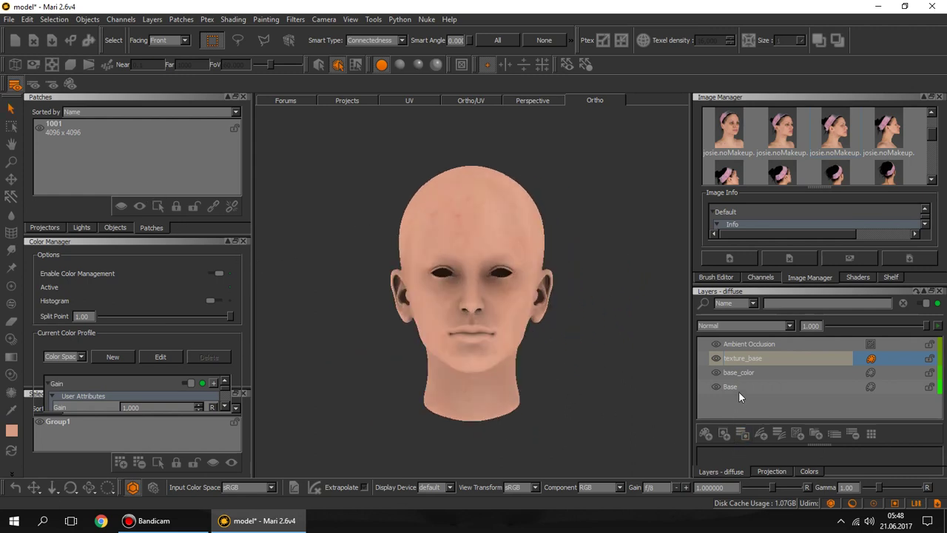
Toggle visibility of texture_base, base_color, Base and Ambient Occlusion layers to inspect the layers beneath
click(739, 376)
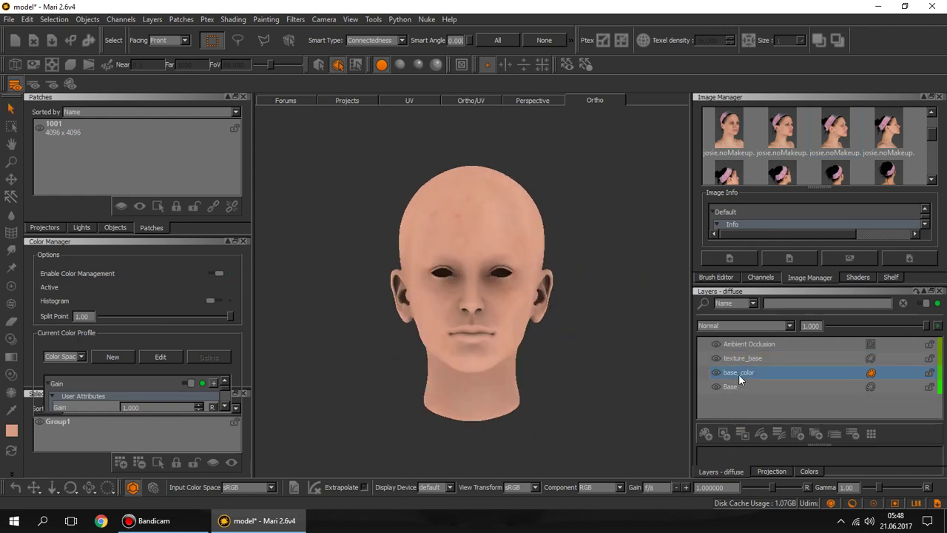
click(716, 358)
click(715, 373)
click(716, 386)
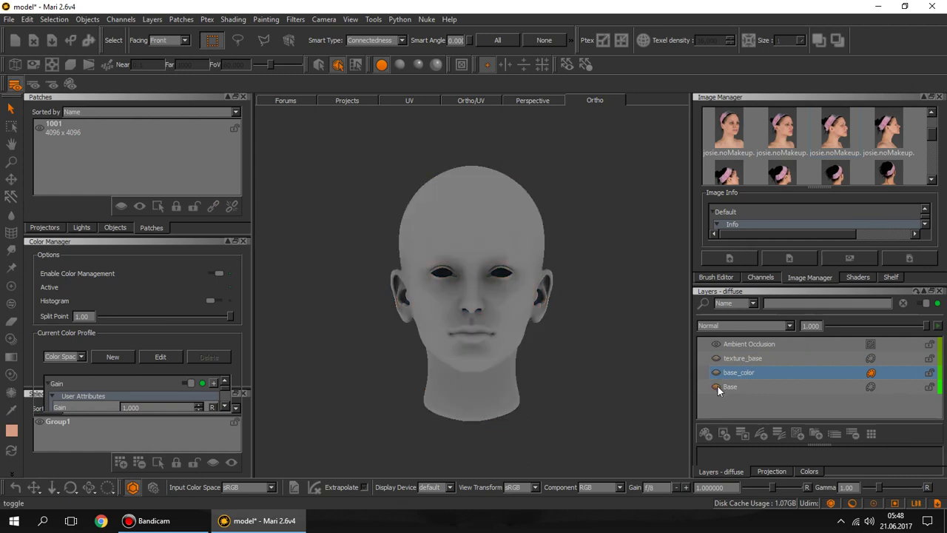
click(716, 386)
click(716, 344)
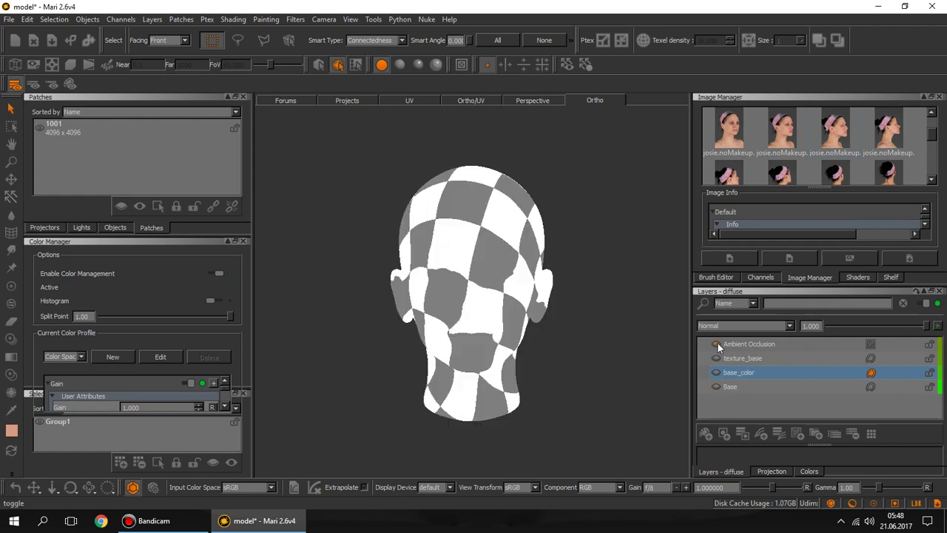
click(716, 344)
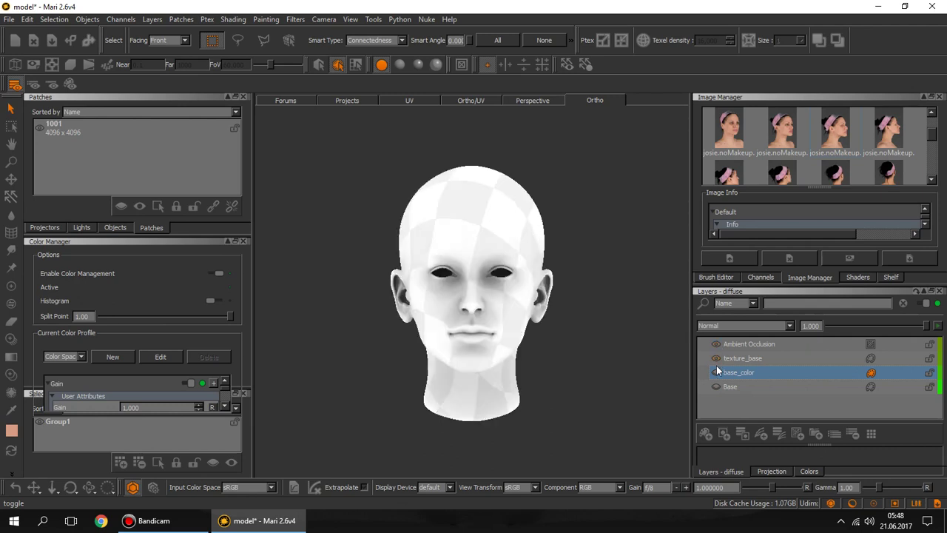
click(716, 372)
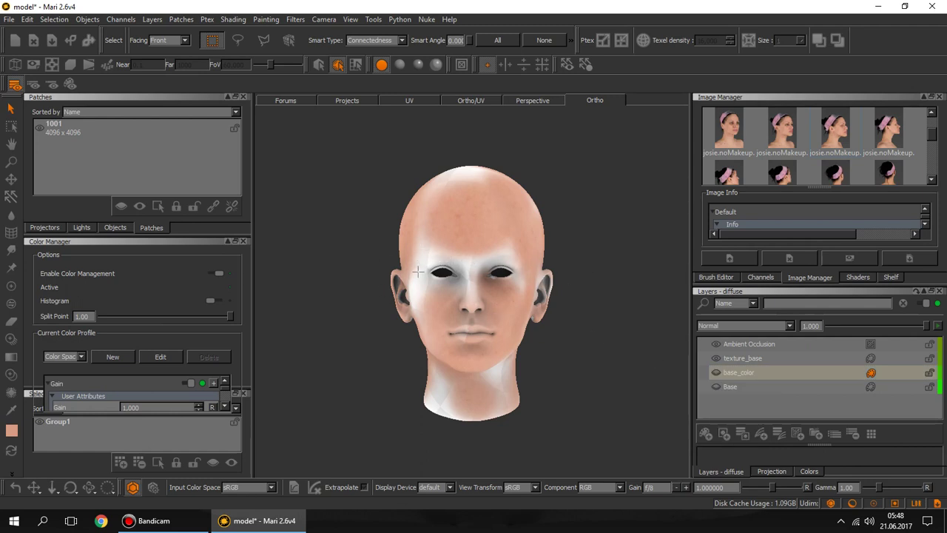
Turn on base_color to fill the white patches with skin tone and add a new empty top layer
middle_drag(602, 245, 592, 237)
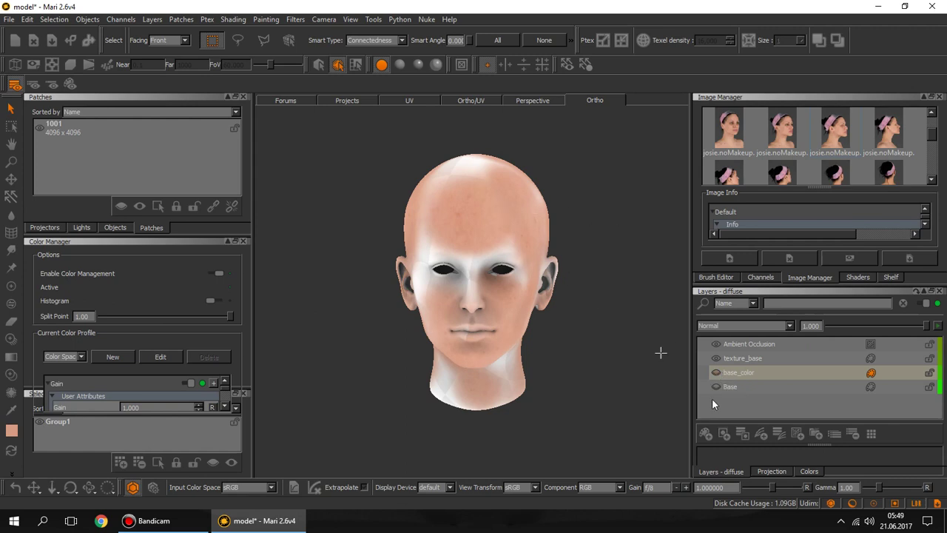
click(720, 372)
click(720, 370)
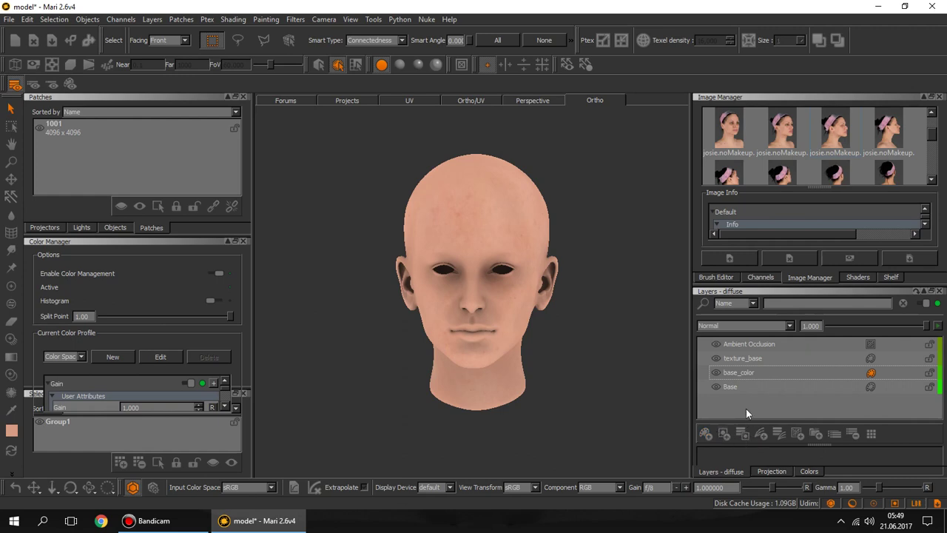
click(707, 428)
text(texture_real)
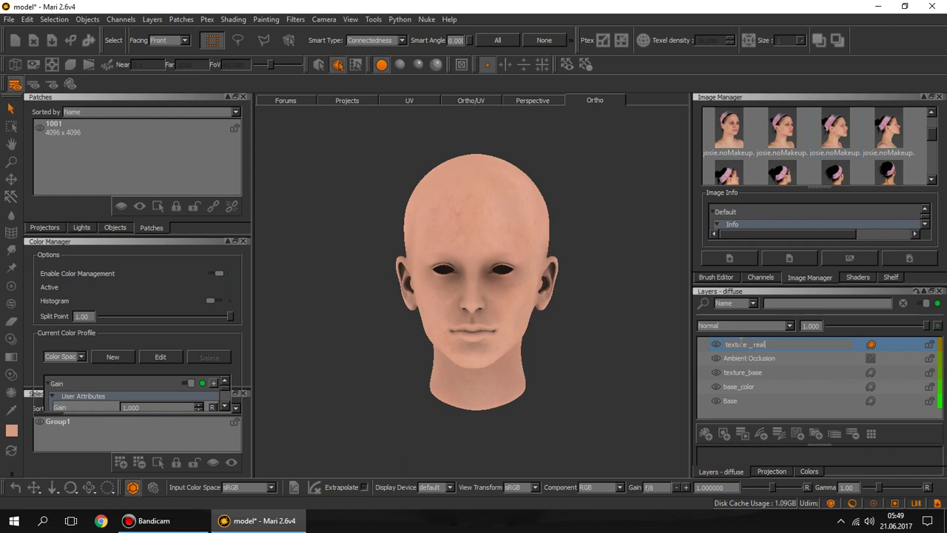
Confirm the new layer's name as texture _real and display the UV layout of patch 1001
click(740, 342)
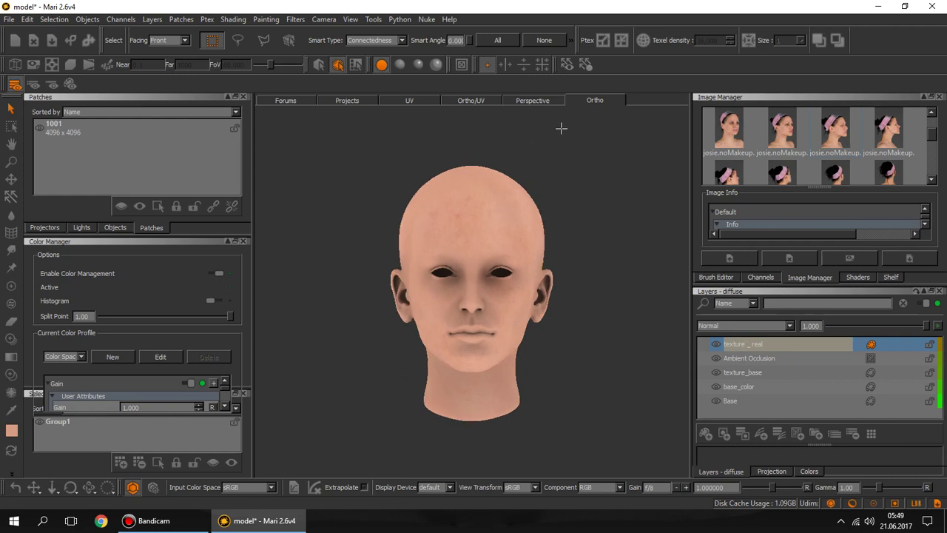
click(407, 100)
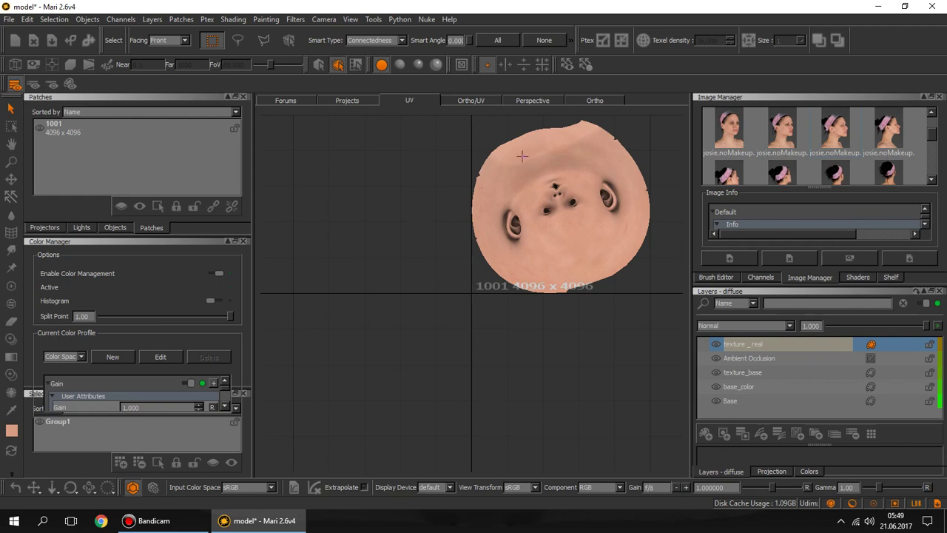
Zoom around the UV view, then return to the head via Perspective and the frontal Ortho view
scroll(566, 284, up, 2)
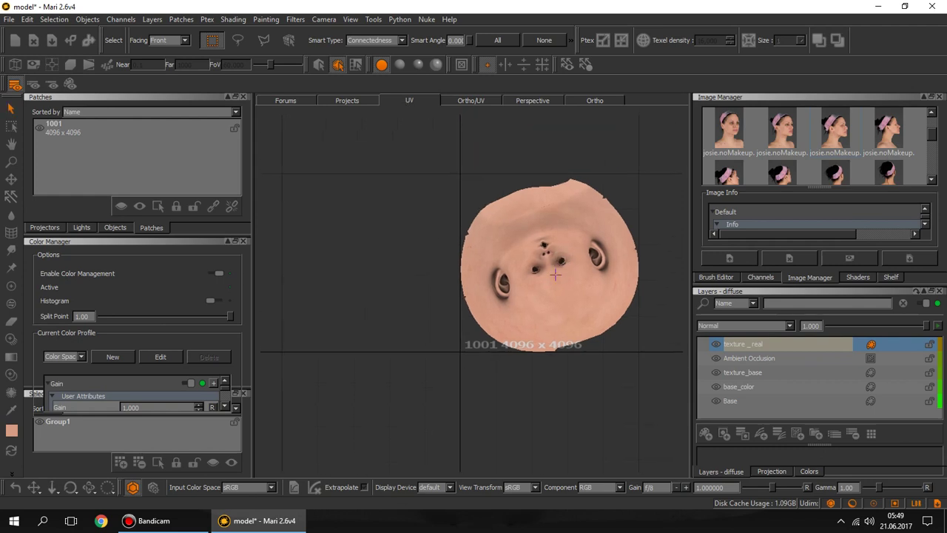
scroll(566, 283, up, 3)
scroll(614, 402, down, 1)
scroll(508, 321, down, 1)
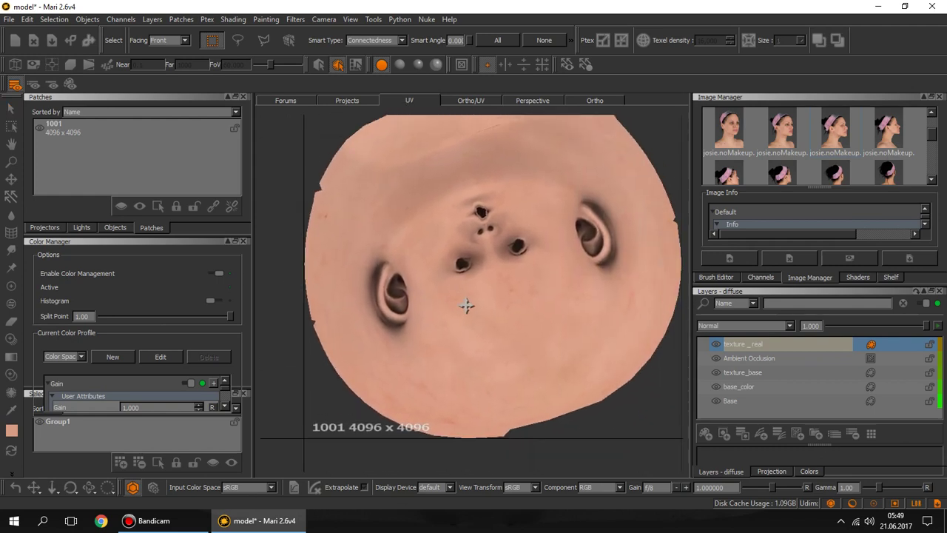
scroll(465, 307, down, 1)
scroll(497, 275, down, 1)
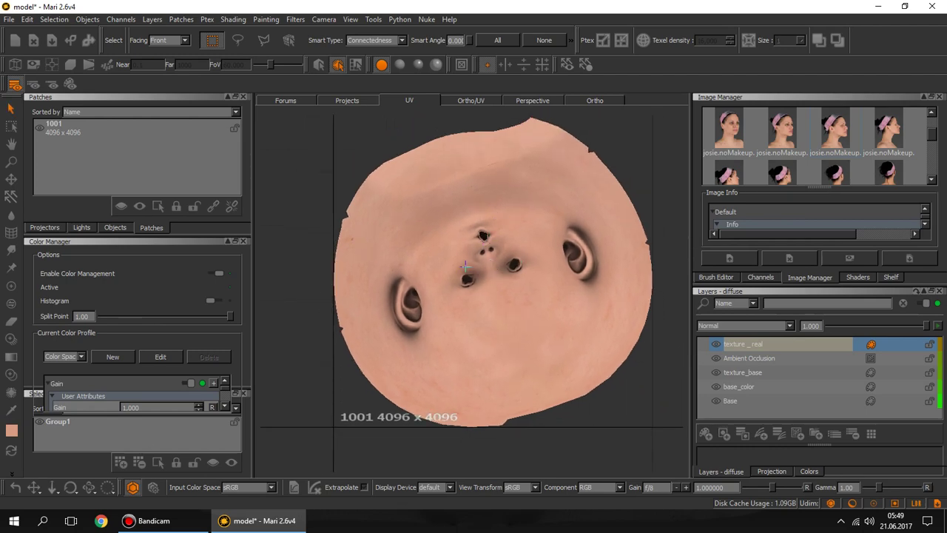
scroll(505, 283, up, 1)
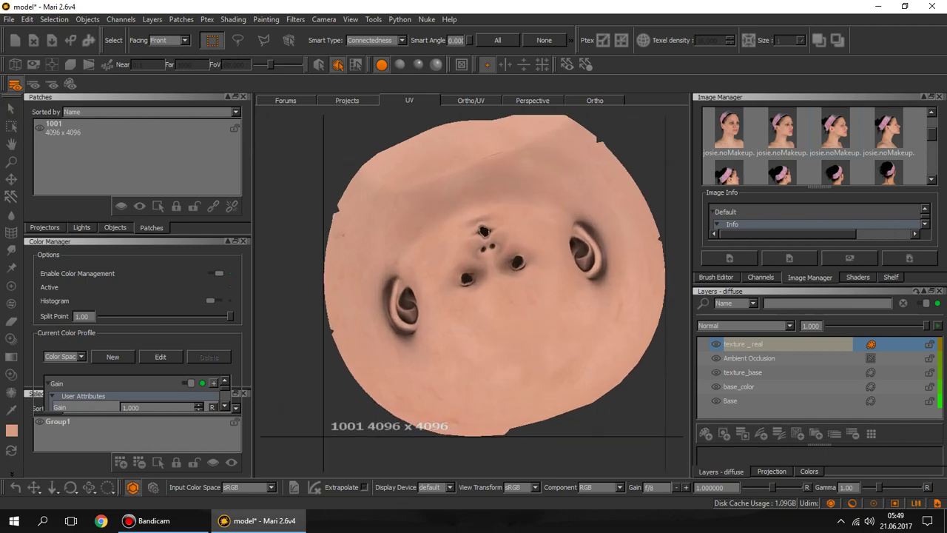
click(543, 100)
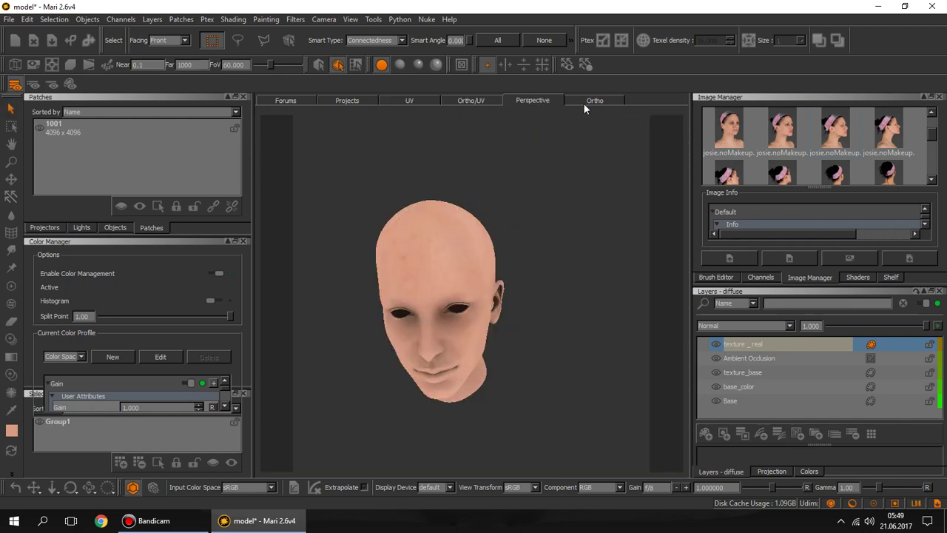
click(589, 100)
Scroll the Image Manager to the front-facing photos and start dragging the front face photo in
scroll(500, 323, up, 2)
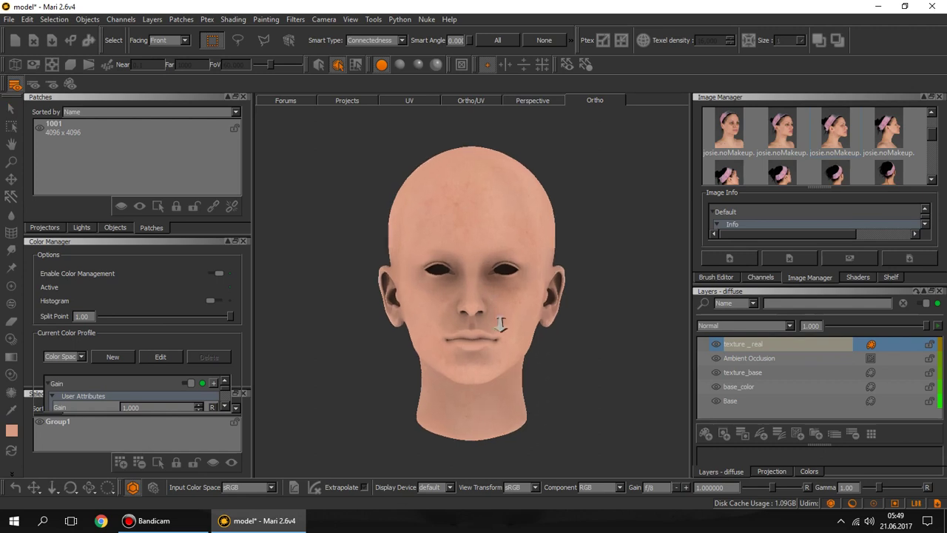
scroll(500, 324, up, 1)
scroll(904, 137, up, 1)
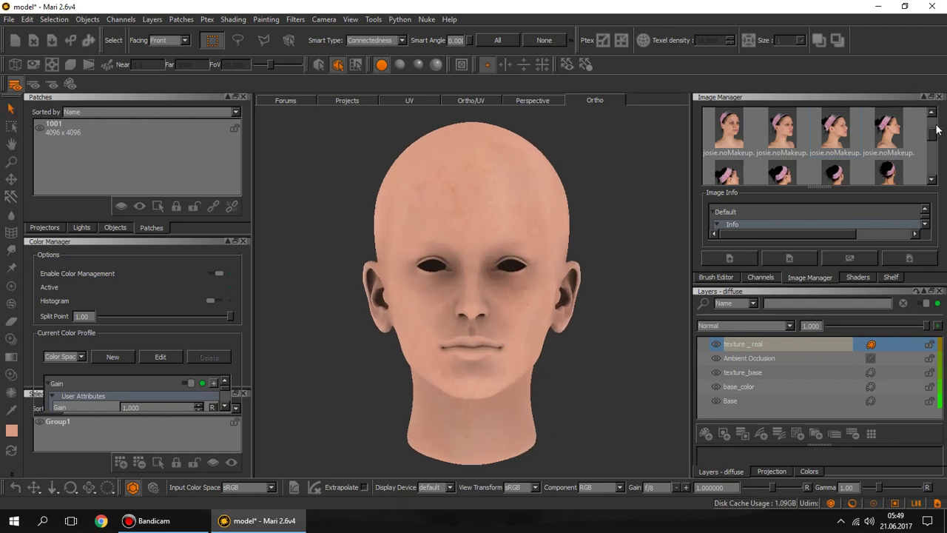
mouse_move(731, 138)
mouse_down()
mouse_move(462, 287)
mouse_move(491, 278)
mouse_up()
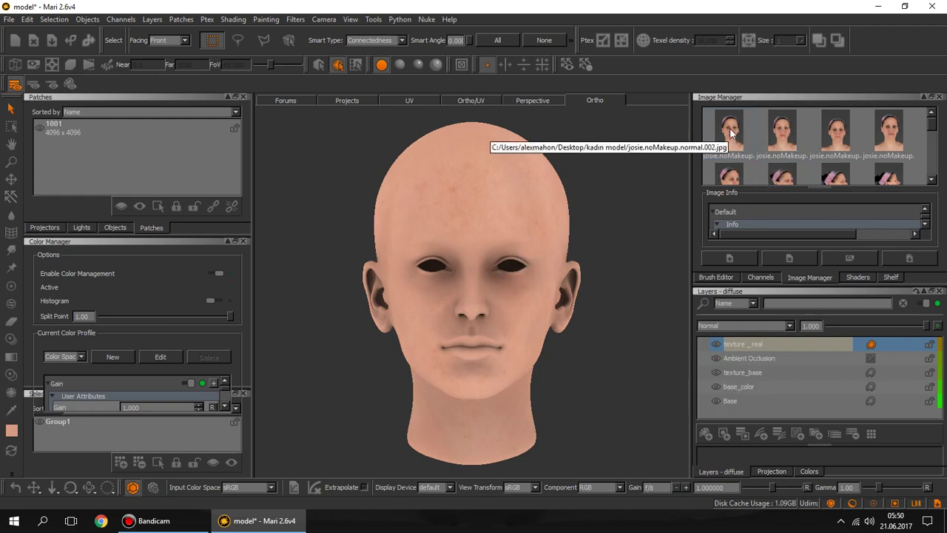
Load the front face photo over the head and paint it onto the cheek, jaw, neck and forehead
mouse_move(729, 136)
mouse_down()
mouse_move(663, 184)
mouse_move(486, 265)
mouse_move(527, 325)
mouse_move(529, 307)
mouse_up()
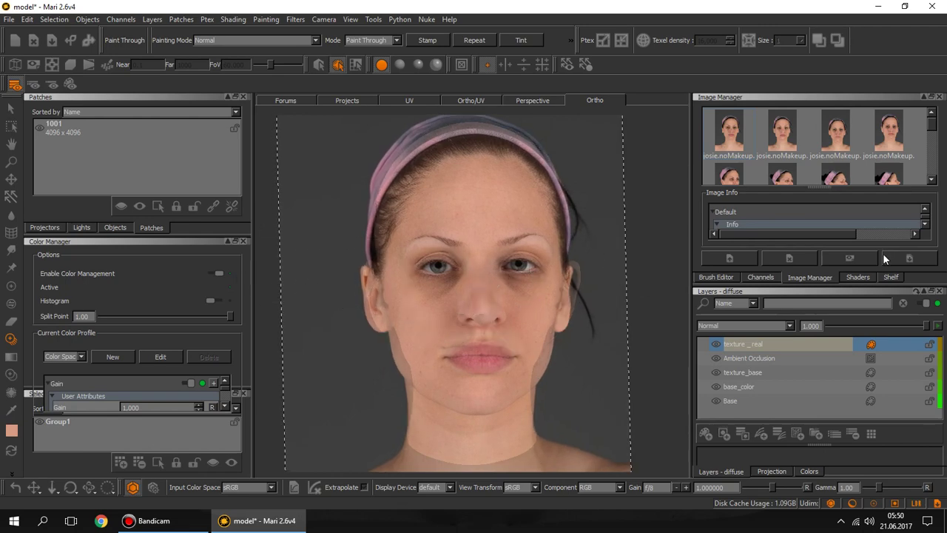
click(891, 278)
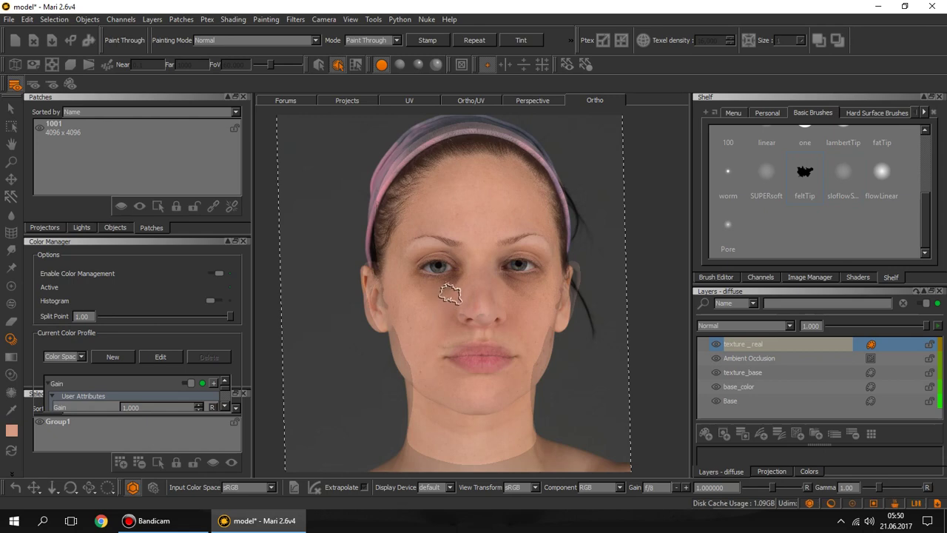
key(BackSpace)
mouse_move(432, 300)
mouse_down()
mouse_move(426, 334)
mouse_move(413, 337)
mouse_move(406, 300)
mouse_move(404, 318)
mouse_move(485, 357)
mouse_move(459, 368)
mouse_move(412, 361)
mouse_move(481, 381)
mouse_move(488, 360)
mouse_move(462, 292)
mouse_move(433, 251)
mouse_move(449, 222)
mouse_move(460, 227)
mouse_move(478, 259)
mouse_move(507, 278)
mouse_move(507, 325)
mouse_move(521, 263)
mouse_move(522, 300)
mouse_move(534, 304)
mouse_move(501, 381)
mouse_move(433, 334)
mouse_move(392, 264)
mouse_move(403, 222)
mouse_move(416, 216)
mouse_move(476, 240)
mouse_up()
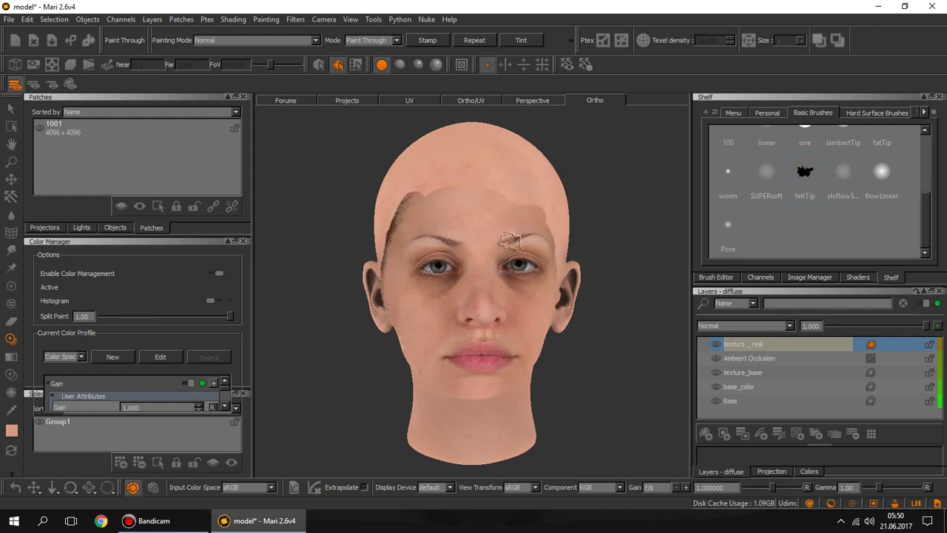
key(ctrl)
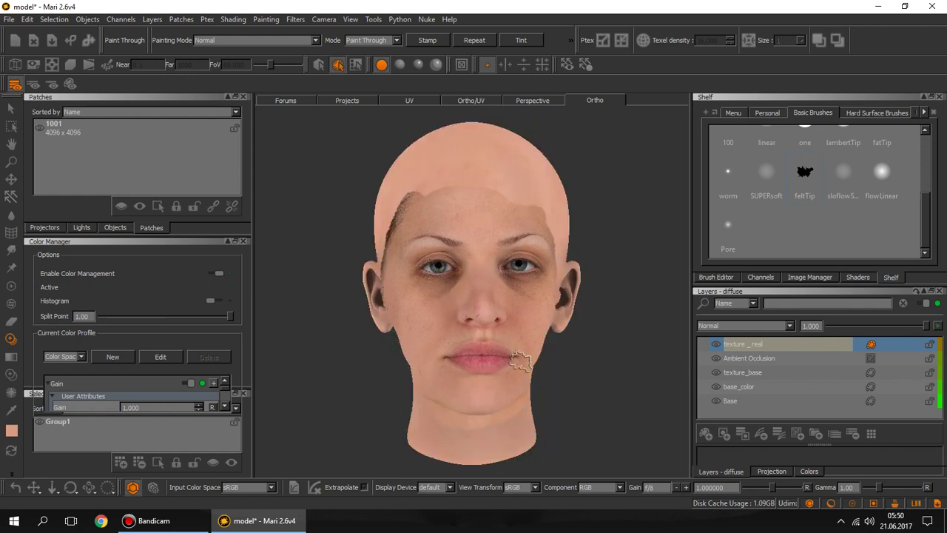
mouse_move(442, 405)
mouse_down()
mouse_move(444, 433)
mouse_move(491, 433)
mouse_move(531, 414)
mouse_move(517, 444)
mouse_up()
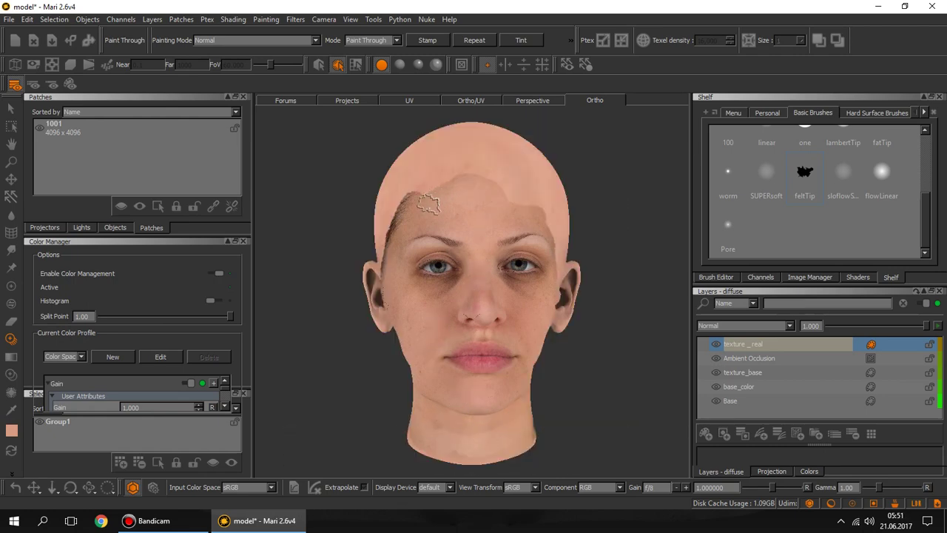
mouse_move(433, 200)
mouse_down()
mouse_move(491, 170)
mouse_move(533, 230)
mouse_move(470, 197)
mouse_move(412, 199)
mouse_move(493, 173)
mouse_move(547, 236)
mouse_move(560, 328)
mouse_up()
key(ctrl)
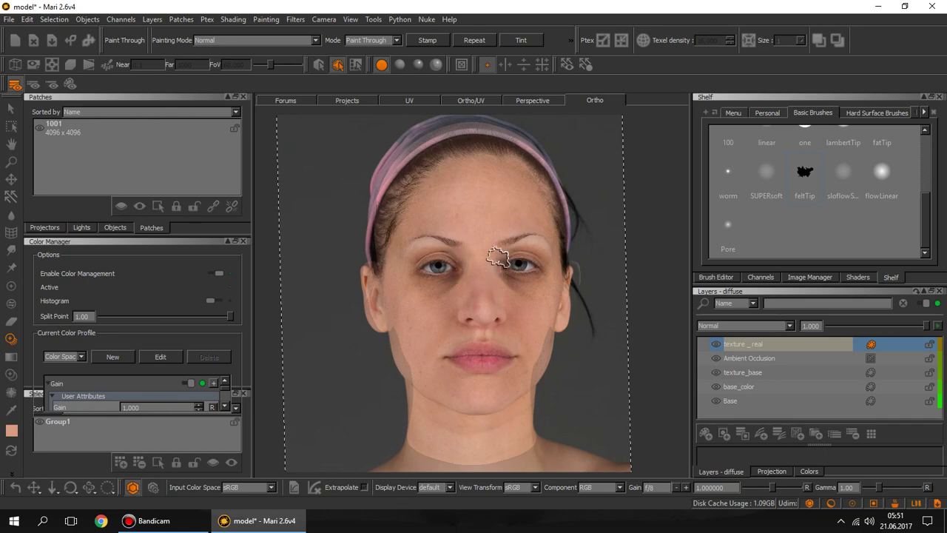
Choose the Spline Warper and draw a warp region framing the face
click(10, 233)
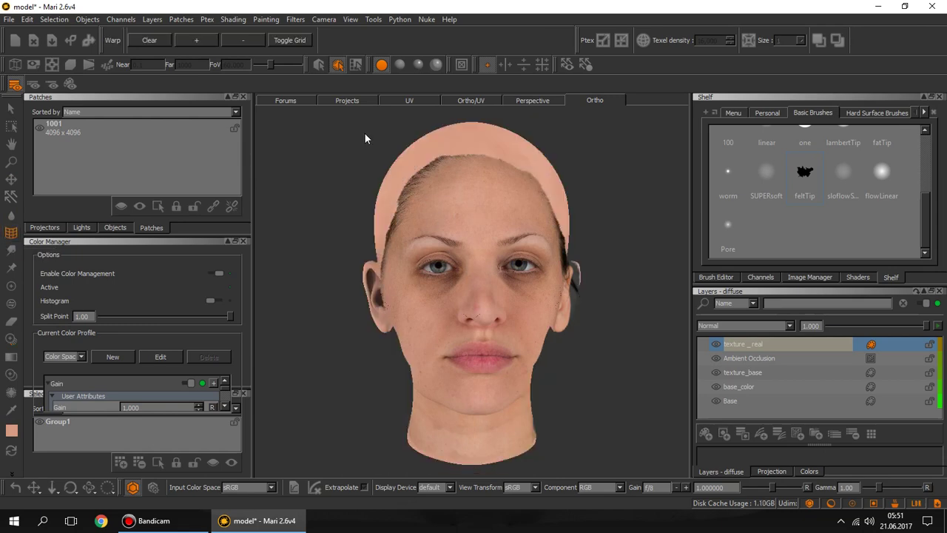
drag(365, 133, 599, 426)
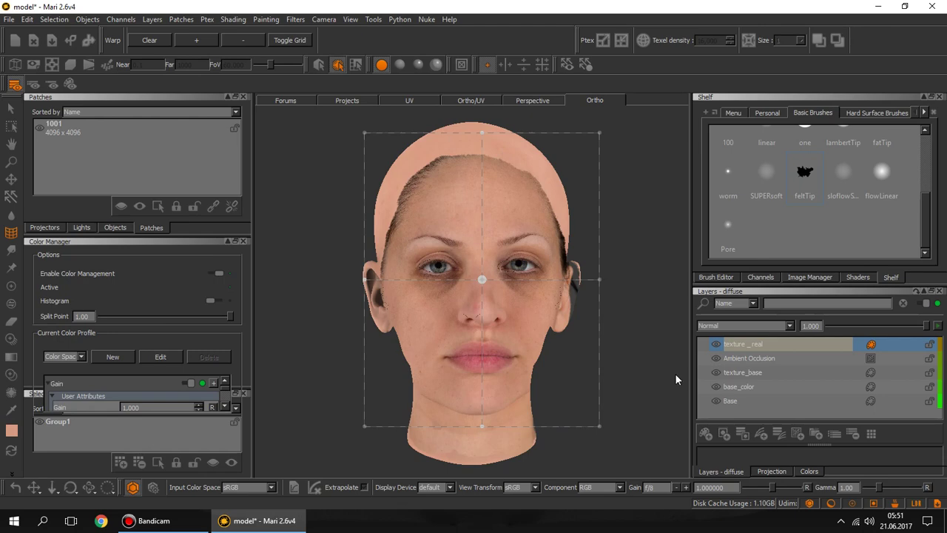
Set the face warp to a 6x6 grid and drag the lip point down to fit the model
key(plus)
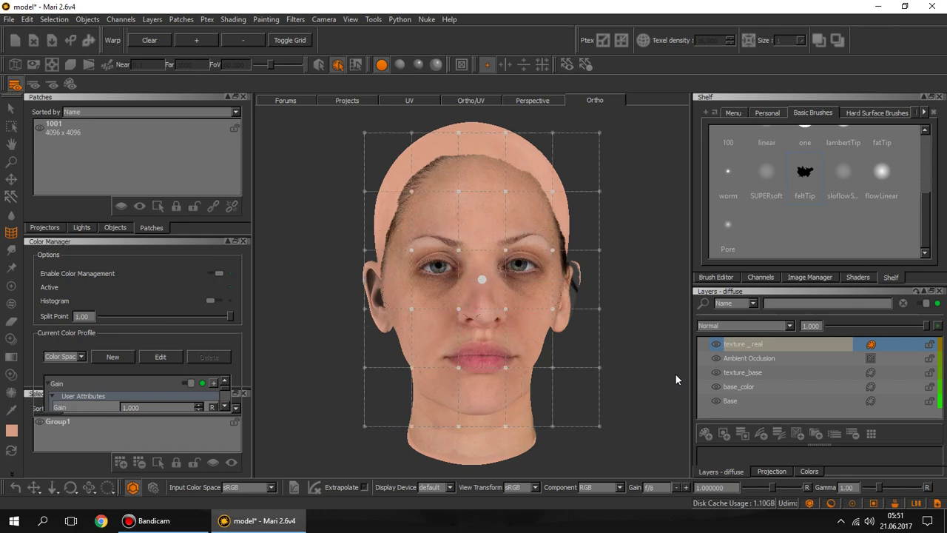
key(minus)
key(plus)
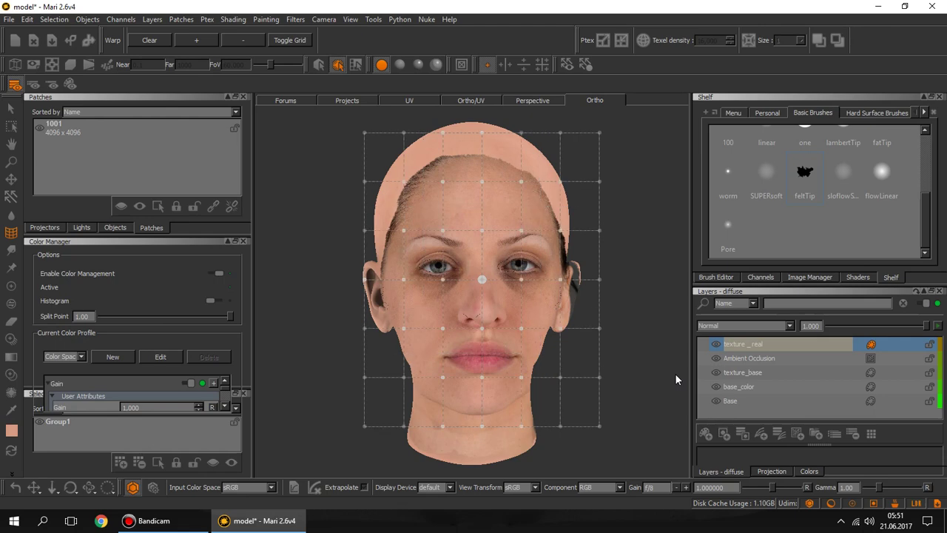
key(minus)
key(plus)
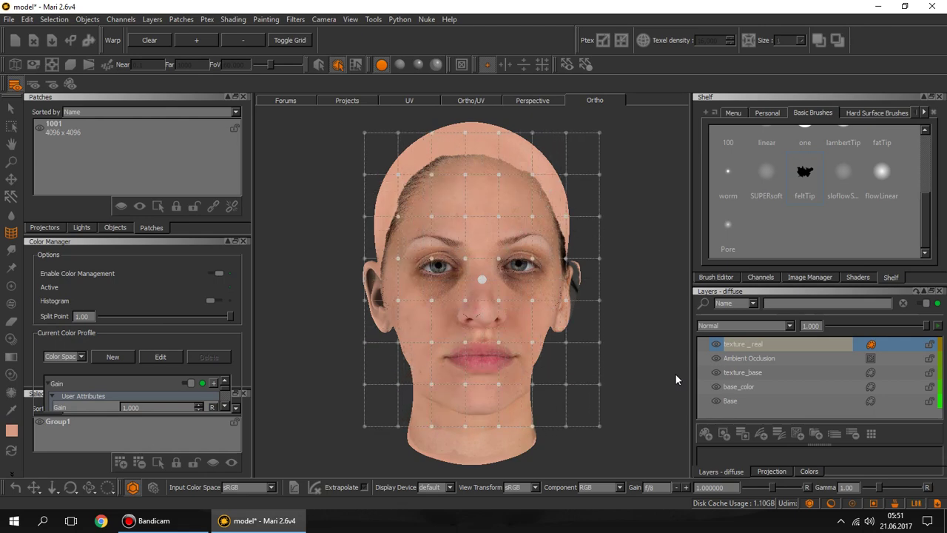
key(minus)
key(minus)
key(minus)
key(minus)
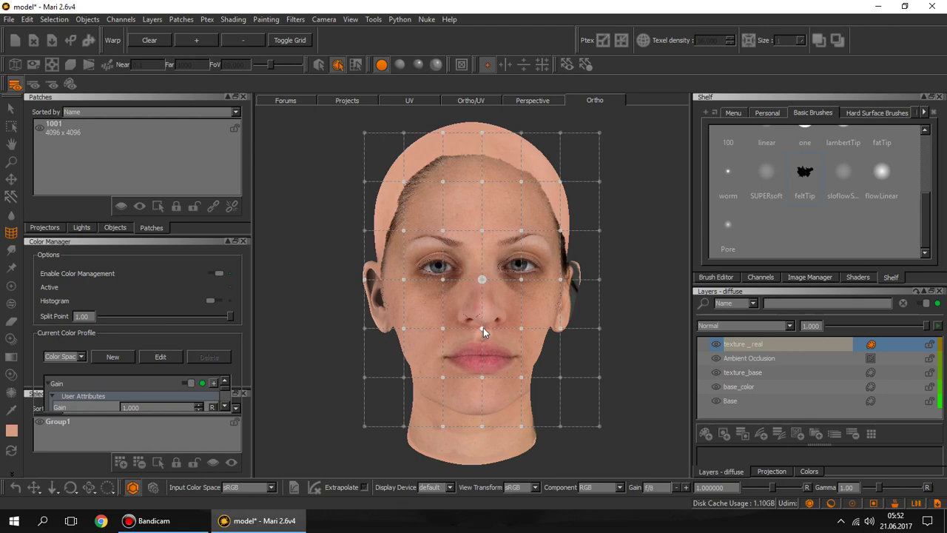
mouse_move(484, 328)
mouse_down()
mouse_move(470, 407)
mouse_move(480, 364)
mouse_up()
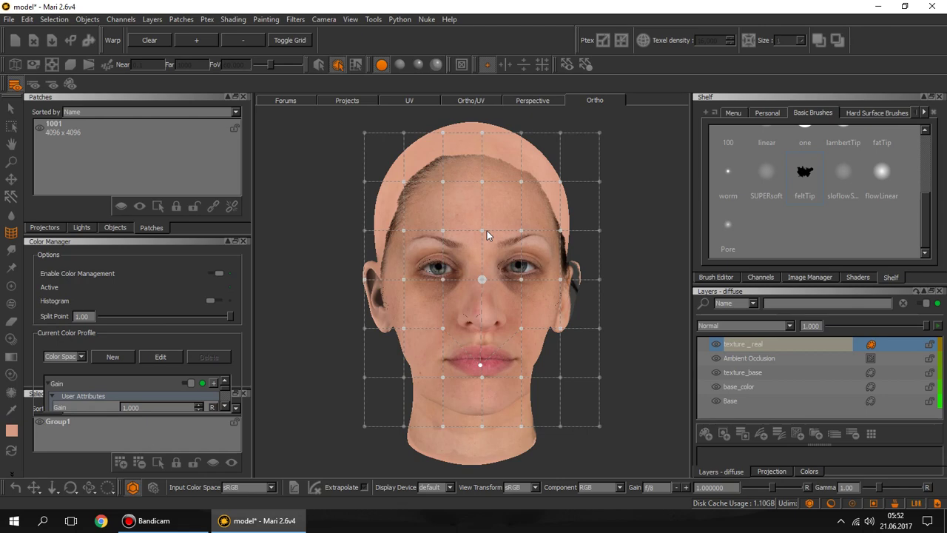
Warp the forehead and brows up and outward, and stretch the texture over both ears and temples
drag(479, 230, 482, 212)
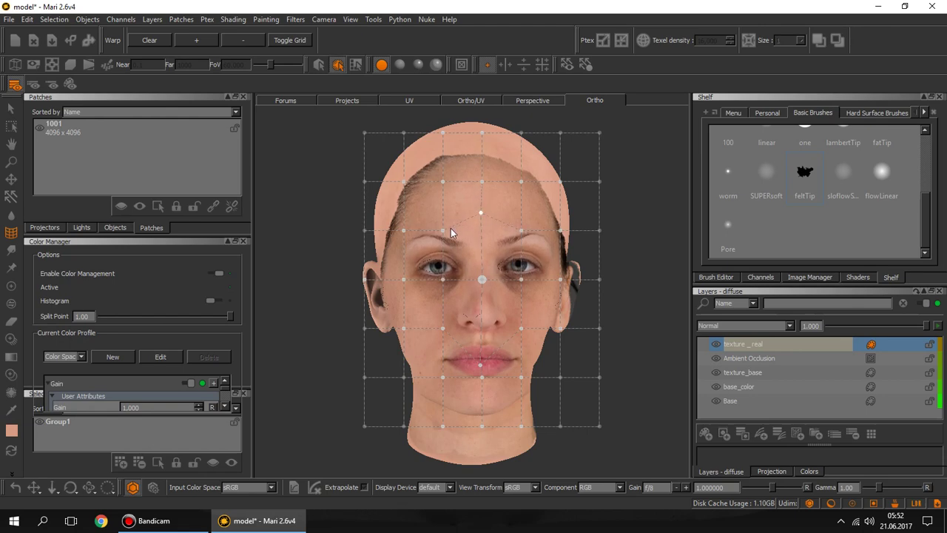
drag(403, 181, 420, 198)
drag(401, 231, 371, 210)
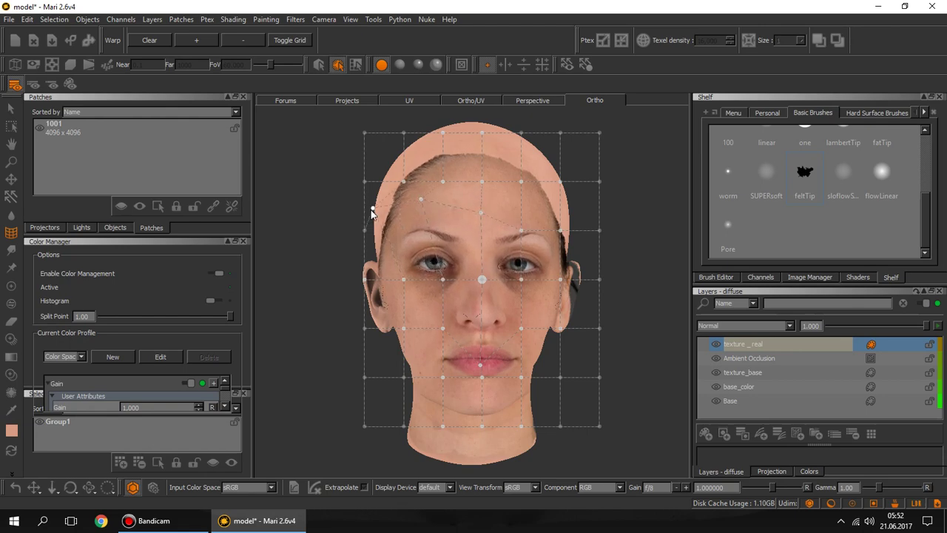
mouse_move(520, 230)
mouse_down()
mouse_move(528, 216)
mouse_move(569, 223)
mouse_up()
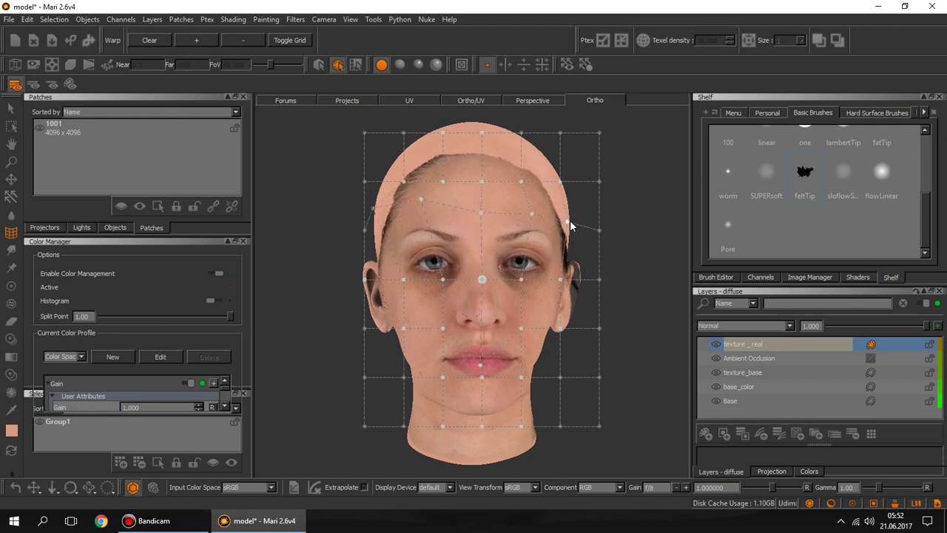
drag(599, 281, 657, 279)
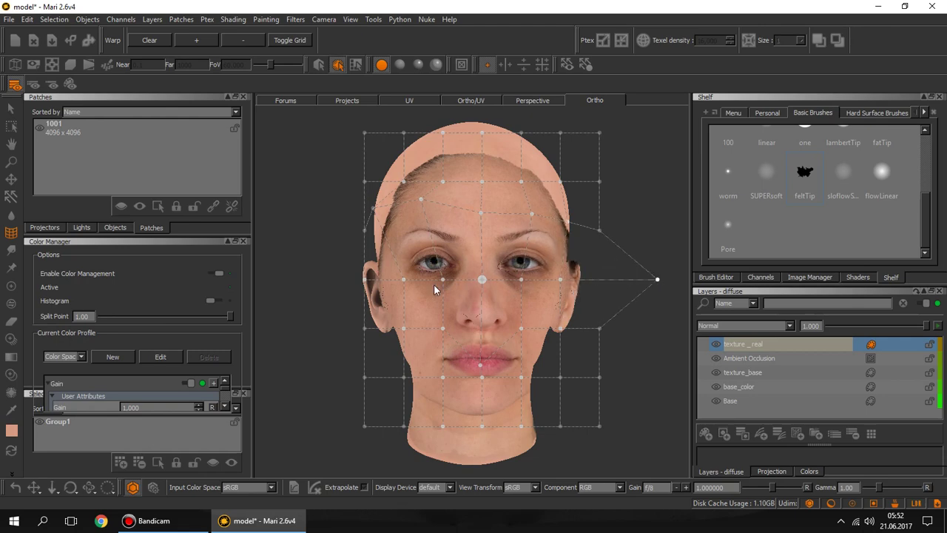
drag(364, 279, 328, 279)
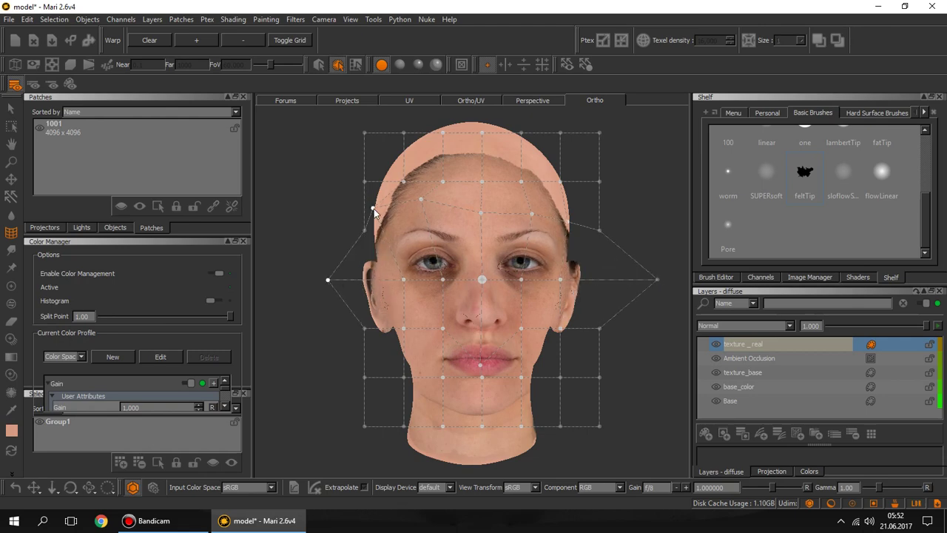
drag(364, 181, 344, 194)
drag(403, 183, 381, 160)
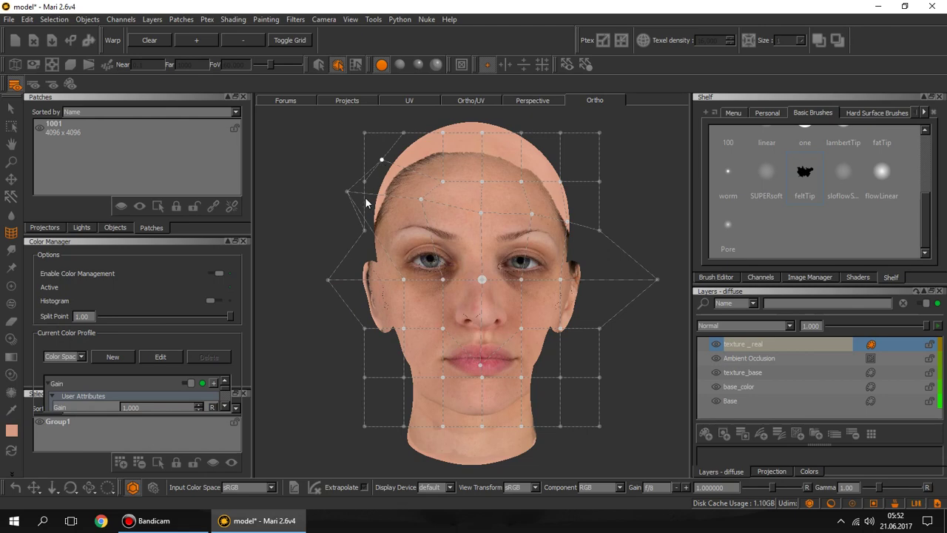
Push the hairline and scalp texture up over the top of the head and both temples
drag(441, 180, 438, 169)
drag(442, 134, 441, 109)
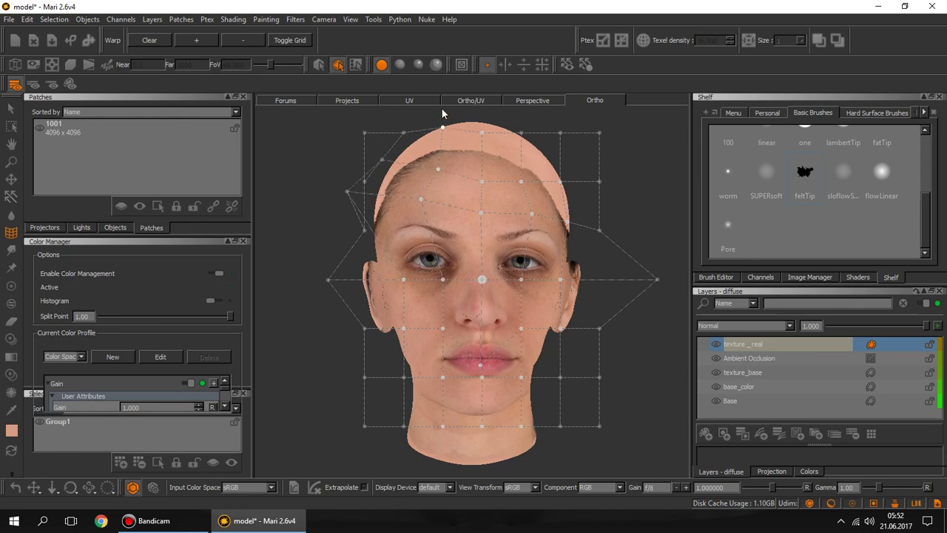
drag(481, 133, 494, 85)
drag(520, 133, 565, 49)
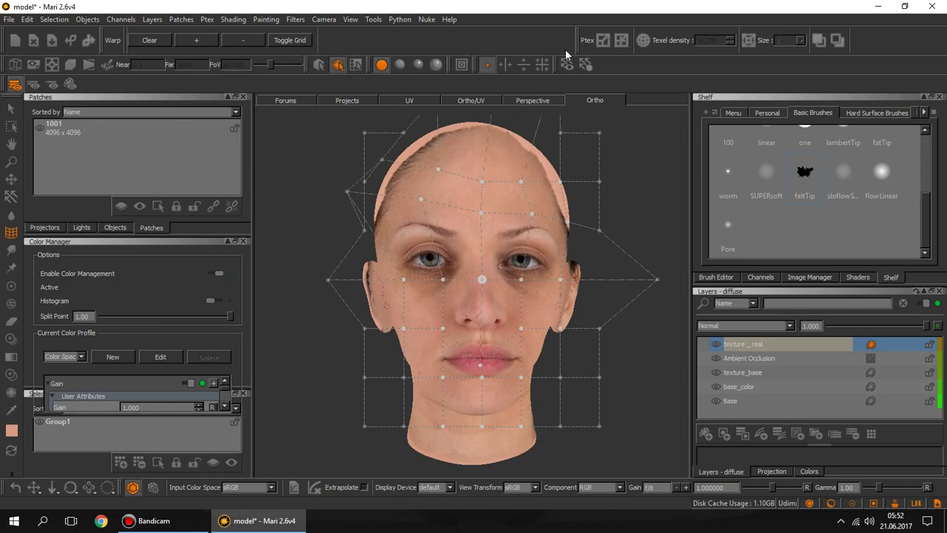
drag(560, 133, 599, 118)
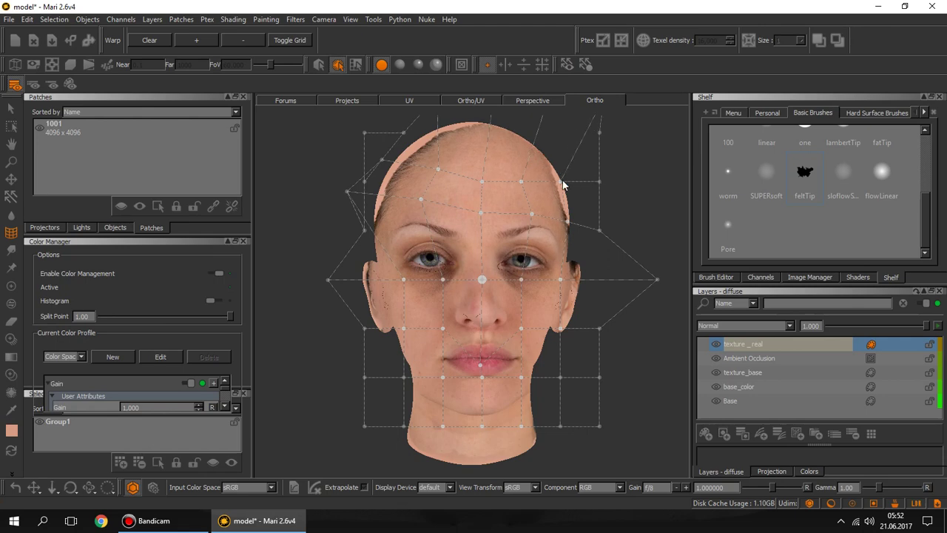
drag(560, 181, 622, 176)
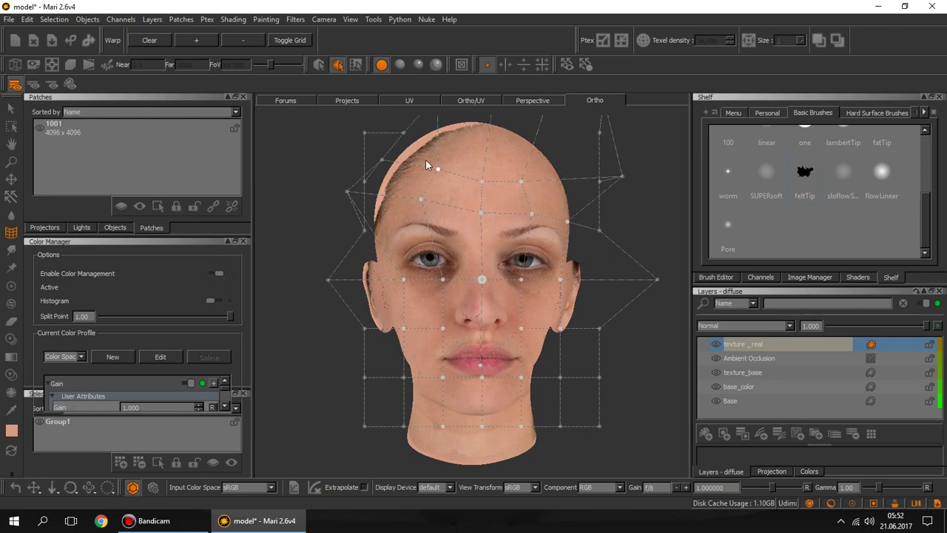
drag(438, 169, 387, 138)
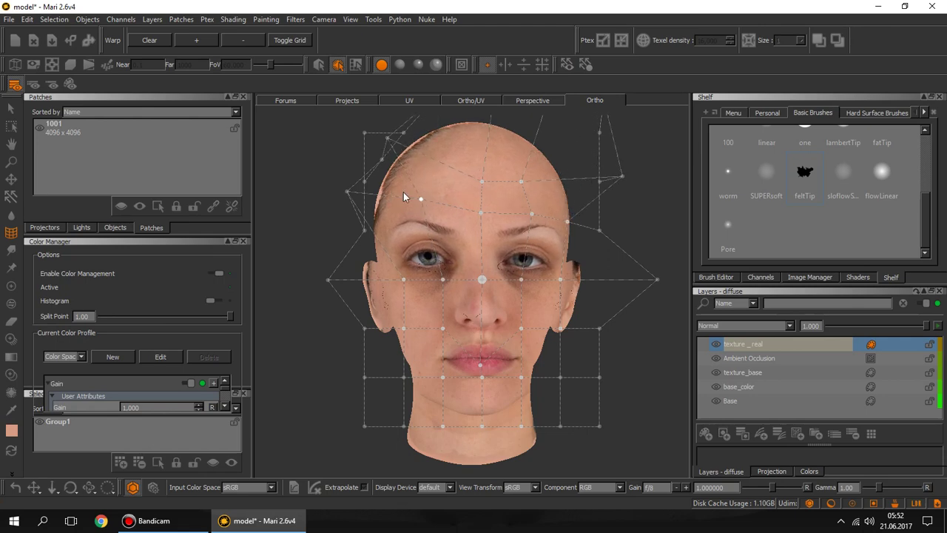
drag(403, 196, 368, 184)
mouse_move(483, 182)
mouse_down()
mouse_move(461, 163)
mouse_move(474, 156)
mouse_up()
mouse_move(482, 212)
mouse_down()
mouse_move(479, 198)
mouse_move(521, 157)
mouse_up()
drag(531, 214, 537, 192)
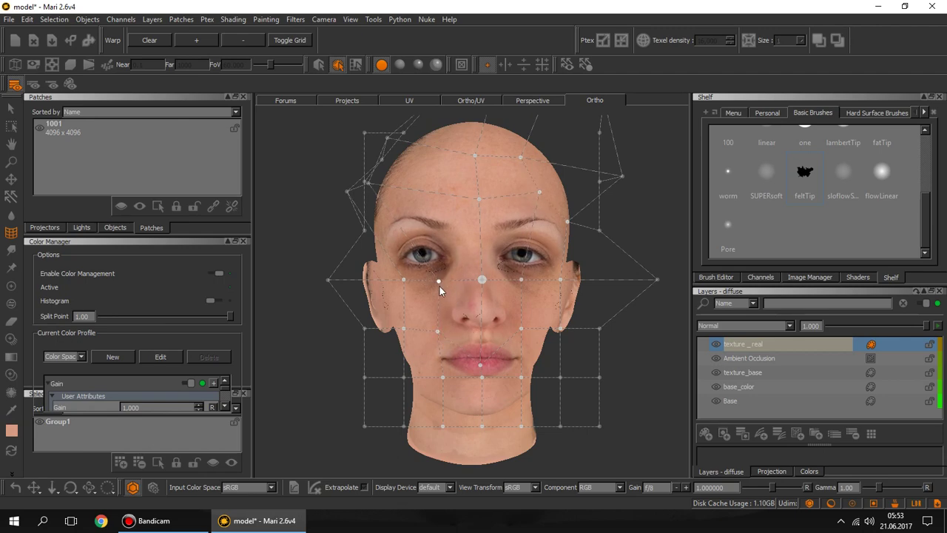
Realign the texture around the left eye, along the jawline and onto the lips
drag(439, 287, 392, 293)
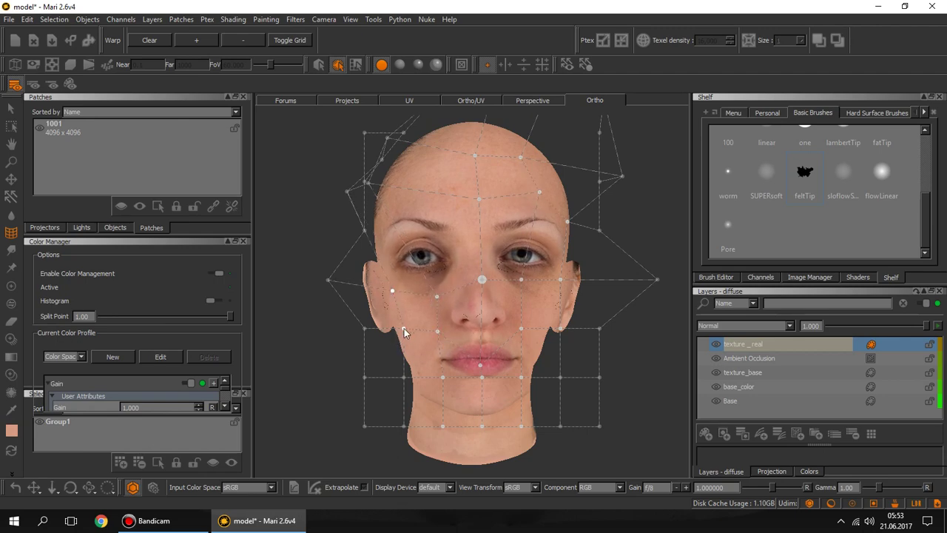
drag(403, 330, 396, 336)
drag(480, 365, 481, 353)
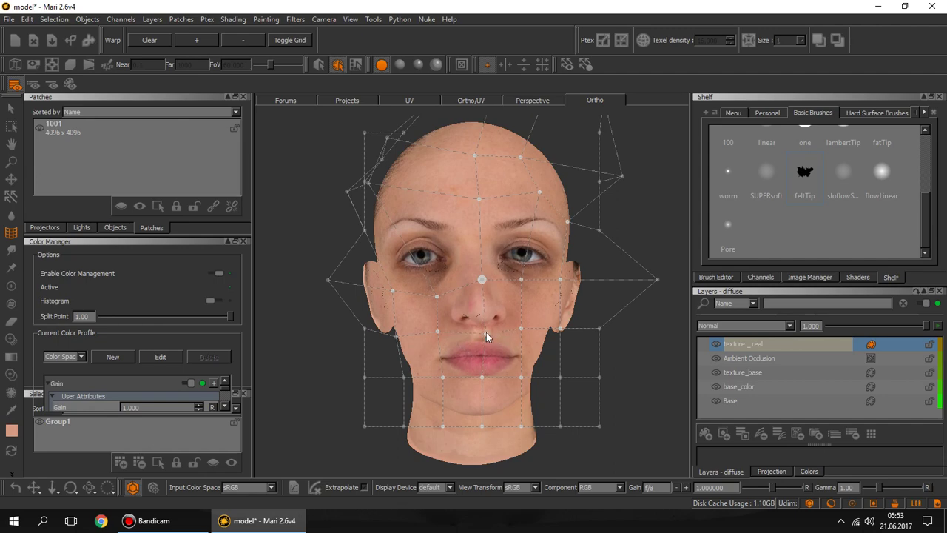
Exit the warp cage, then orbit and zoom the head to inspect the painted face photo
click(11, 108)
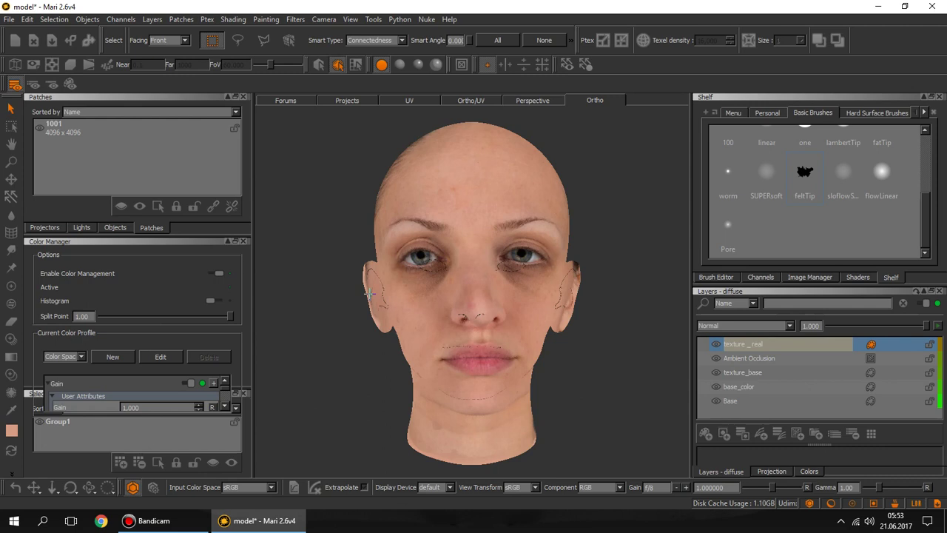
mouse_move(325, 241)
middle_down()
mouse_move(413, 236)
mouse_move(465, 268)
middle_up()
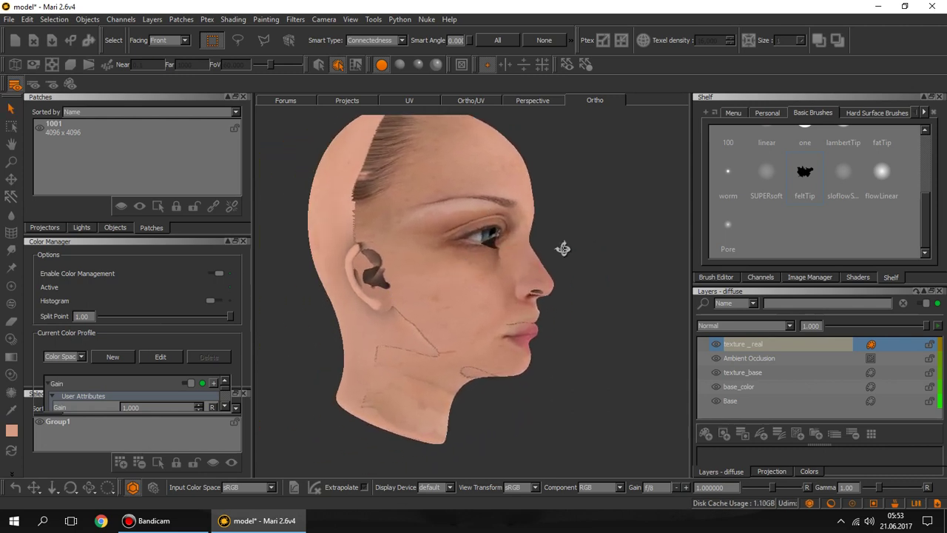
mouse_move(562, 247)
middle_down()
mouse_move(454, 237)
mouse_move(449, 282)
mouse_move(433, 296)
mouse_move(423, 275)
mouse_move(408, 292)
mouse_move(420, 277)
mouse_move(419, 327)
mouse_move(449, 387)
middle_up()
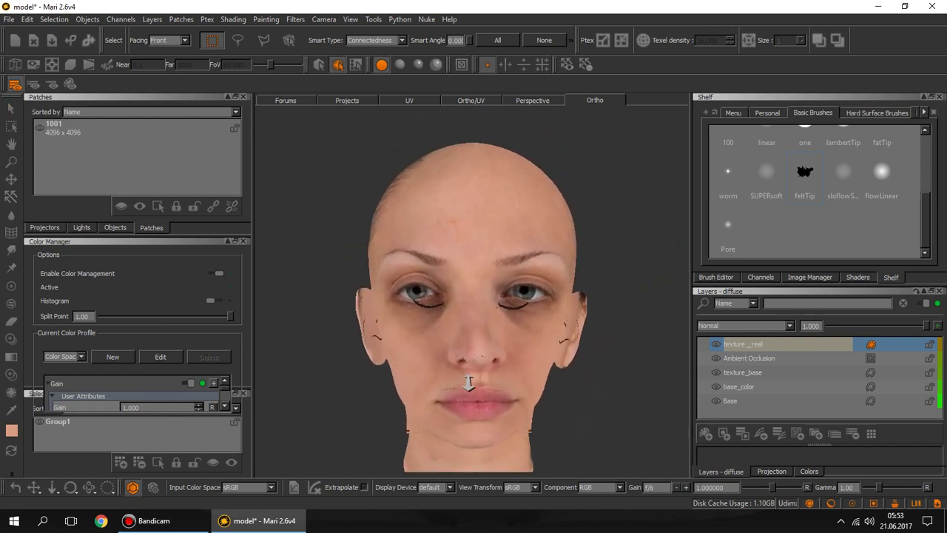
scroll(466, 358, up, 3)
scroll(466, 359, down, 1)
scroll(508, 355, down, 2)
scroll(481, 296, down, 2)
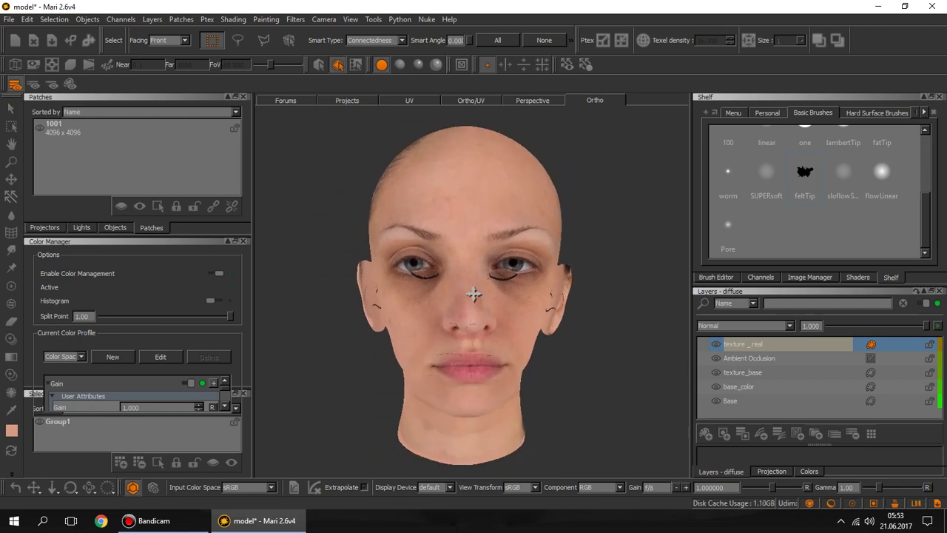
Overlay a reference photo from the thumbnails and rotate the head to align under it
click(794, 278)
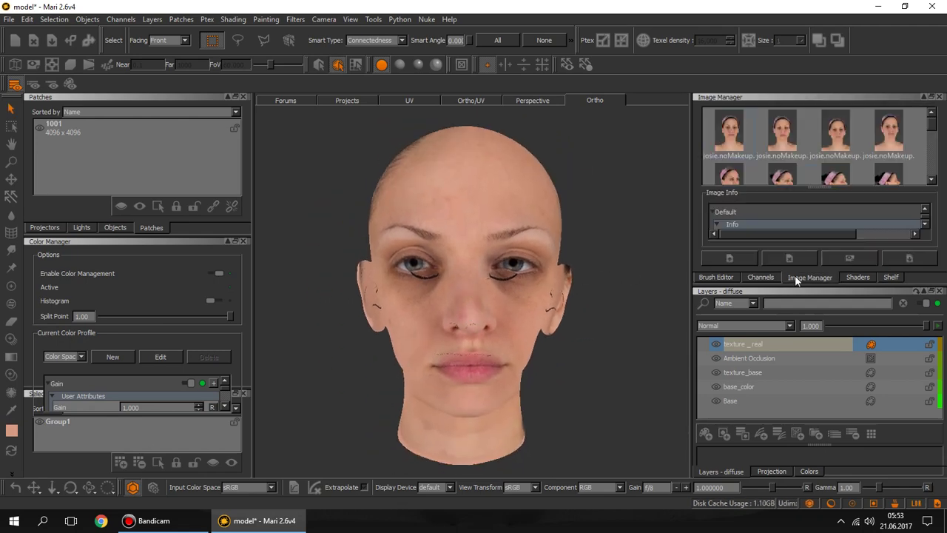
drag(779, 135, 460, 311)
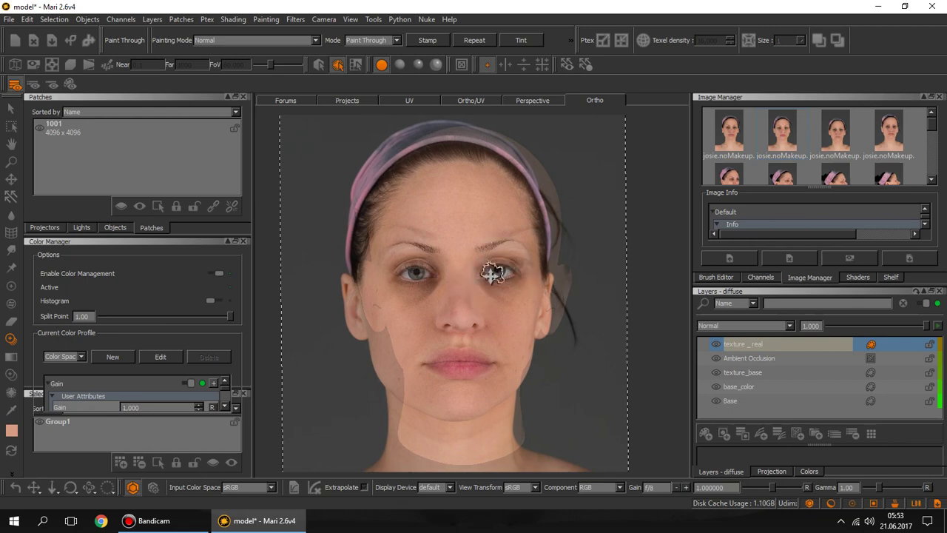
mouse_move(450, 302)
alt+mouse_down()
mouse_move(486, 270)
mouse_move(478, 289)
mouse_move(531, 325)
alt+mouse_up()
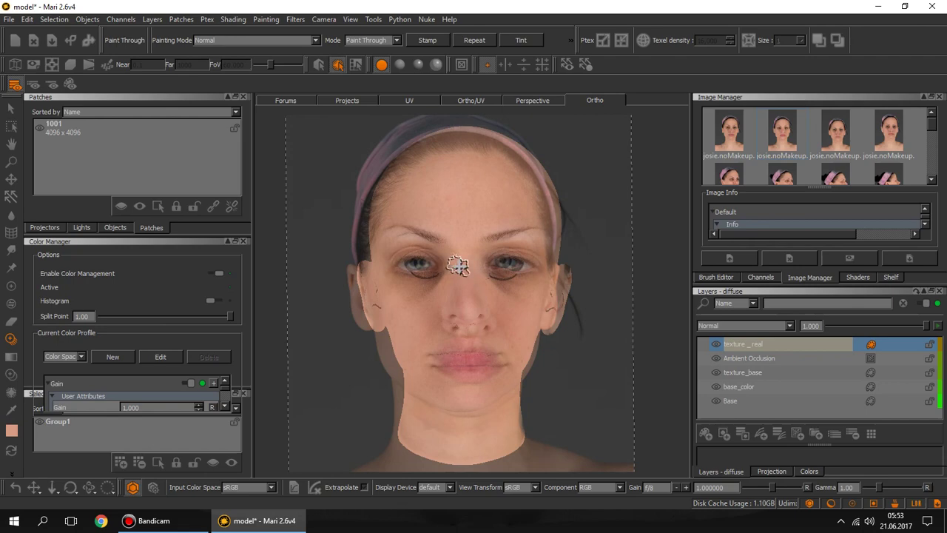
mouse_move(461, 265)
alt+mouse_down()
mouse_move(454, 250)
mouse_move(455, 269)
mouse_move(490, 271)
mouse_move(481, 278)
mouse_move(513, 269)
mouse_move(508, 275)
alt+mouse_up()
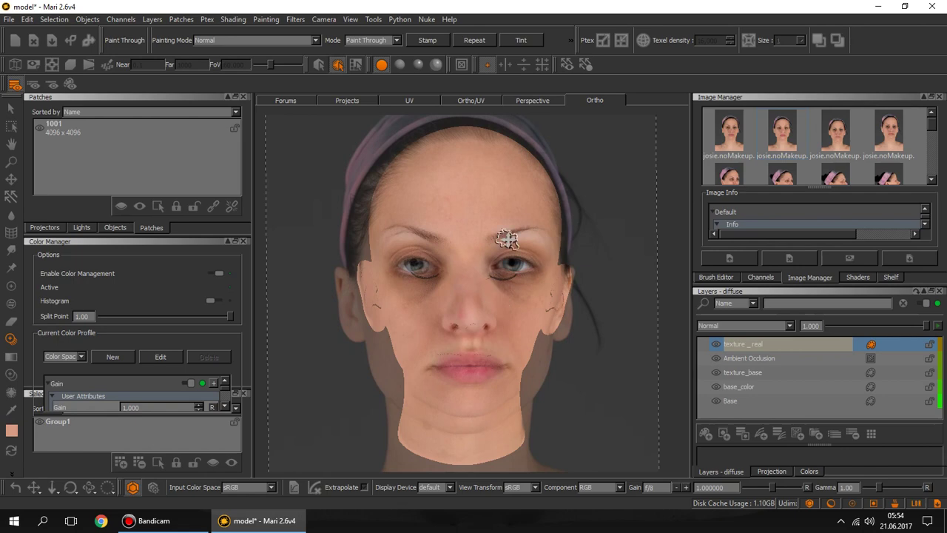
Slide the overlay aside, turn on color management, then bring it back and line up features
drag(508, 296, 307, 290)
click(217, 271)
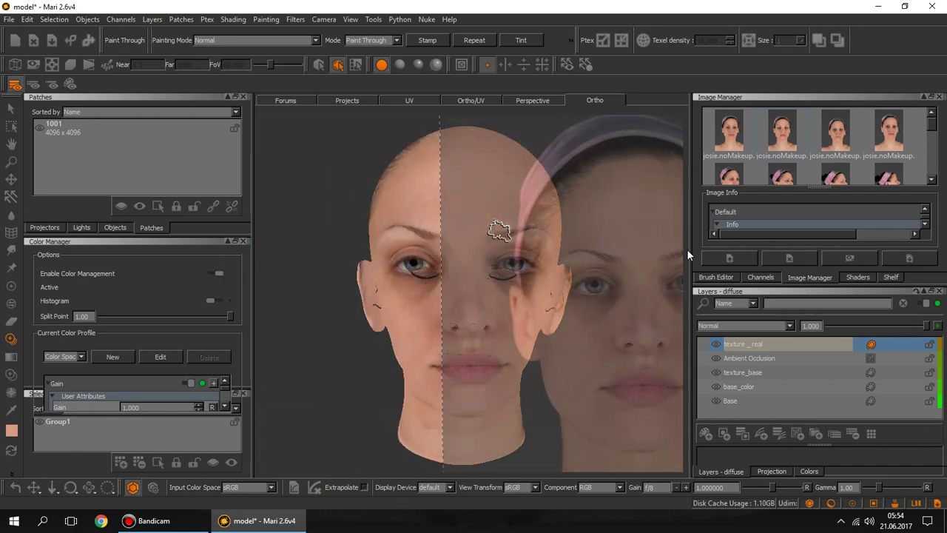
drag(554, 222, 497, 230)
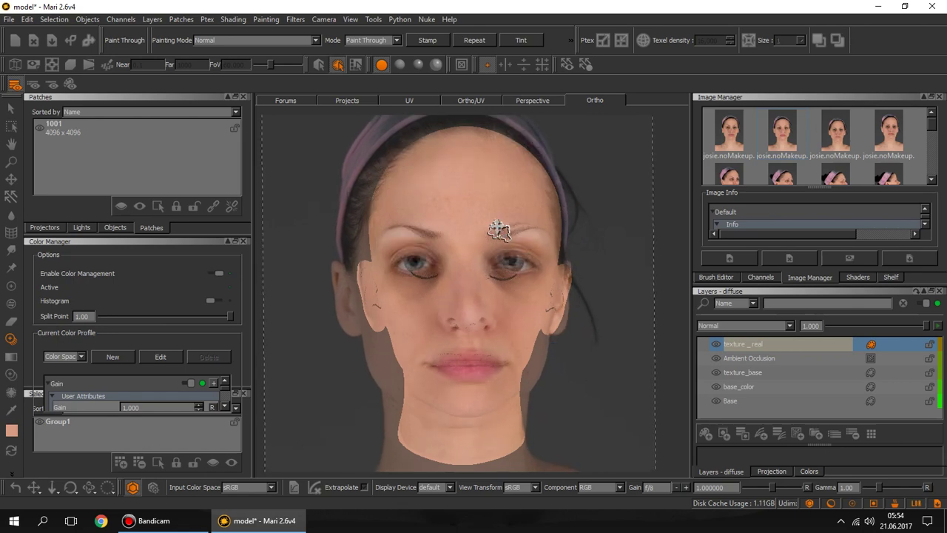
mouse_move(499, 231)
mouse_down()
mouse_move(460, 247)
mouse_move(628, 212)
mouse_move(594, 227)
mouse_move(499, 231)
mouse_move(529, 218)
mouse_move(479, 219)
mouse_move(638, 258)
mouse_move(501, 228)
mouse_up()
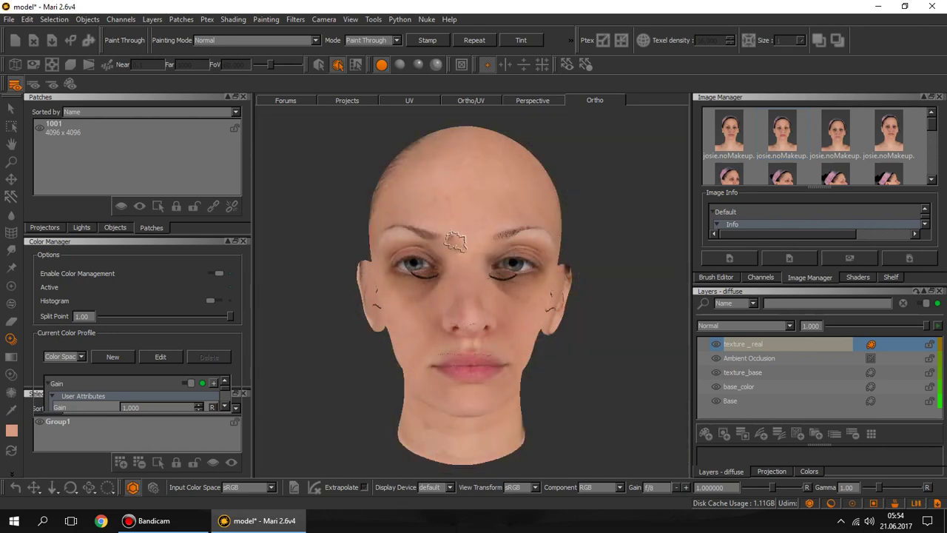
Hide the photo overlay and orbit and zoom around the head to check the profile
click(13, 111)
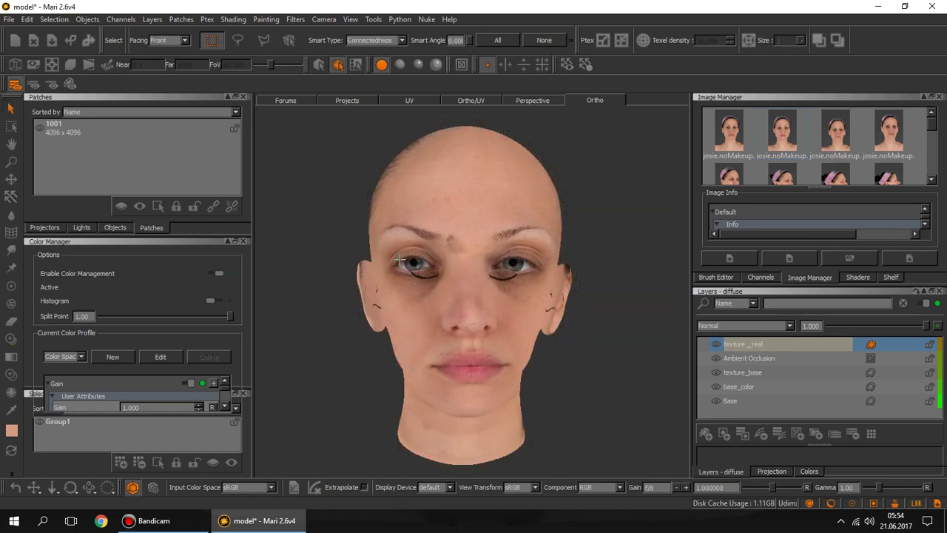
middle_drag(383, 230, 438, 231)
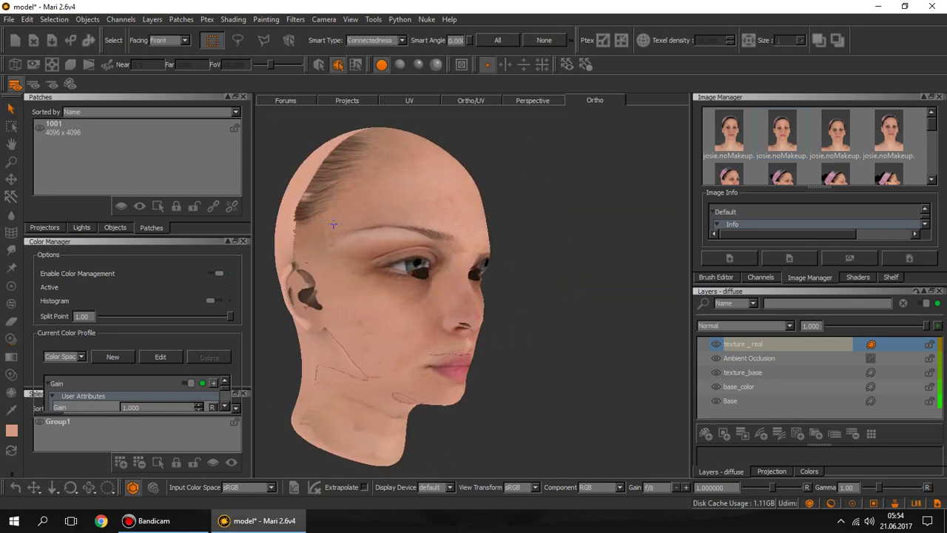
mouse_move(333, 224)
middle_down()
mouse_move(387, 219)
mouse_move(329, 96)
mouse_move(308, 226)
mouse_move(427, 259)
middle_up()
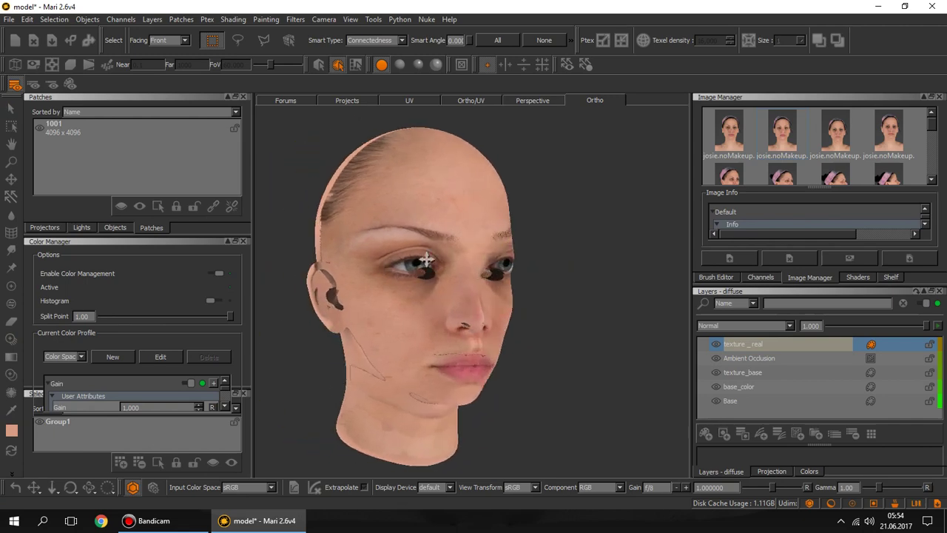
scroll(427, 259, up, 2)
scroll(528, 272, up, 3)
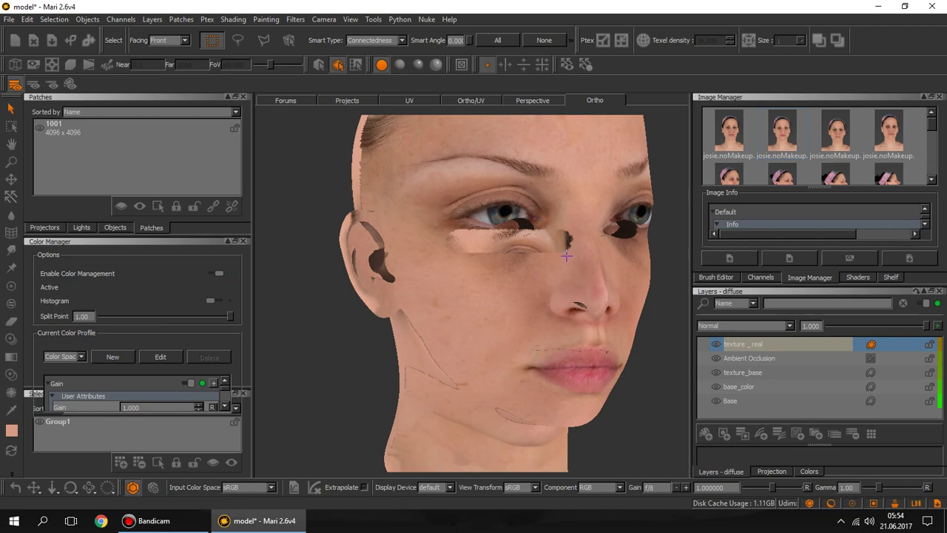
mouse_move(566, 256)
middle_down()
mouse_move(458, 338)
mouse_move(560, 260)
middle_up()
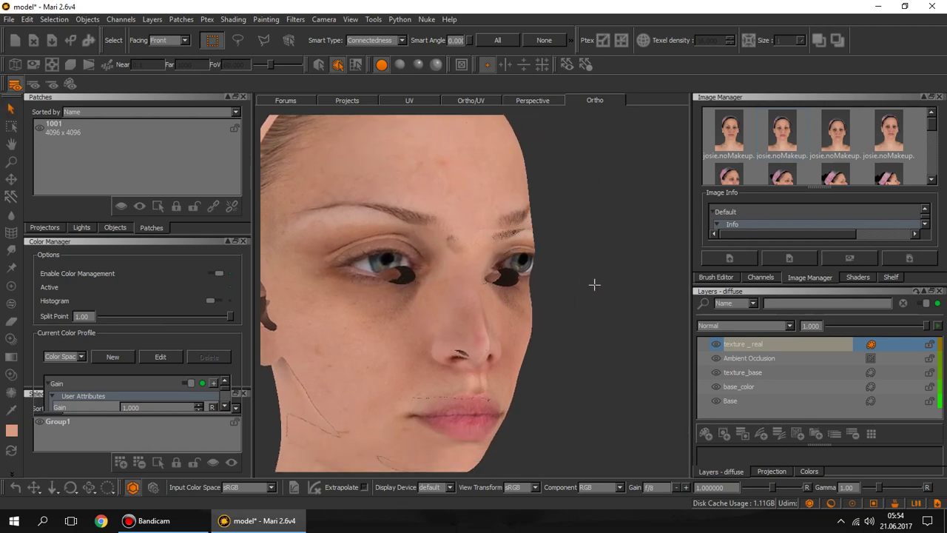
Undo six times, back through the view changes, warp and projected painting, to bare skin
key(ctrl+z)
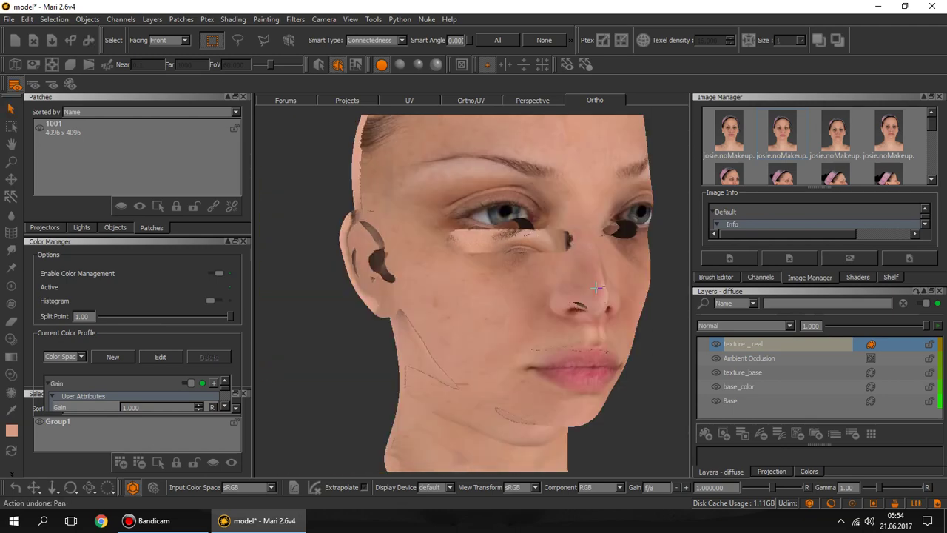
key(ctrl+z)
key(ctrl+z)
key(ctrl+z)
key(ctrl+z)
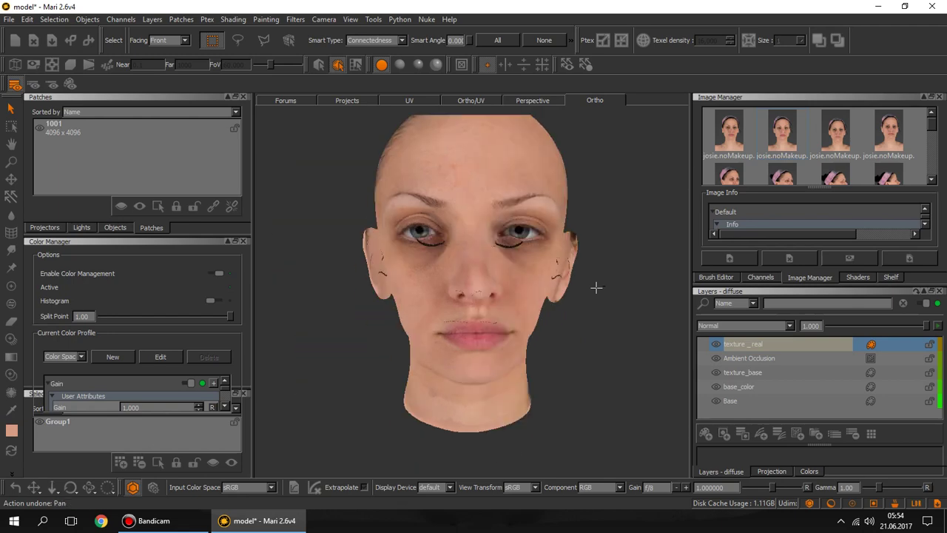
key(ctrl+z)
key(ctrl+z)
key(ctrl+z)
key(ctrl+z)
key(ctrl+z)
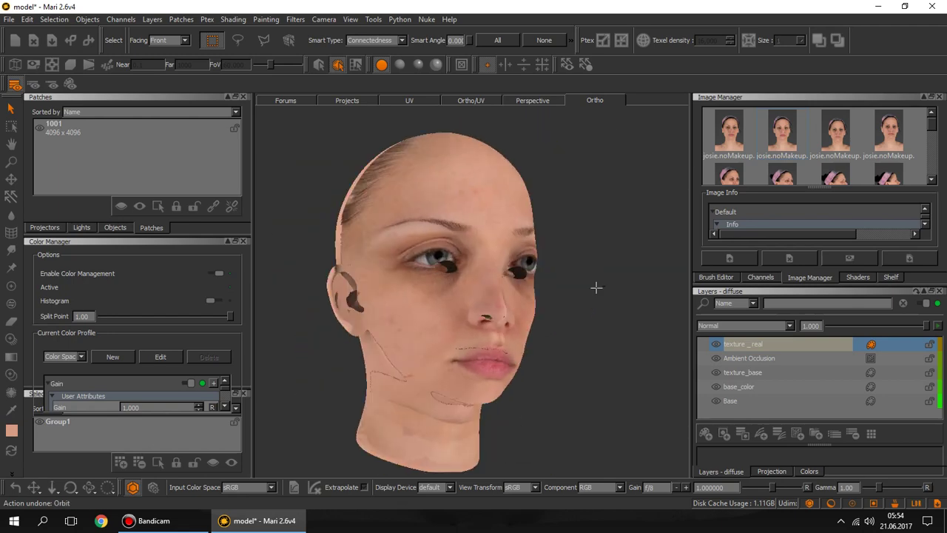
key(ctrl+z)
key(ctrl+z)
key(ctrl+z)
key(ctrl+z)
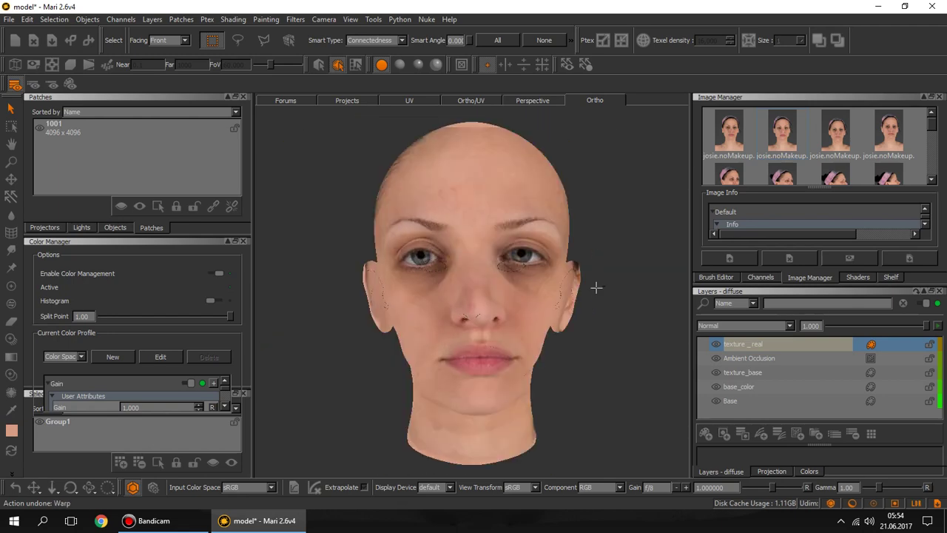
key(ctrl+z)
key(ctrl+z)
key(ctrl+z)
key(ctrl+z)
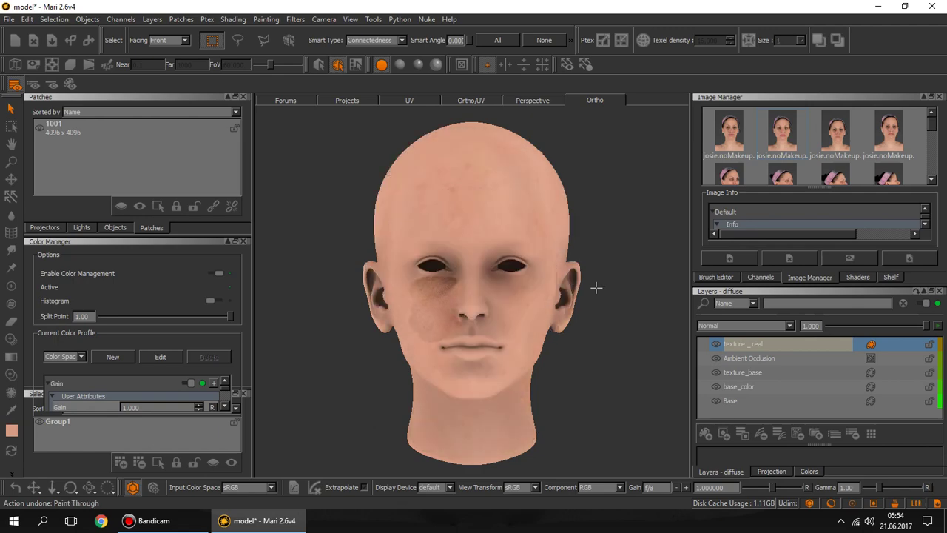
key(ctrl+z)
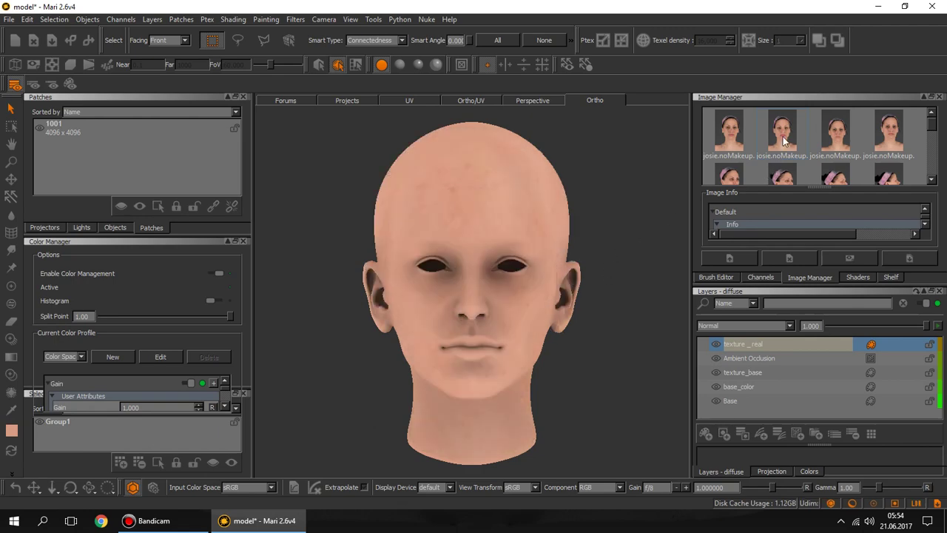
Project the front reference photo over the head, then rotate, shrink and shift it to fit
drag(783, 136, 470, 270)
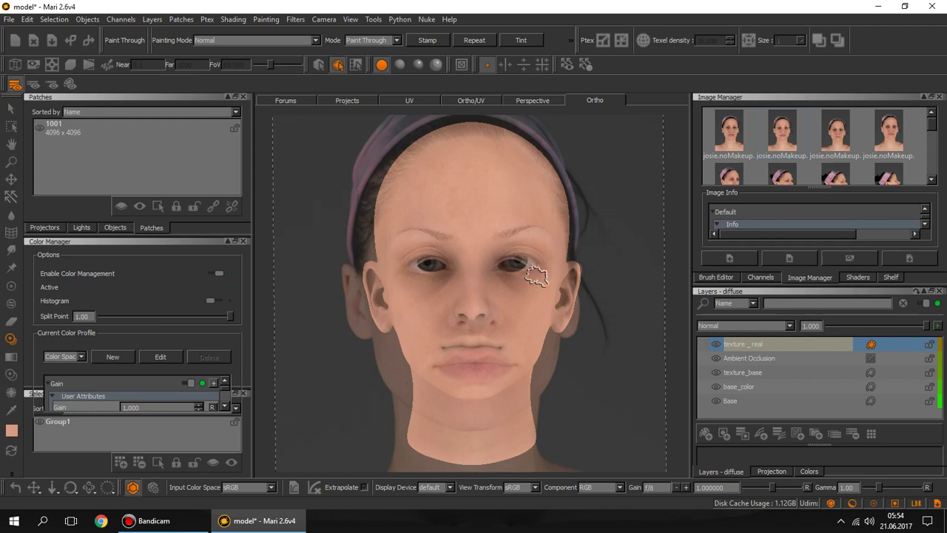
ctrl+right_drag(543, 260, 543, 262)
mouse_move(535, 281)
ctrl+mouse_down()
mouse_move(523, 299)
mouse_move(535, 277)
ctrl+mouse_up()
ctrl+middle_drag(535, 281, 516, 283)
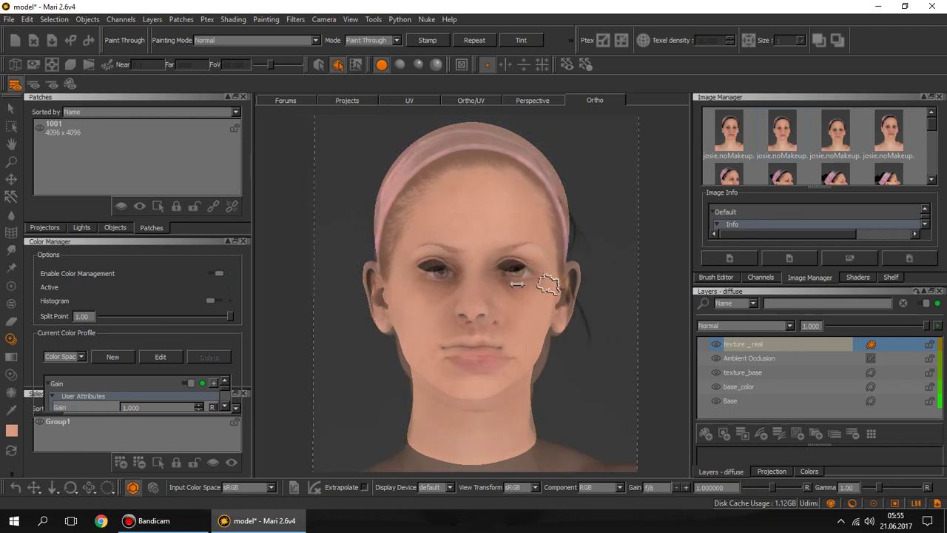
mouse_move(517, 283)
ctrl+mouse_down()
mouse_move(507, 289)
mouse_move(513, 281)
ctrl+mouse_up()
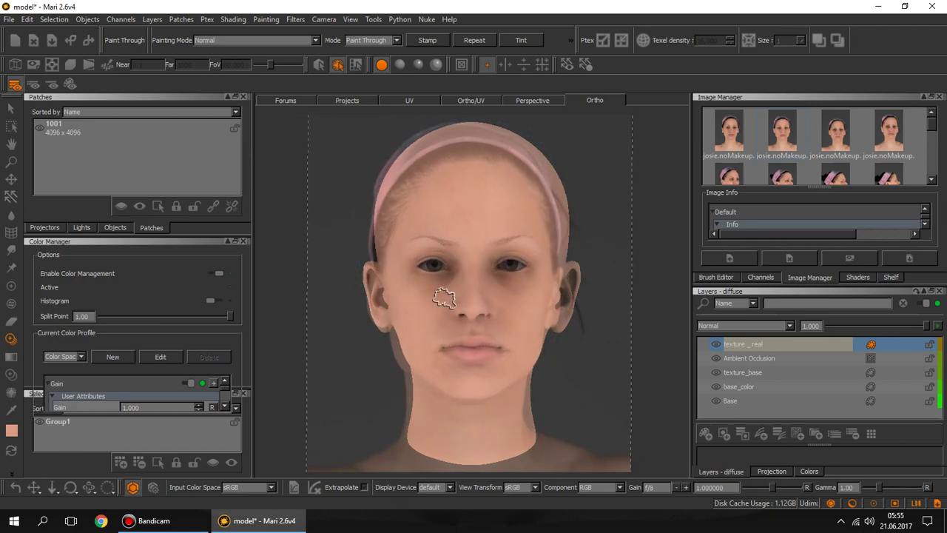
Paint the photo's eyes, lips and forehead onto the head, then check alignment
mouse_move(419, 296)
mouse_down()
mouse_move(459, 266)
mouse_move(555, 289)
mouse_move(481, 314)
mouse_move(428, 308)
mouse_move(390, 284)
mouse_up()
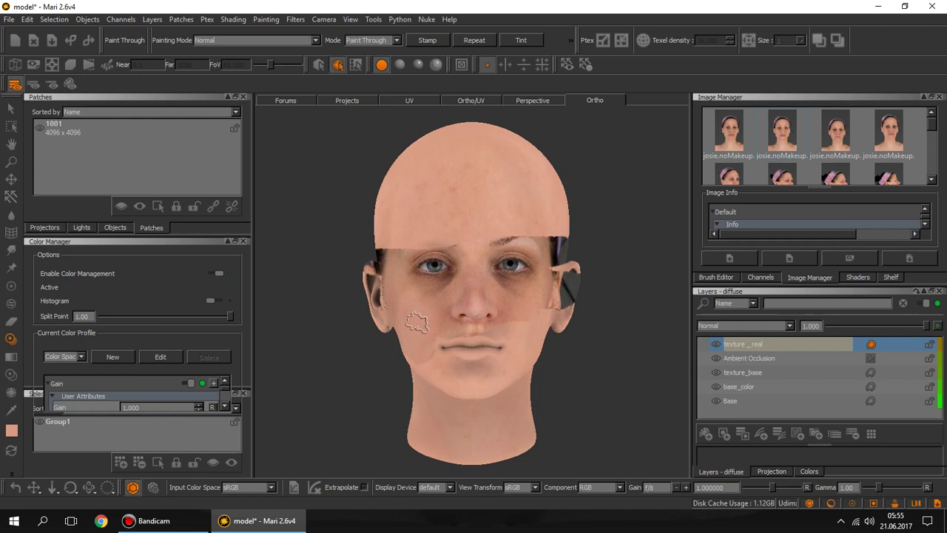
drag(422, 345, 514, 346)
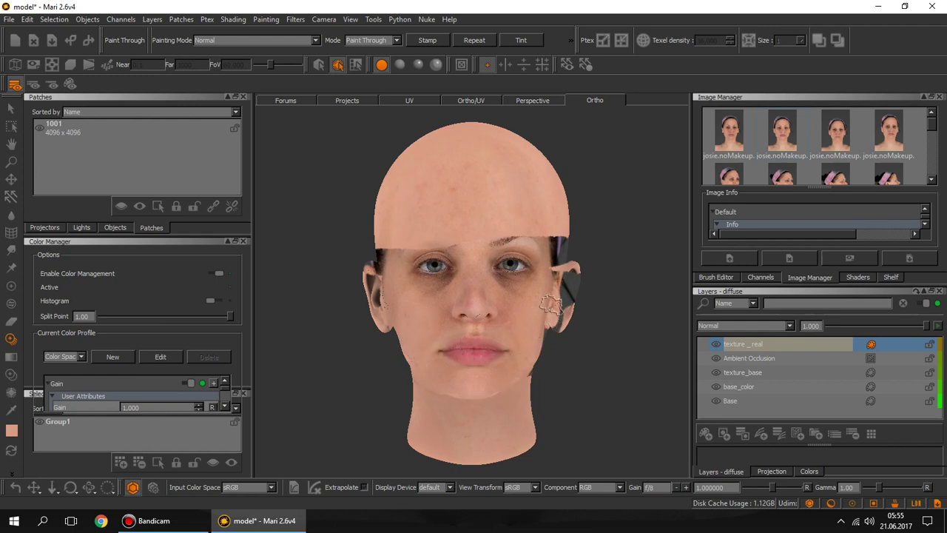
mouse_move(546, 221)
mouse_down()
mouse_move(418, 239)
mouse_move(485, 191)
mouse_move(437, 170)
mouse_move(379, 219)
mouse_move(511, 145)
mouse_move(547, 169)
mouse_move(565, 226)
mouse_move(556, 215)
mouse_up()
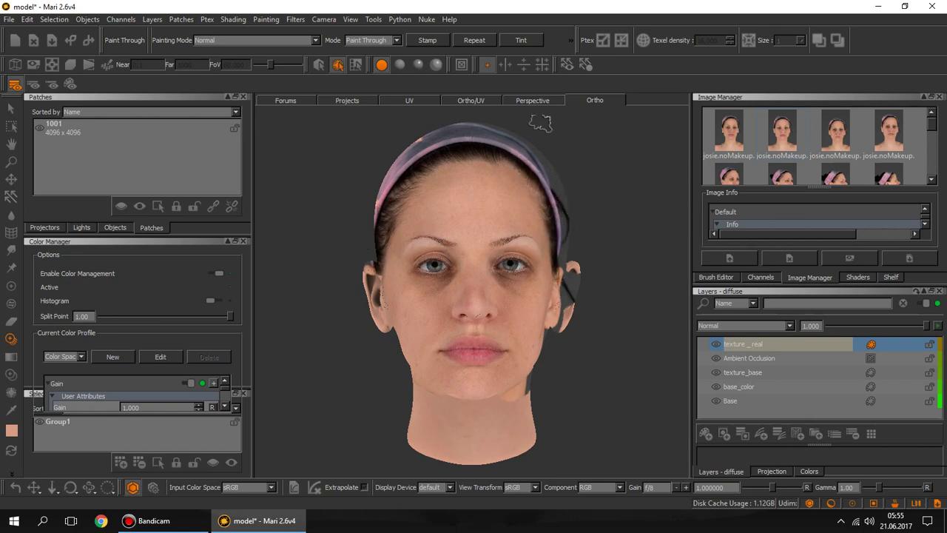
click(485, 355)
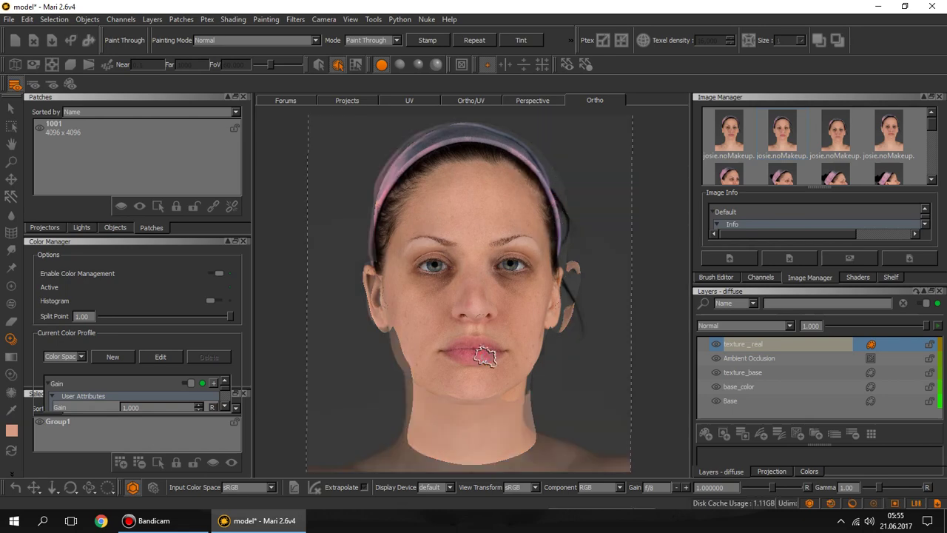
click(10, 110)
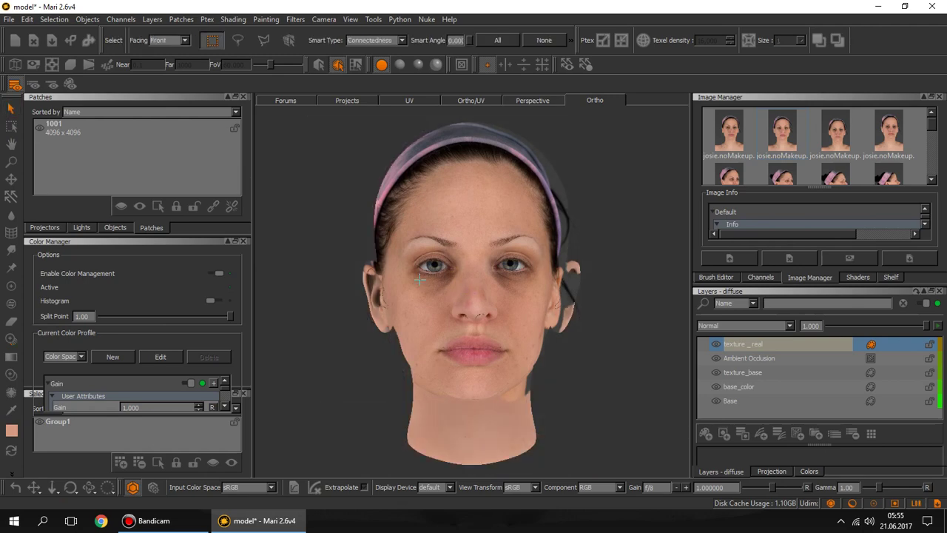
alt+drag(405, 266, 444, 348)
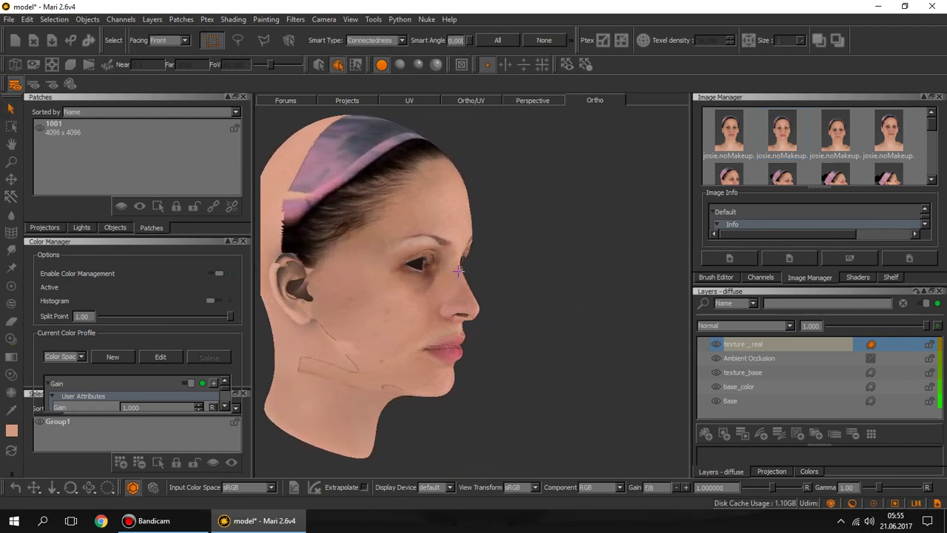
alt+right_drag(445, 348, 445, 359)
mouse_move(445, 359)
alt+mouse_down()
mouse_move(516, 281)
mouse_move(503, 289)
mouse_move(524, 313)
mouse_move(512, 298)
mouse_move(473, 301)
mouse_move(658, 161)
alt+mouse_up()
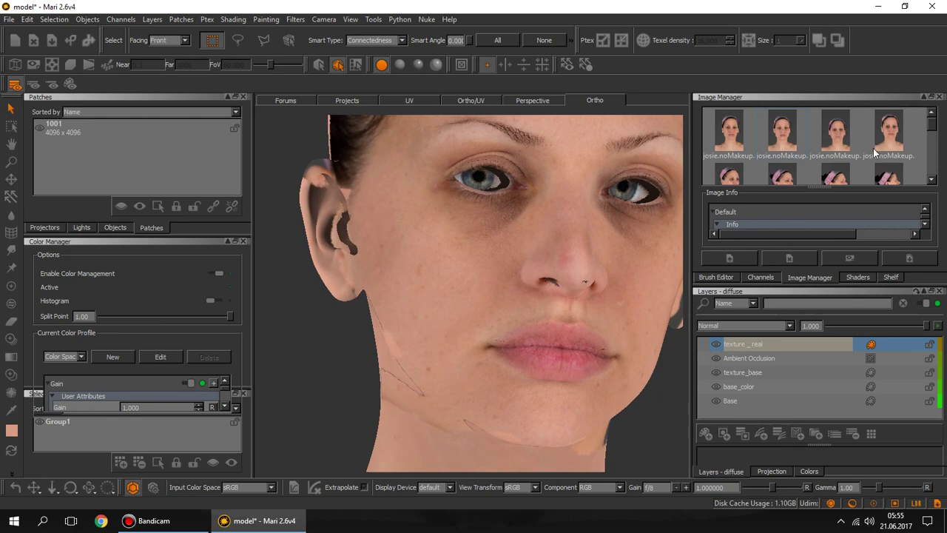
scroll(513, 271, down, 2)
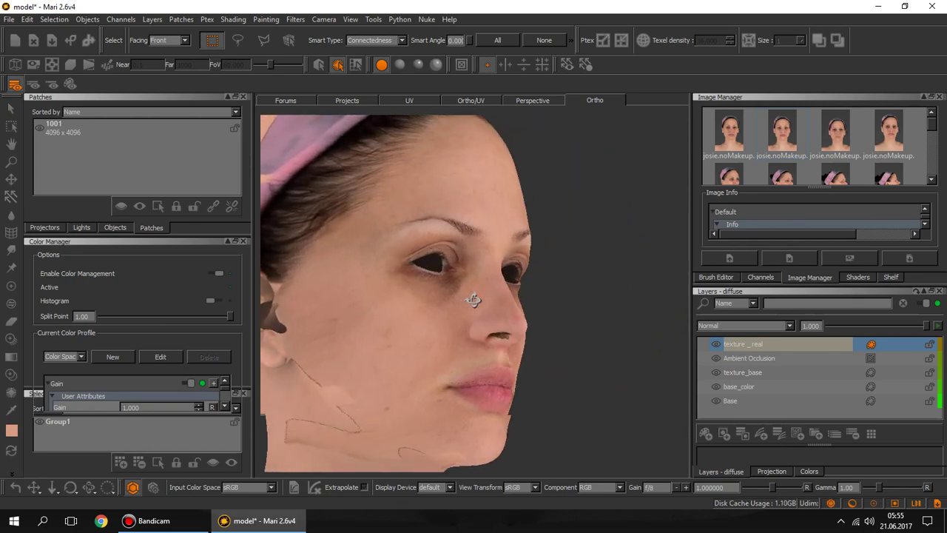
mouse_move(513, 271)
alt+mouse_down()
mouse_move(476, 282)
mouse_move(482, 316)
alt+mouse_up()
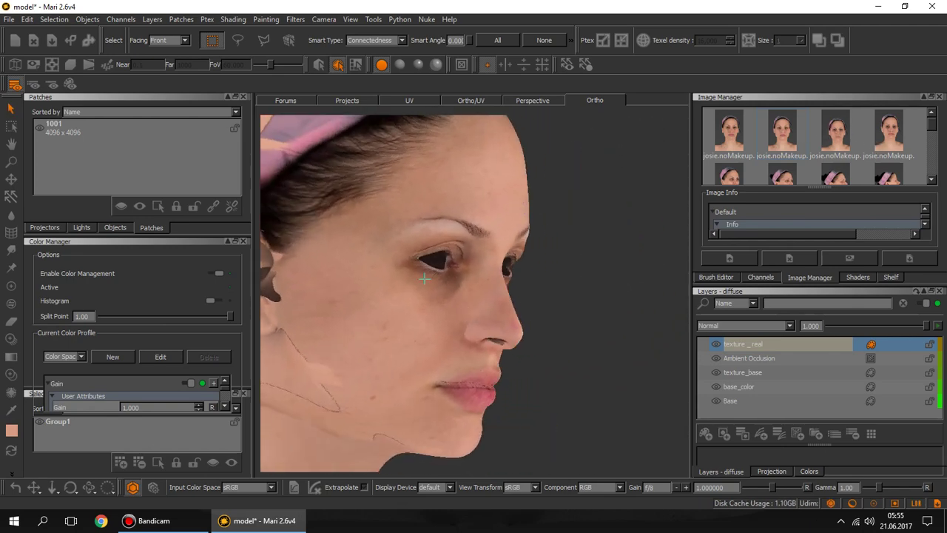
mouse_move(425, 278)
alt+mouse_down()
mouse_move(440, 248)
mouse_move(351, 306)
alt+mouse_up()
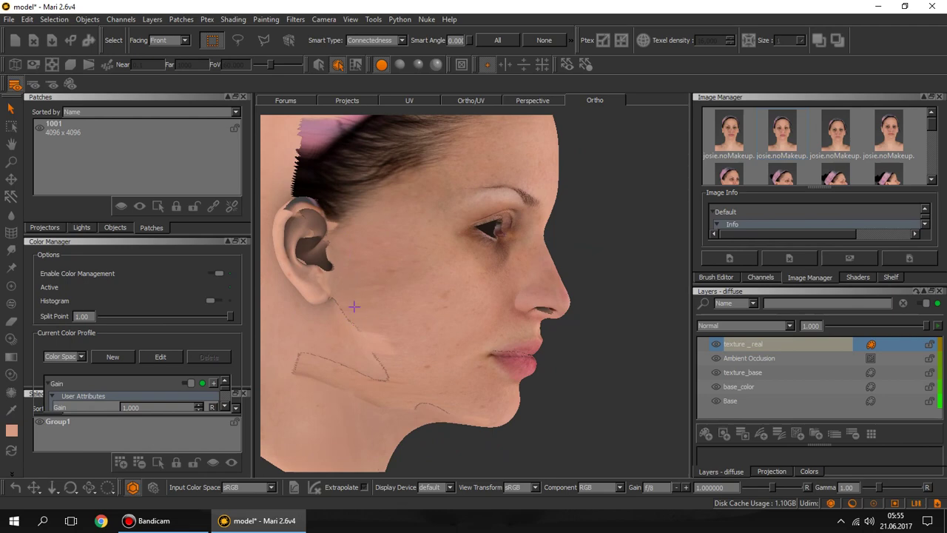
right_drag(355, 327, 410, 442)
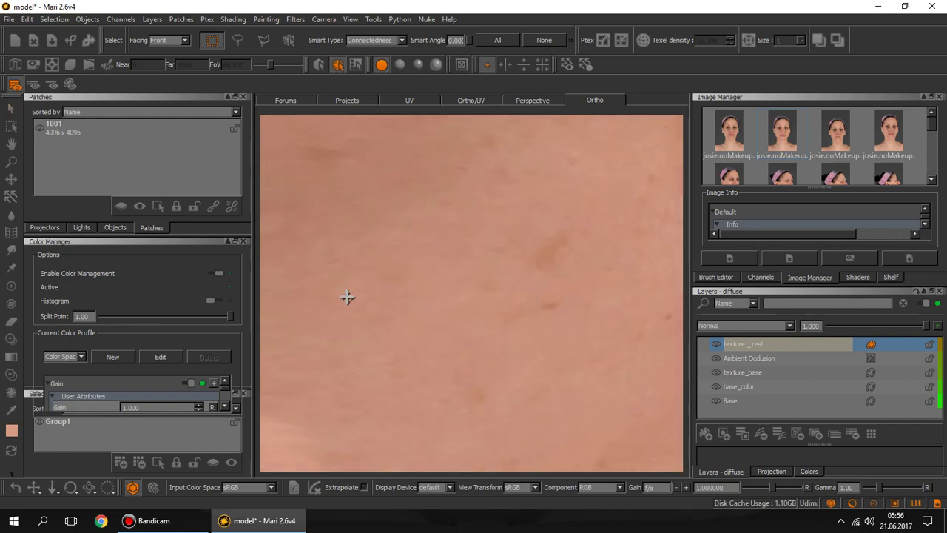
middle_drag(345, 294, 553, 252)
mouse_move(378, 284)
right_down()
mouse_move(370, 180)
mouse_move(423, 232)
right_up()
right_drag(535, 243, 597, 200)
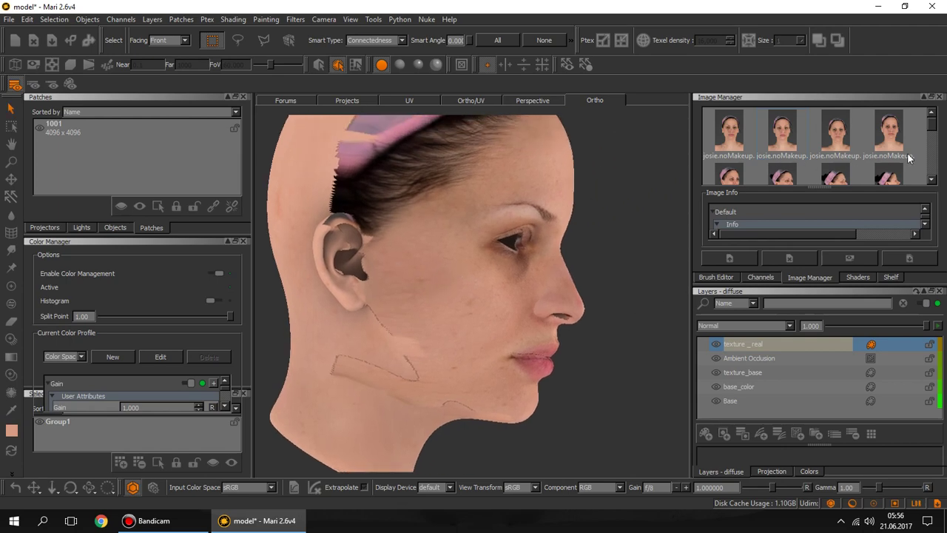
click(934, 180)
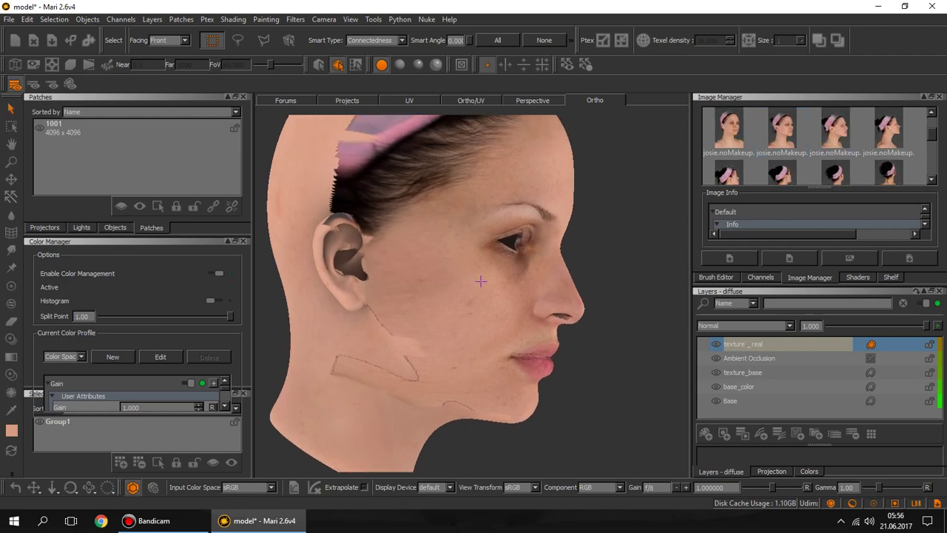
mouse_move(481, 281)
mouse_down()
mouse_move(427, 274)
mouse_move(422, 284)
mouse_move(477, 338)
mouse_move(464, 300)
mouse_move(474, 313)
mouse_up()
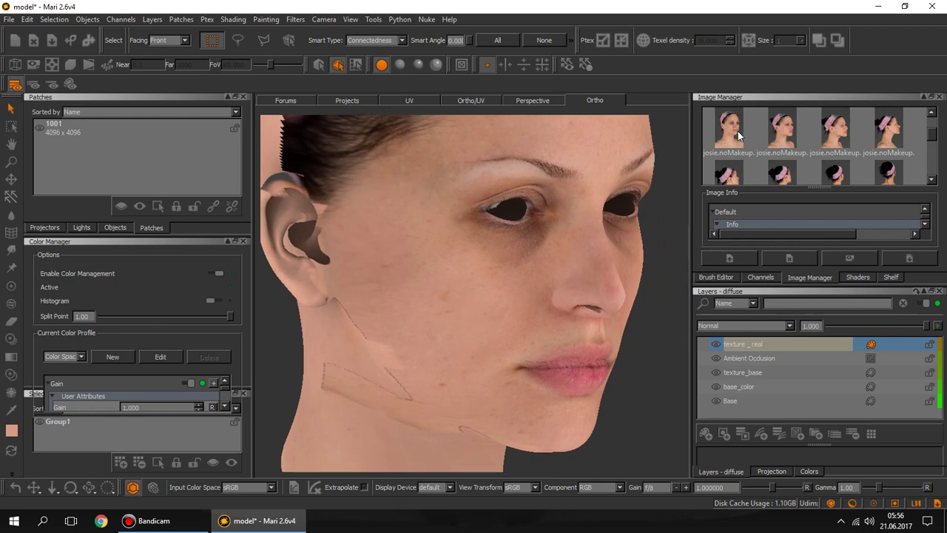
Project the headband reference photo over the face and align the view to match it
click(931, 113)
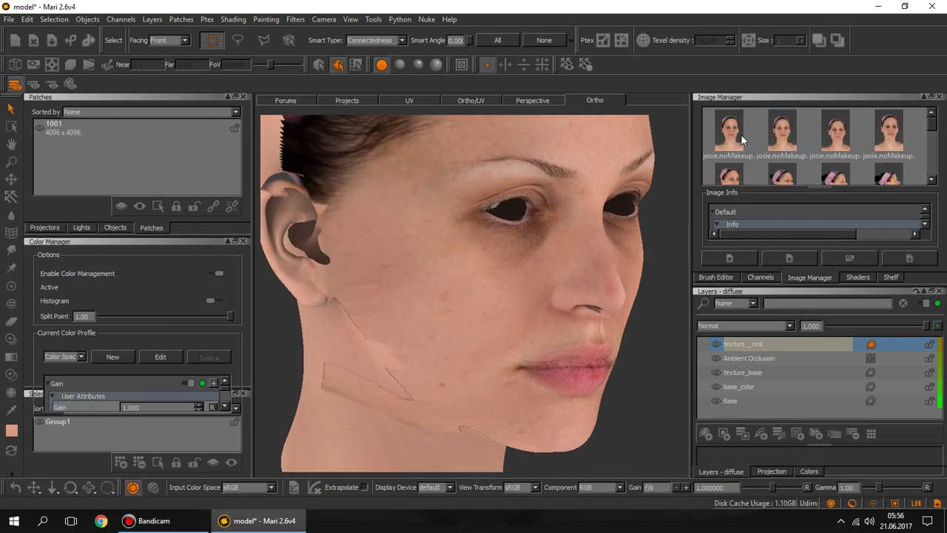
click(931, 180)
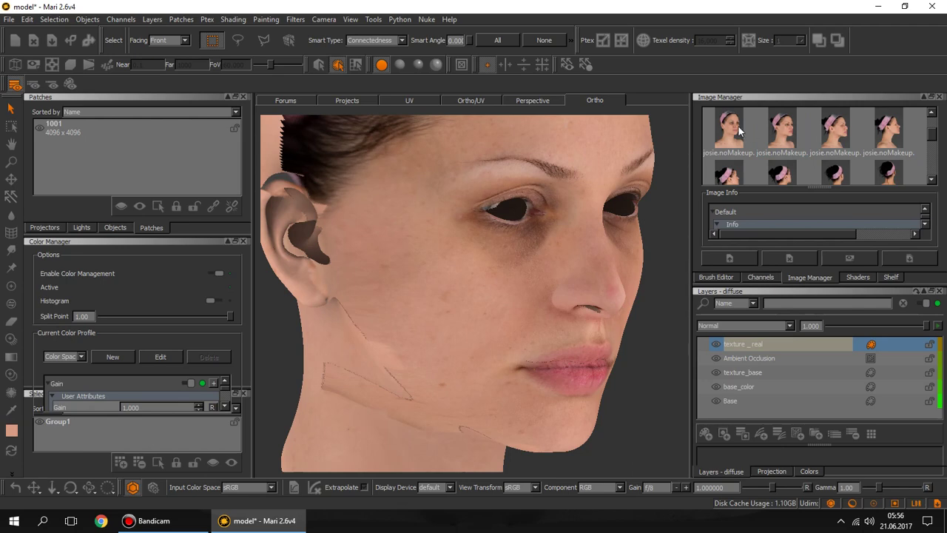
drag(738, 131, 522, 273)
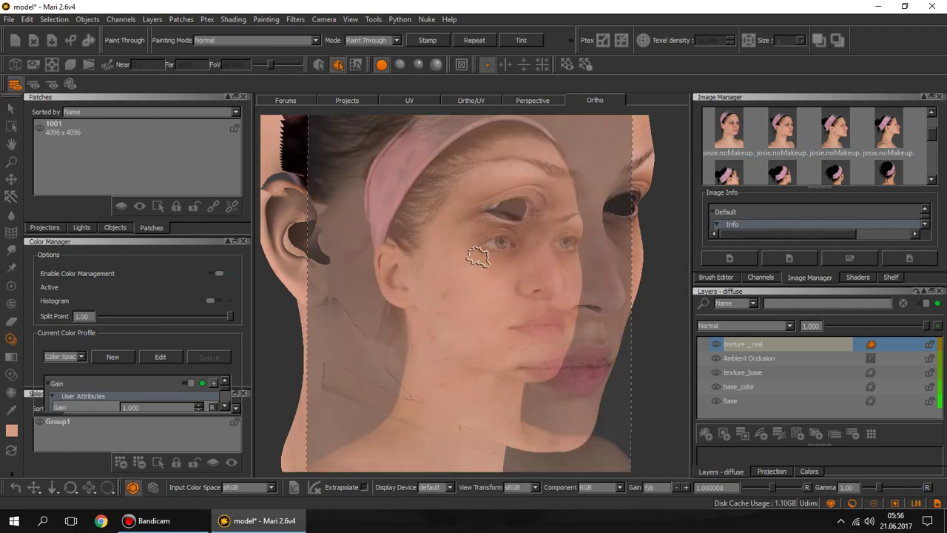
mouse_move(514, 262)
mouse_down()
mouse_move(512, 288)
mouse_move(560, 274)
mouse_up()
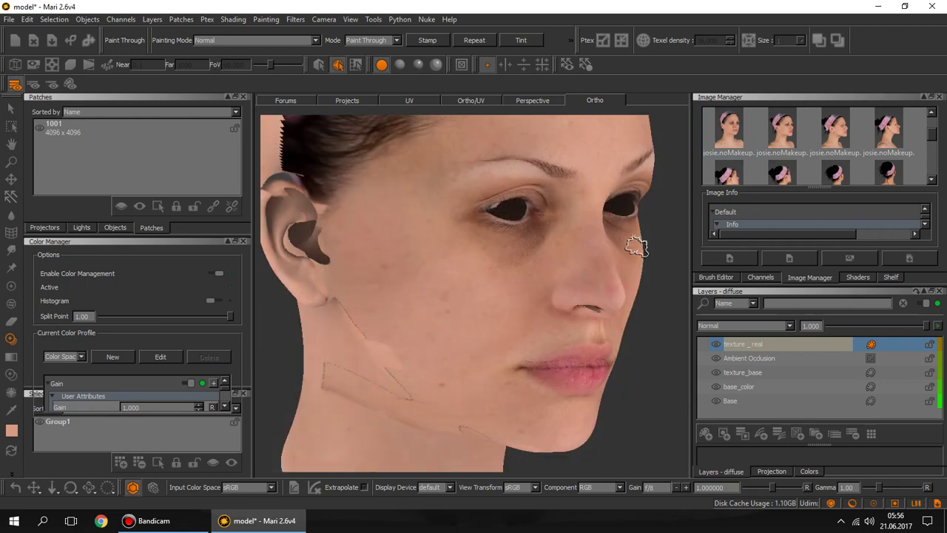
drag(636, 248, 642, 248)
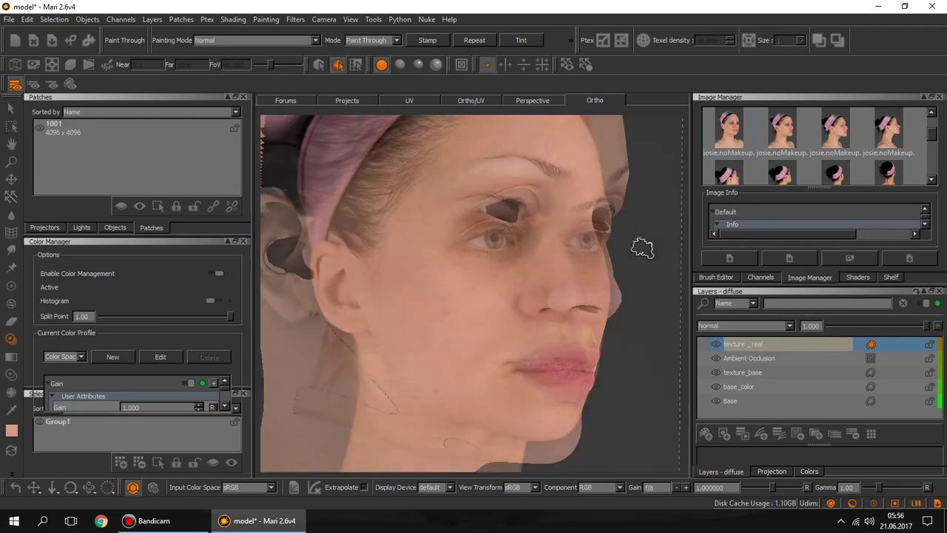
mouse_move(624, 250)
middle_down()
mouse_move(602, 249)
mouse_move(613, 245)
mouse_move(613, 226)
mouse_move(613, 237)
middle_up()
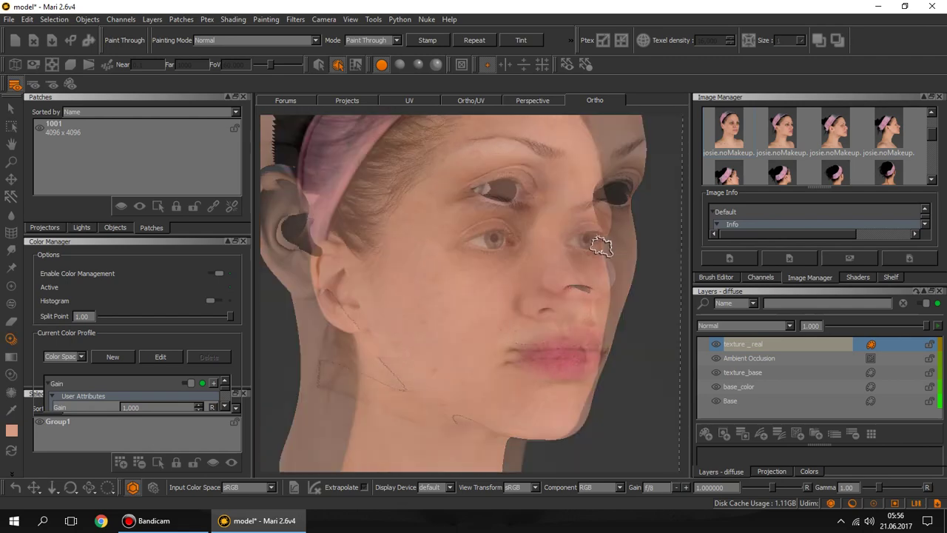
mouse_move(549, 264)
middle_down()
mouse_move(518, 232)
mouse_move(518, 243)
mouse_move(570, 276)
mouse_move(528, 254)
mouse_move(545, 264)
mouse_move(566, 253)
mouse_move(562, 247)
mouse_move(565, 258)
mouse_move(567, 245)
mouse_move(563, 254)
middle_up()
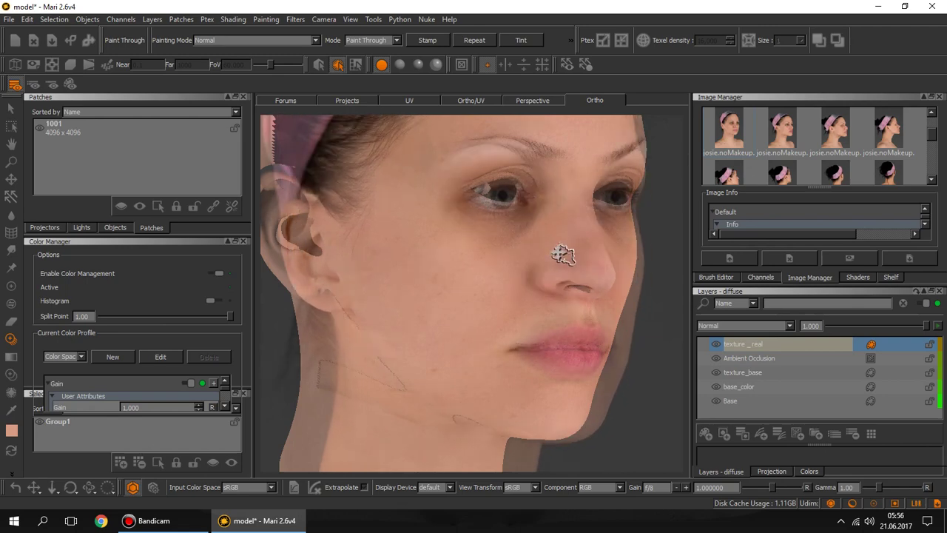
Paint photo skin across the cheek from the ear toward the nose, mouth and temple
mouse_move(393, 258)
mouse_down()
mouse_move(362, 293)
mouse_move(348, 268)
mouse_move(358, 309)
mouse_up()
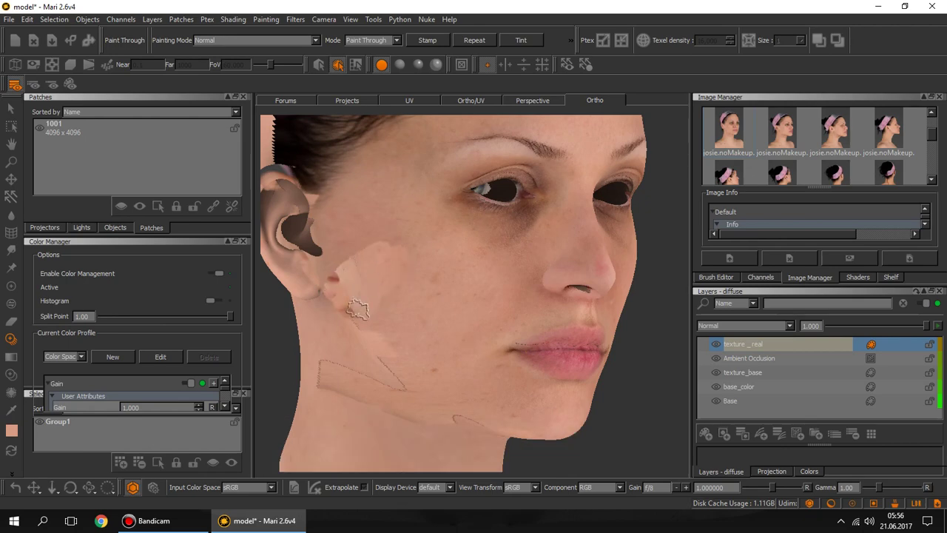
mouse_move(381, 339)
mouse_down()
mouse_move(407, 355)
mouse_move(417, 320)
mouse_move(399, 294)
mouse_move(437, 380)
mouse_move(432, 403)
mouse_move(462, 411)
mouse_move(441, 396)
mouse_move(440, 316)
mouse_move(466, 292)
mouse_move(421, 272)
mouse_up()
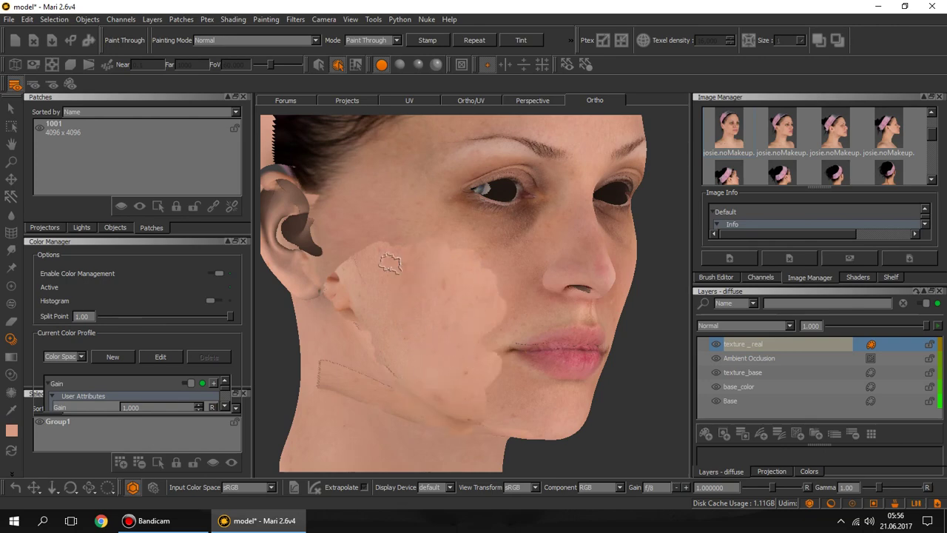
key(t)
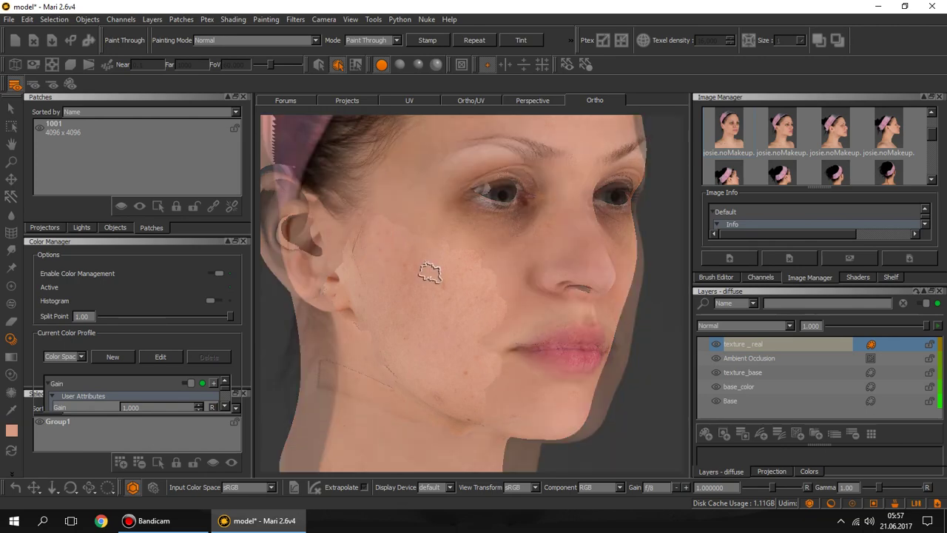
key(t)
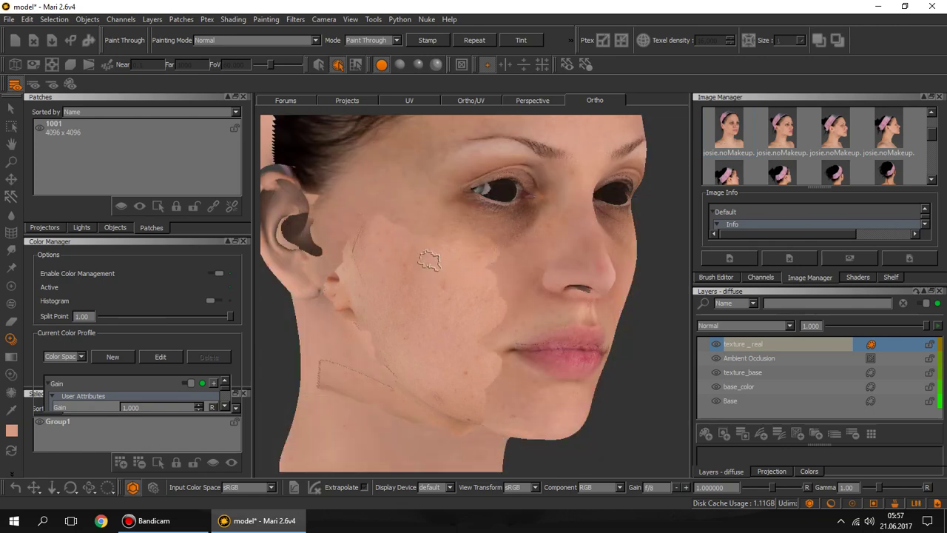
drag(429, 261, 329, 268)
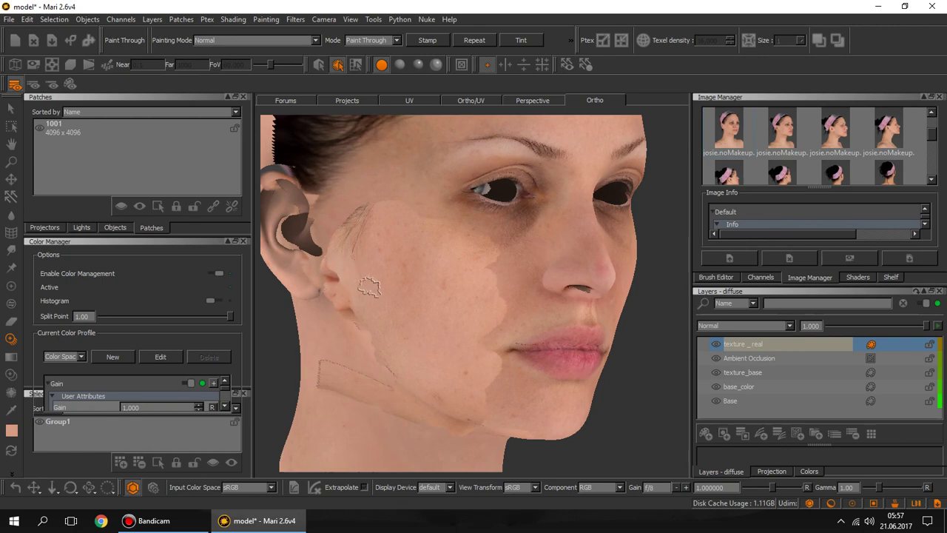
drag(466, 244, 497, 327)
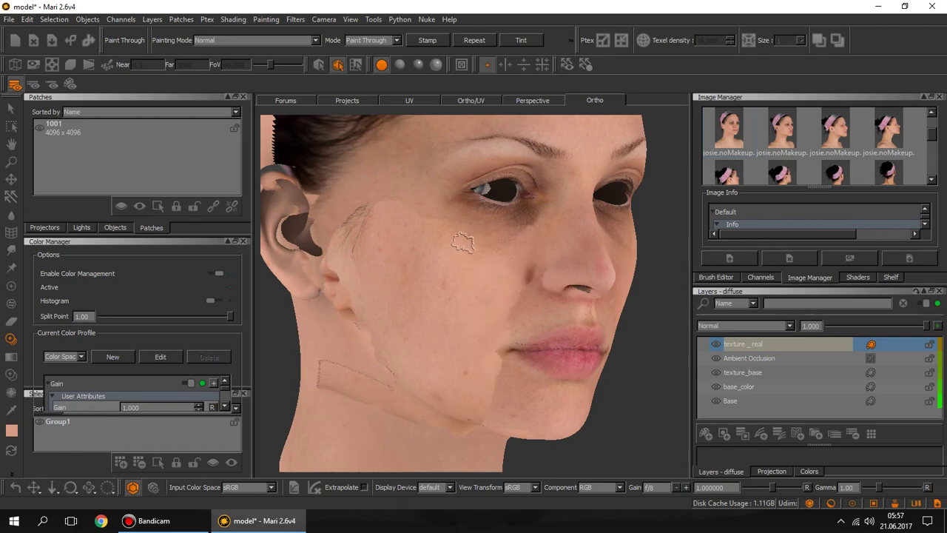
drag(373, 200, 366, 191)
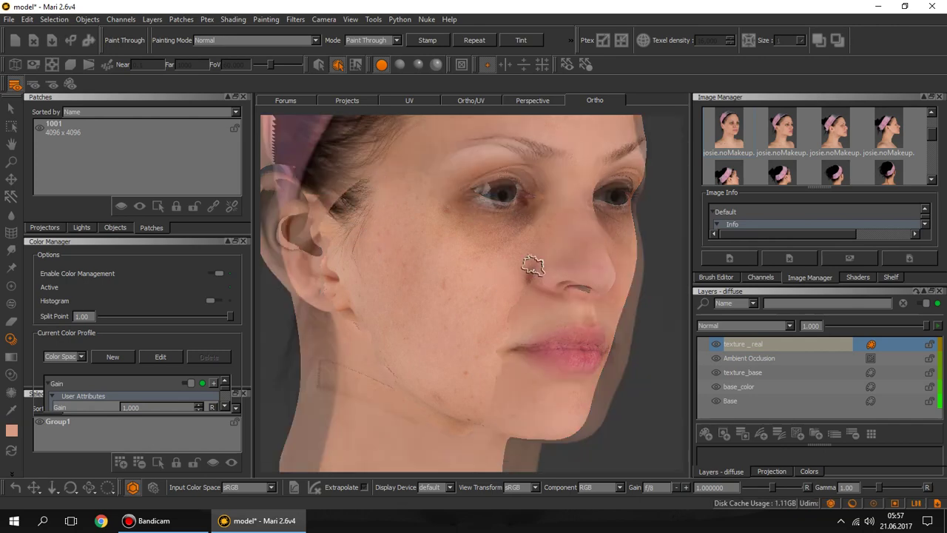
click(10, 109)
Load the profile reference photo, orbit the head to match, and paint skin onto the lower cheek
middle_drag(499, 243, 562, 244)
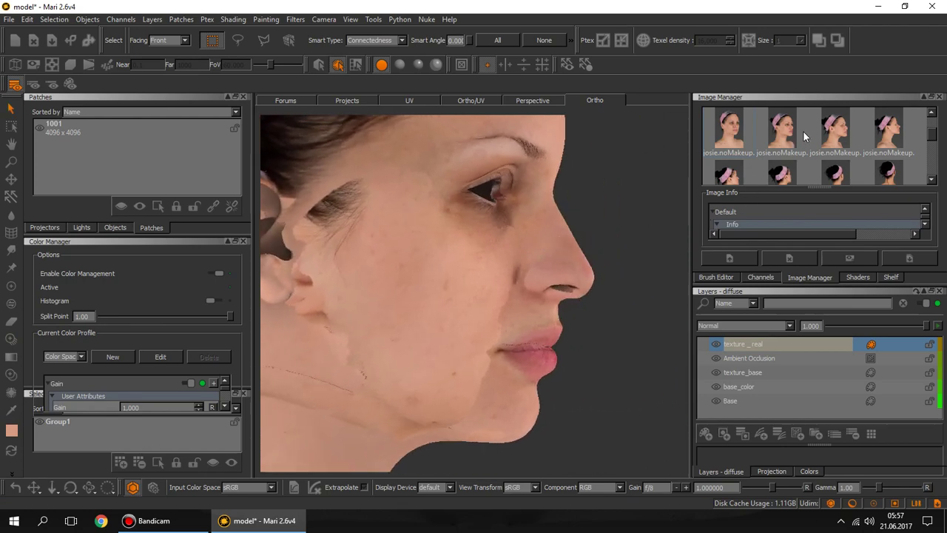
drag(793, 126, 479, 242)
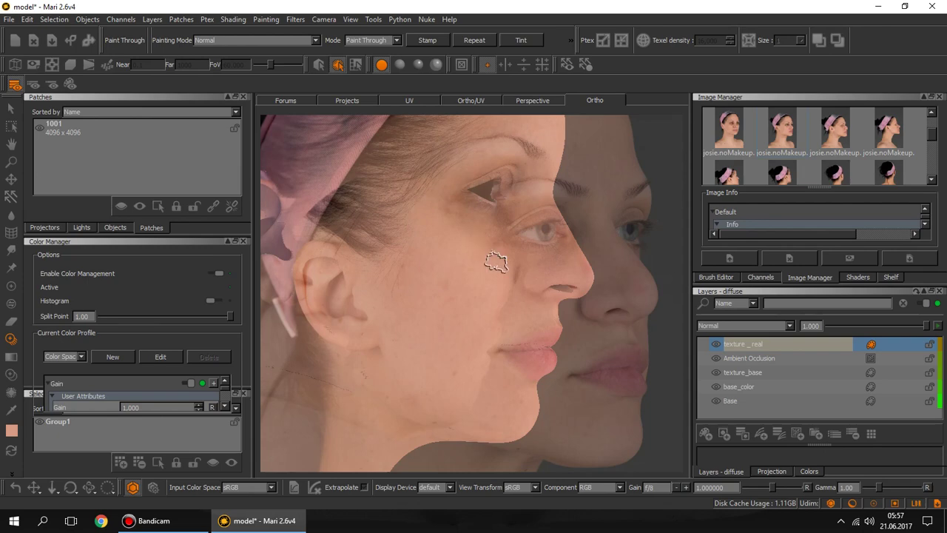
mouse_move(496, 262)
middle_down()
mouse_move(452, 226)
mouse_move(446, 238)
middle_up()
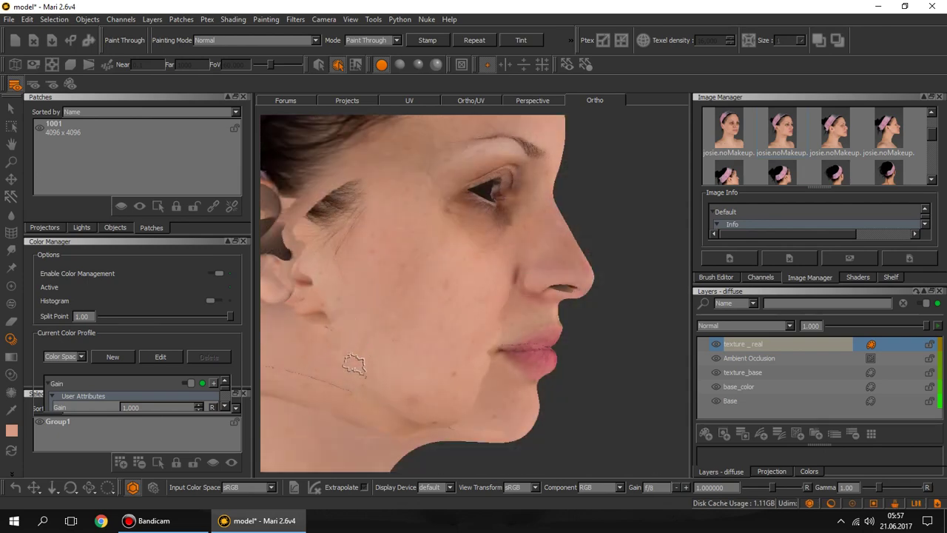
drag(394, 361, 394, 374)
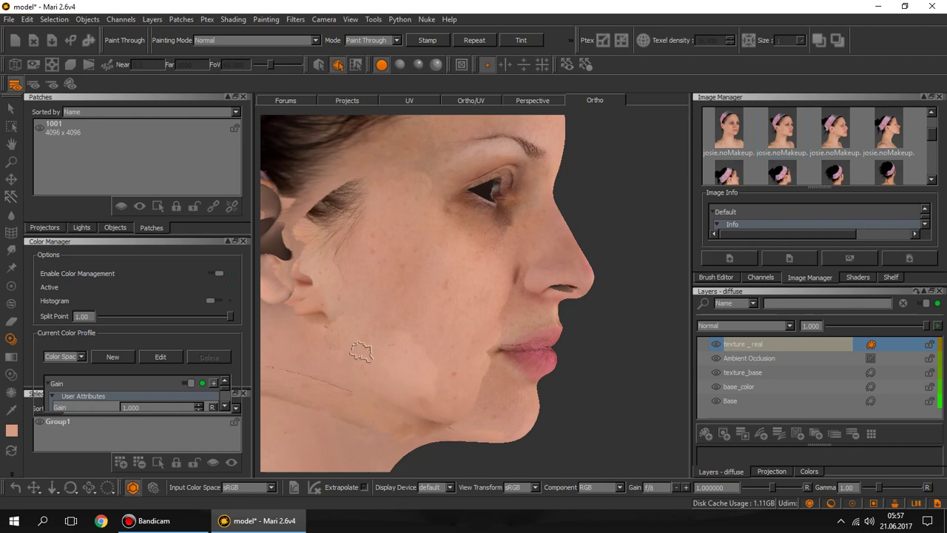
key(v)
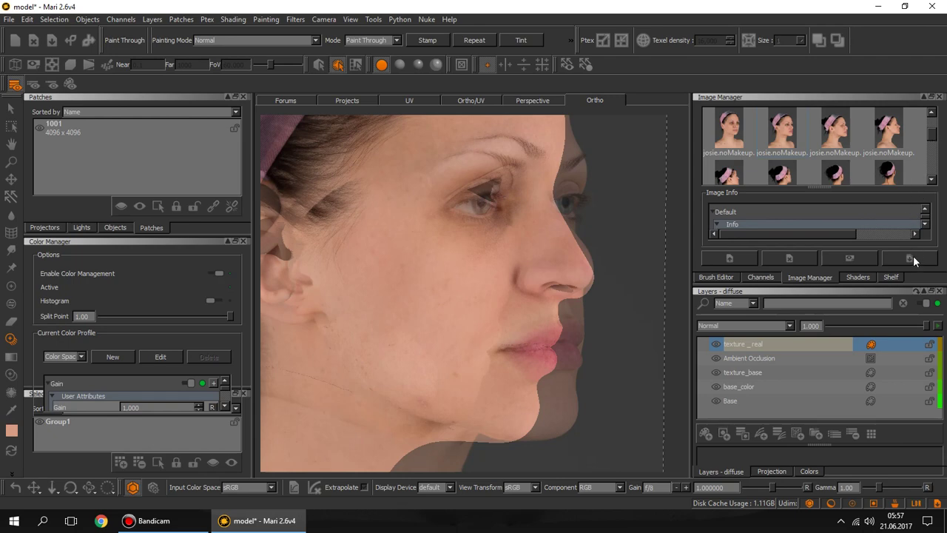
Pick a brush preset, check the overlay alignment, and paint skin over the temple hair strands
click(891, 277)
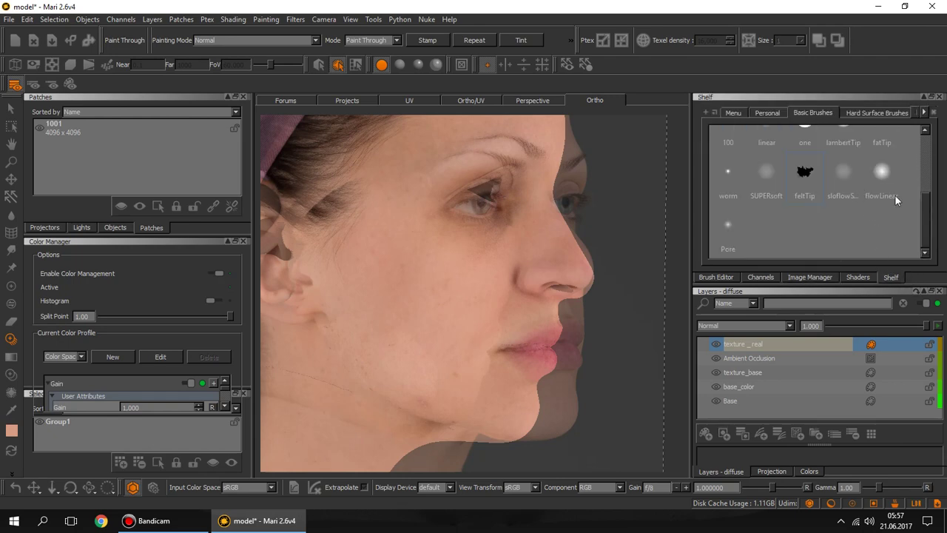
drag(924, 216, 924, 196)
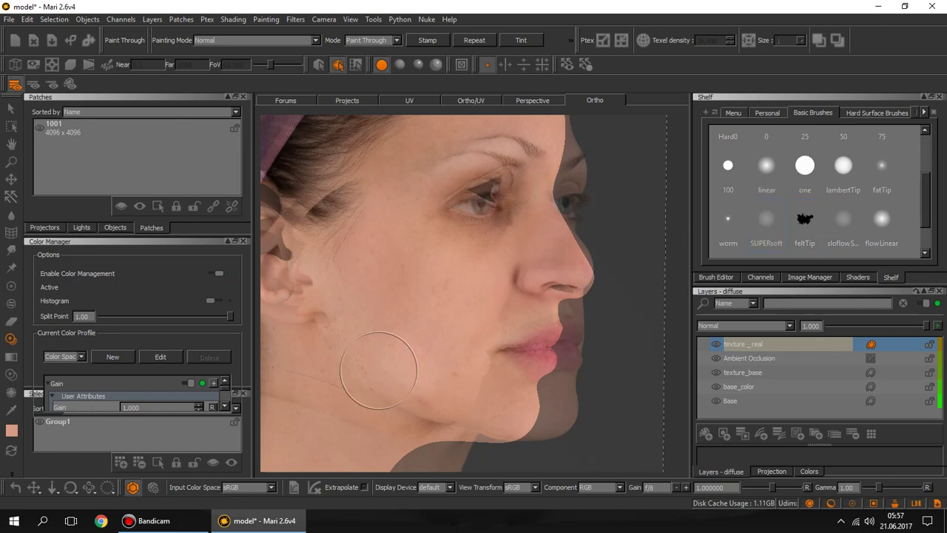
key(v)
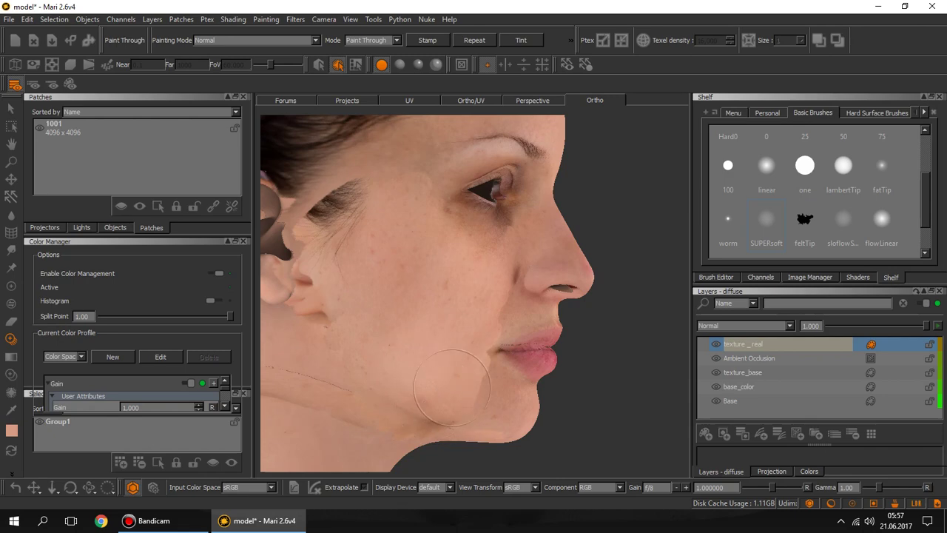
key(v)
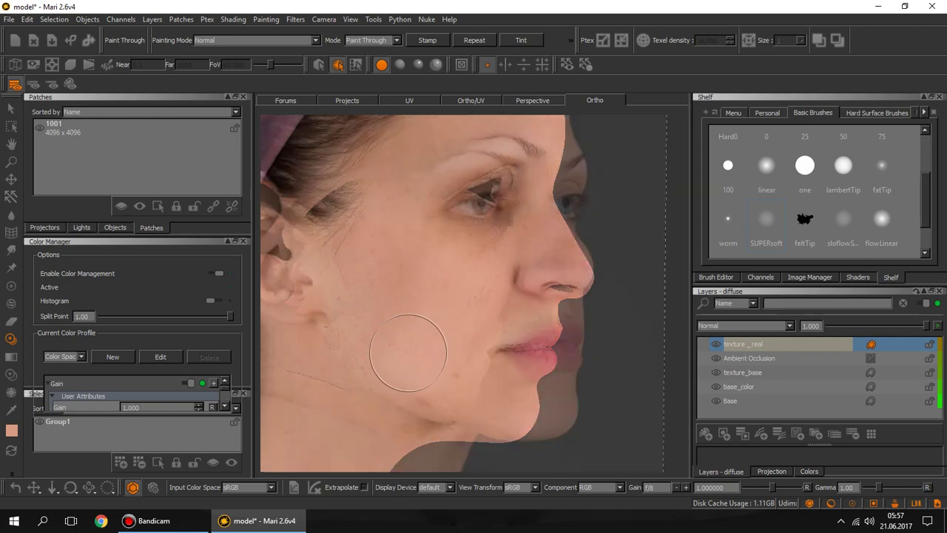
key(v)
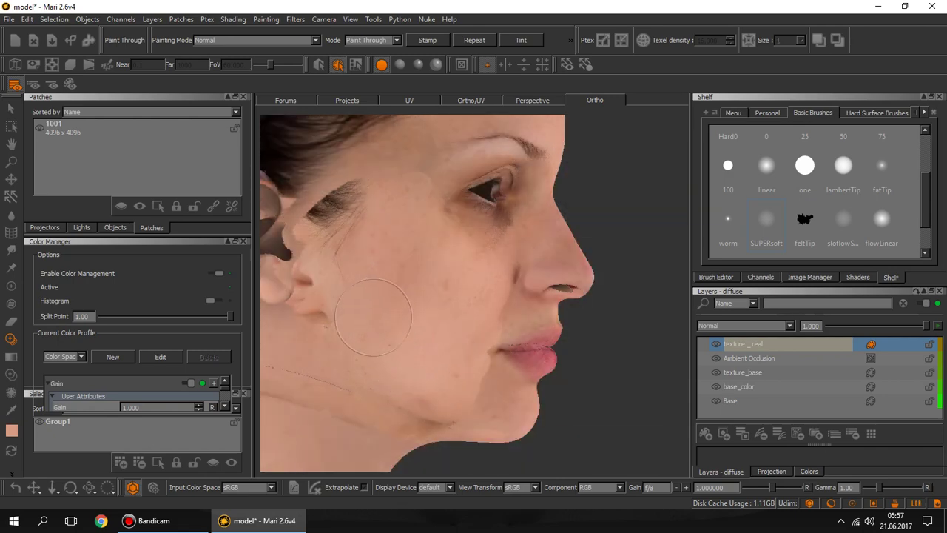
key(v)
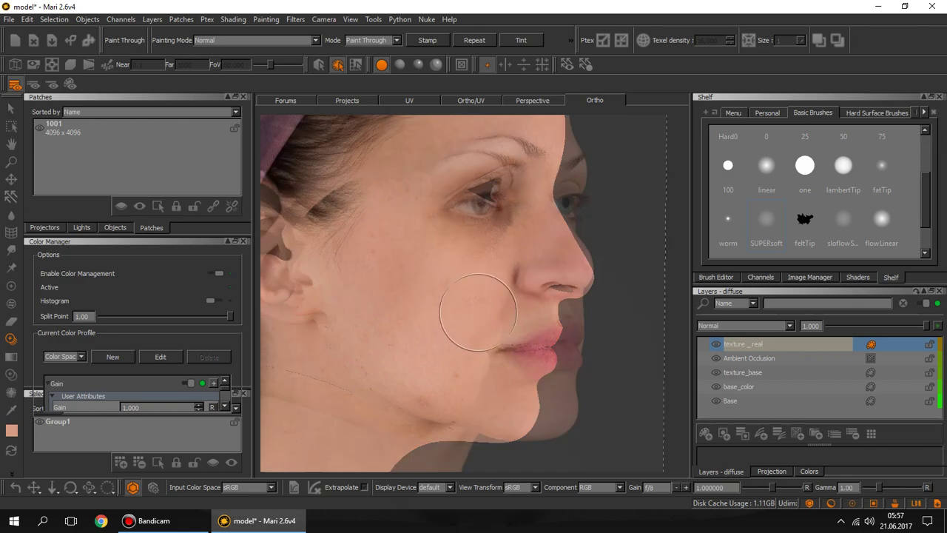
key(v)
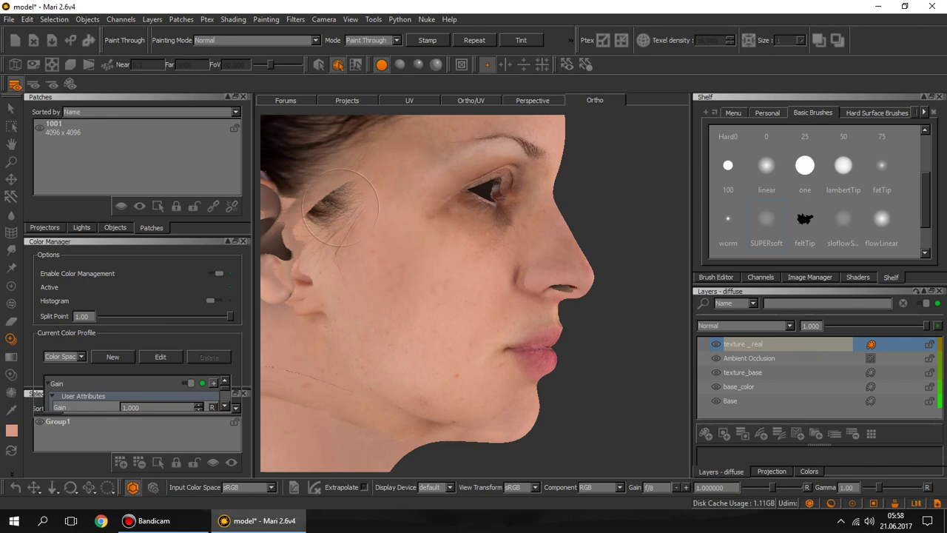
drag(360, 191, 310, 222)
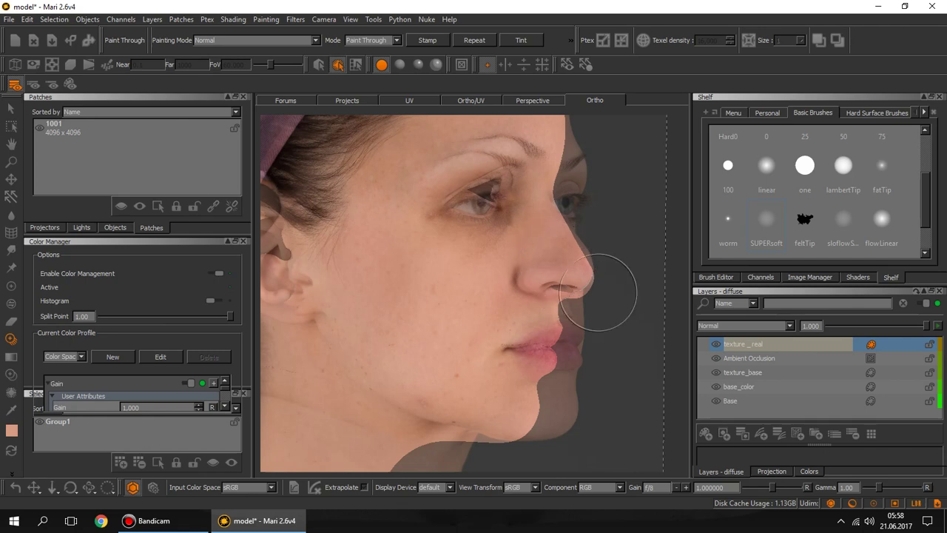
Orbit the head to a three-quarter view showing the ear, then minimize Mari
middle_drag(607, 269, 447, 278)
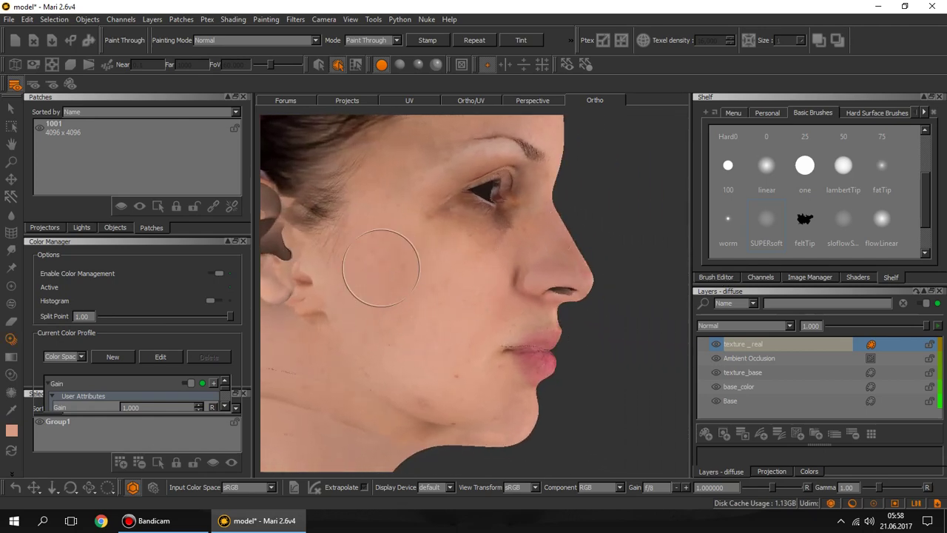
middle_drag(355, 289, 391, 306)
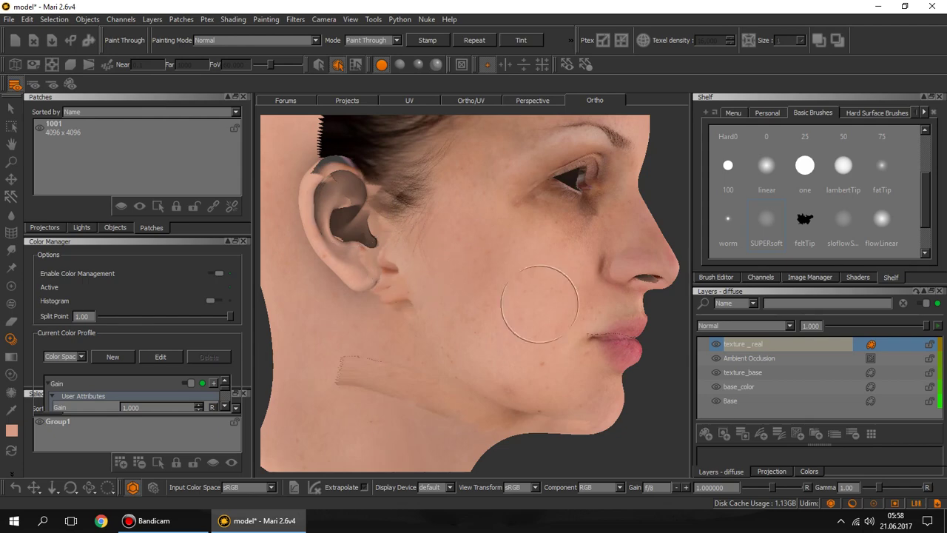
mouse_move(554, 288)
middle_down()
mouse_move(503, 275)
mouse_move(525, 249)
mouse_move(517, 275)
mouse_move(562, 270)
middle_up()
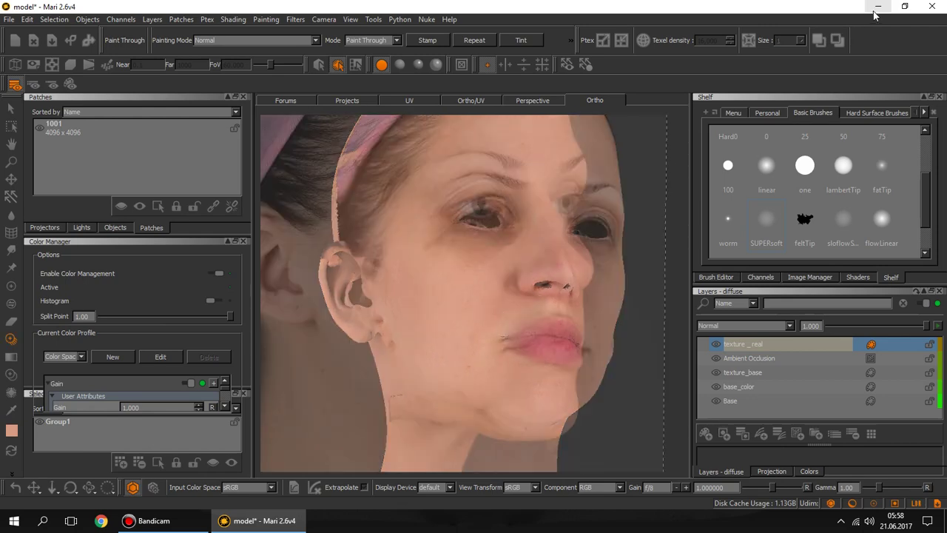
click(878, 6)
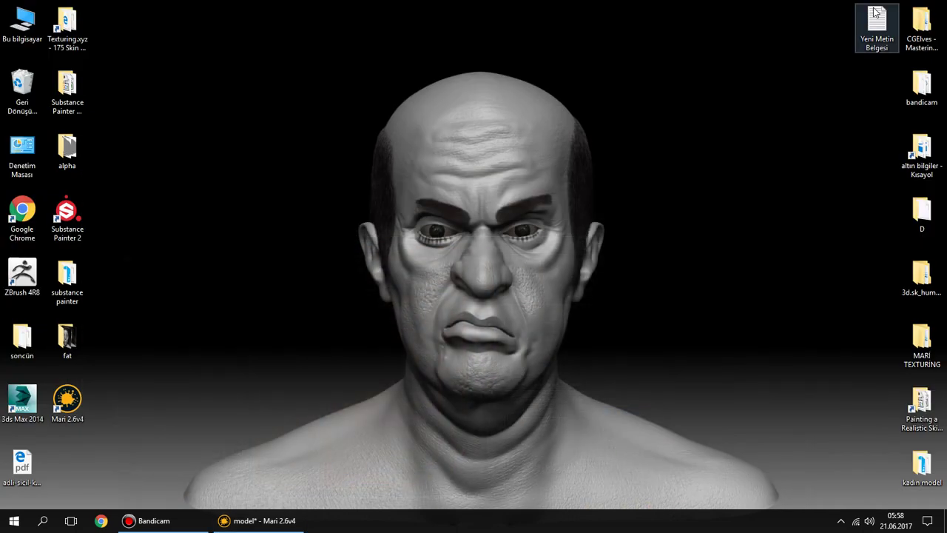
Open the kadın model folder and view 1.jpg in Windows Photos
double_click(930, 463)
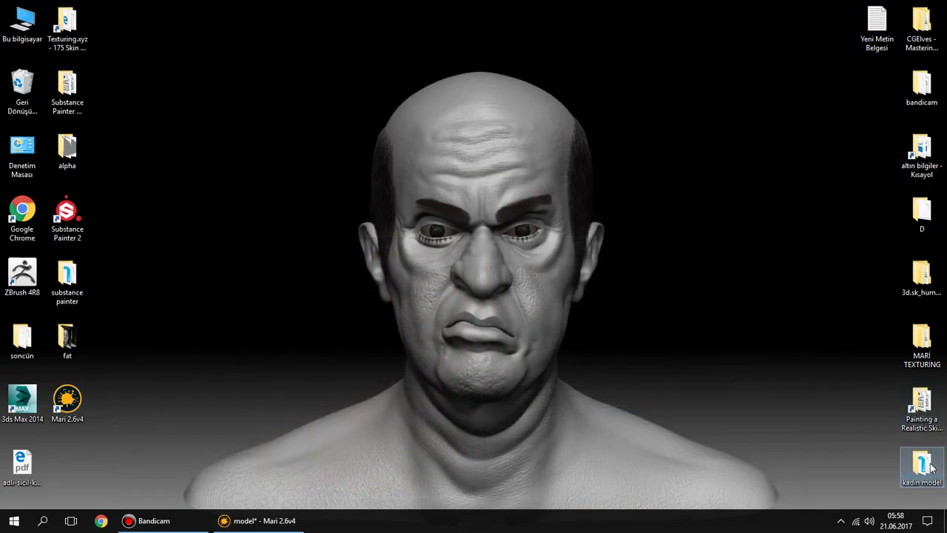
click(139, 78)
double_click(140, 78)
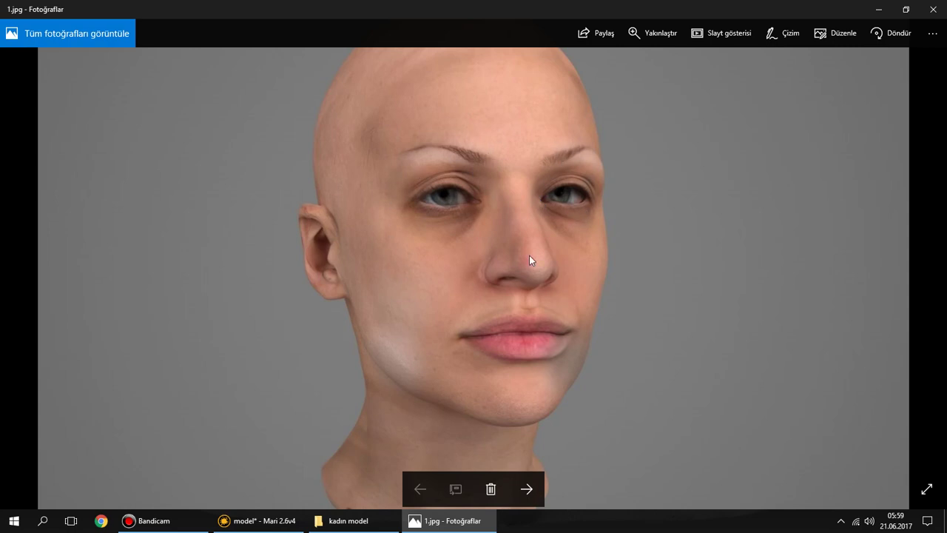
scroll(529, 255, up, 1)
scroll(529, 255, down, 1)
Step through reference renders 2.jpg, 3.jpg and 4.jpg, then return to Mari
key(Right)
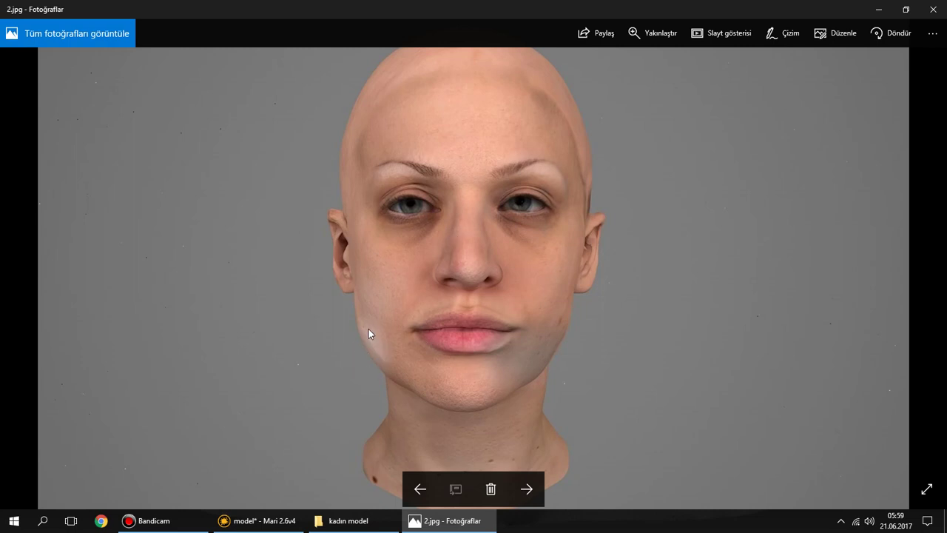
click(526, 488)
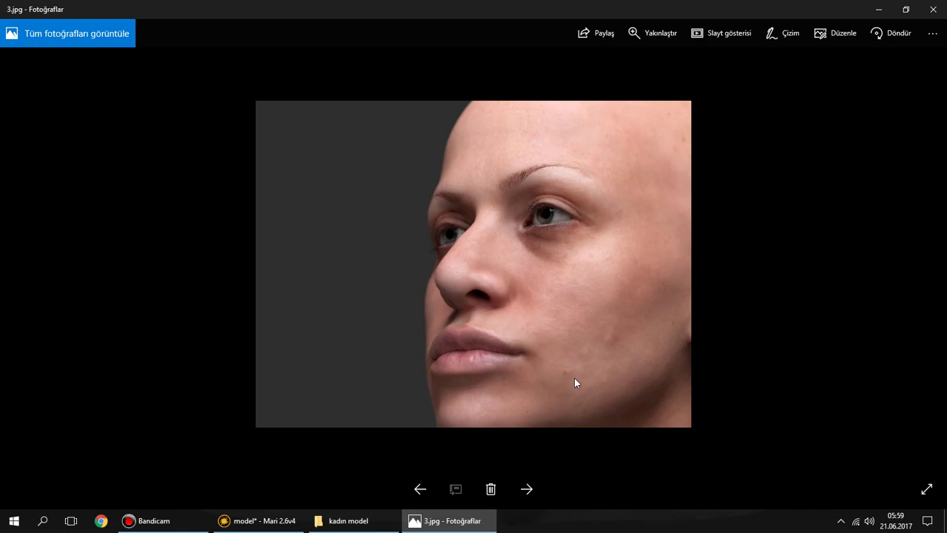
click(530, 493)
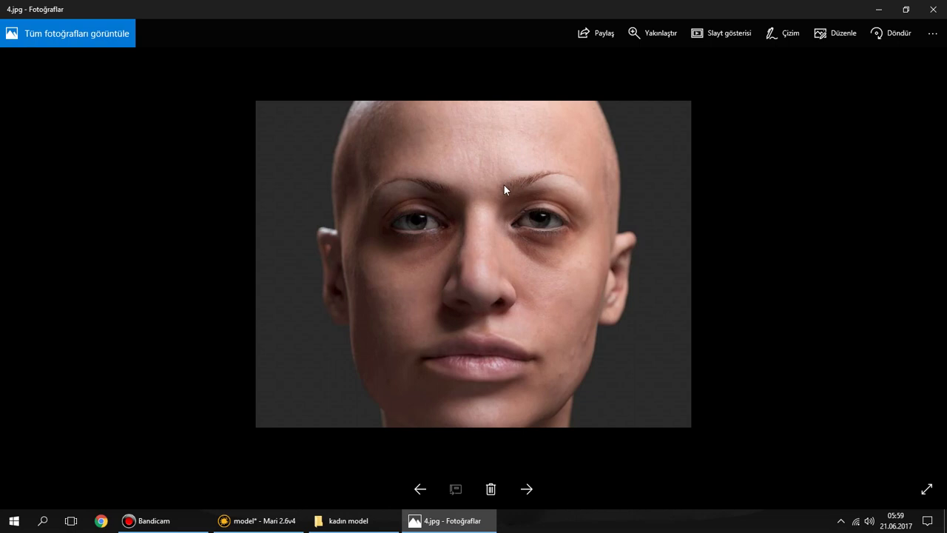
mouse_move(257, 521)
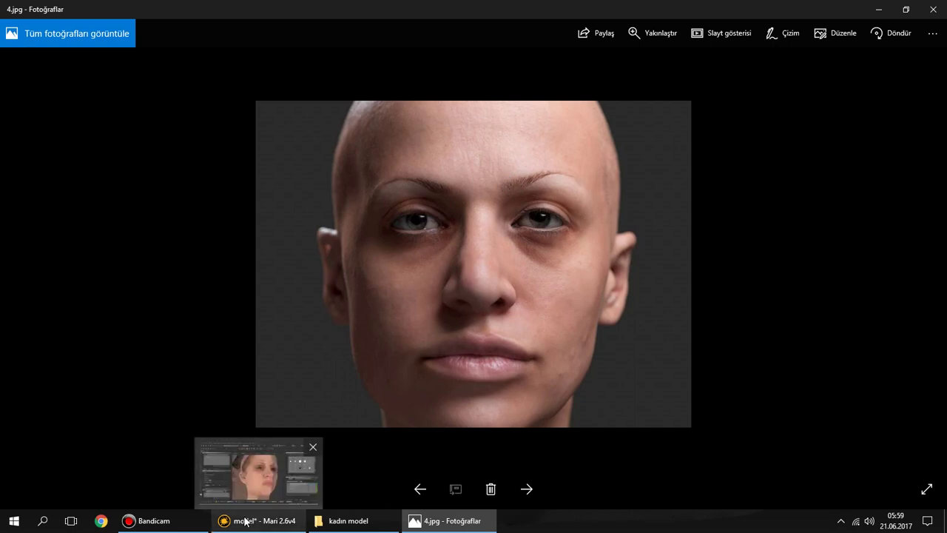
click(246, 522)
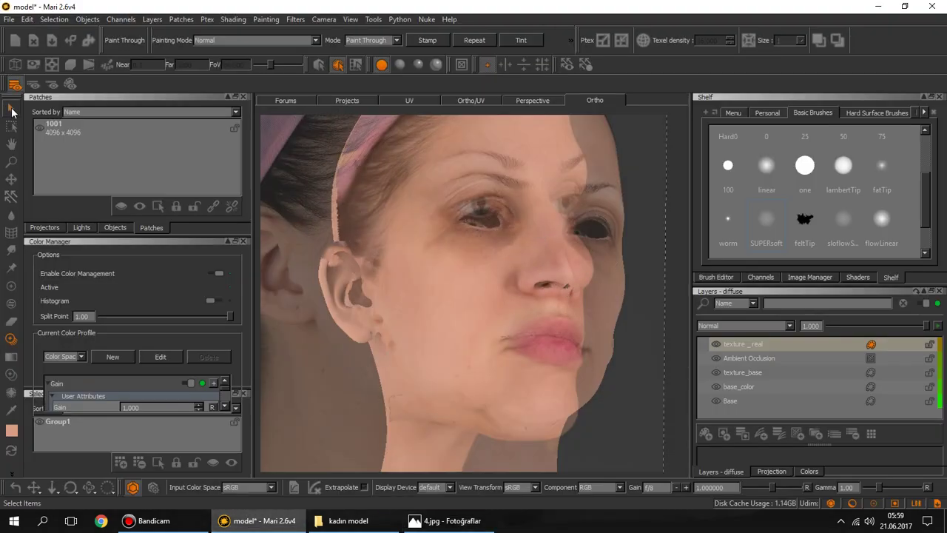
Orbit the head through side, below, front and three-quarter views to inspect the texture
click(11, 109)
alt+drag(639, 227, 470, 272)
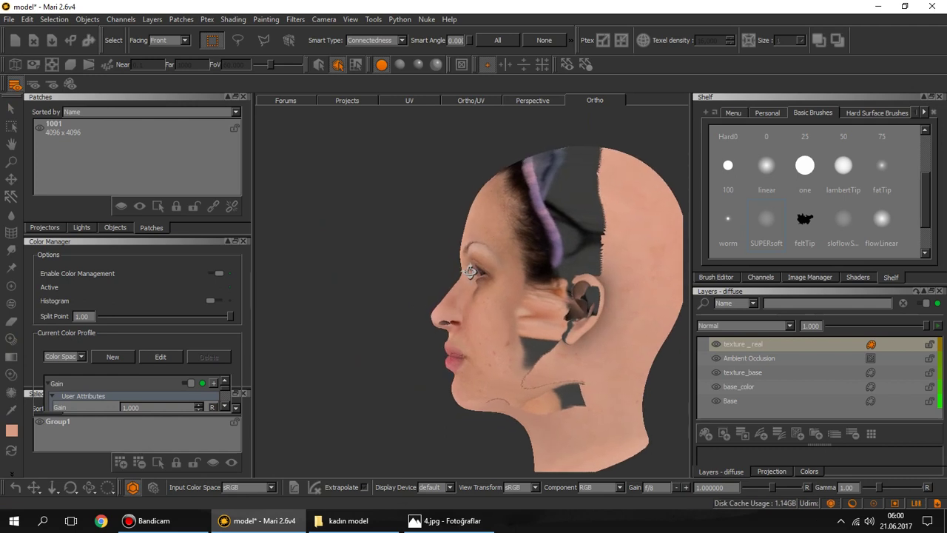
mouse_move(471, 272)
alt+mouse_down()
mouse_move(613, 268)
mouse_move(501, 318)
mouse_move(443, 306)
alt+mouse_up()
alt+right_drag(443, 306, 490, 310)
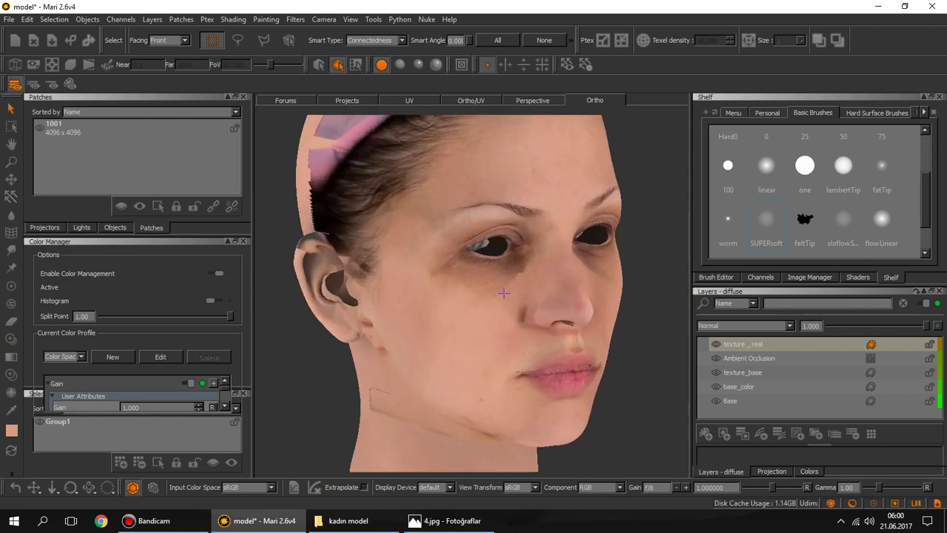
alt+middle_drag(504, 293, 503, 273)
mouse_move(503, 274)
alt+mouse_down()
mouse_move(528, 276)
mouse_move(527, 223)
alt+mouse_up()
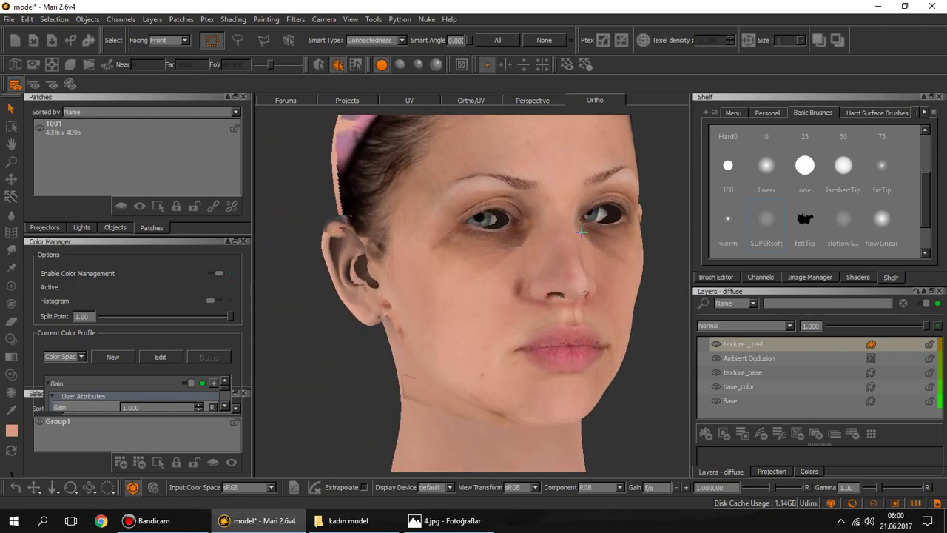
alt+middle_drag(453, 223, 527, 223)
alt+drag(528, 223, 551, 282)
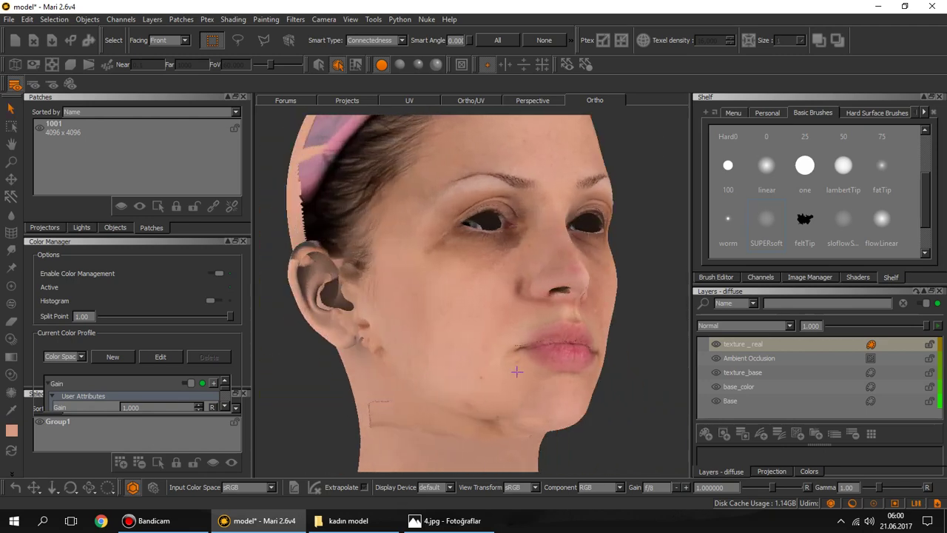
alt+right_drag(518, 371, 521, 282)
Check the profile and zoom in on the face, then select the diffuse channel
mouse_move(486, 353)
alt+mouse_down()
mouse_move(497, 369)
mouse_move(511, 264)
mouse_move(461, 271)
alt+mouse_up()
alt+right_drag(461, 271, 477, 296)
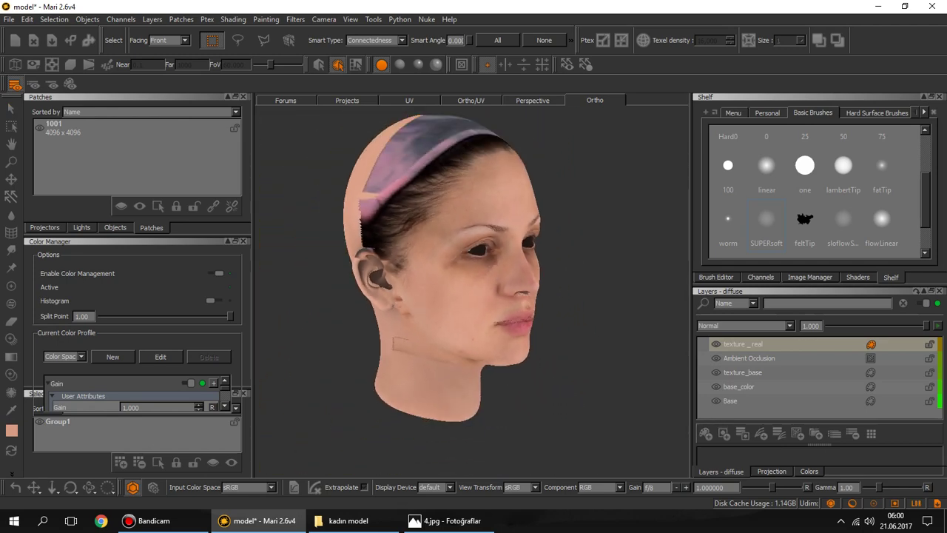
mouse_move(415, 234)
alt+mouse_down()
mouse_move(486, 222)
mouse_move(433, 217)
mouse_move(423, 237)
alt+mouse_up()
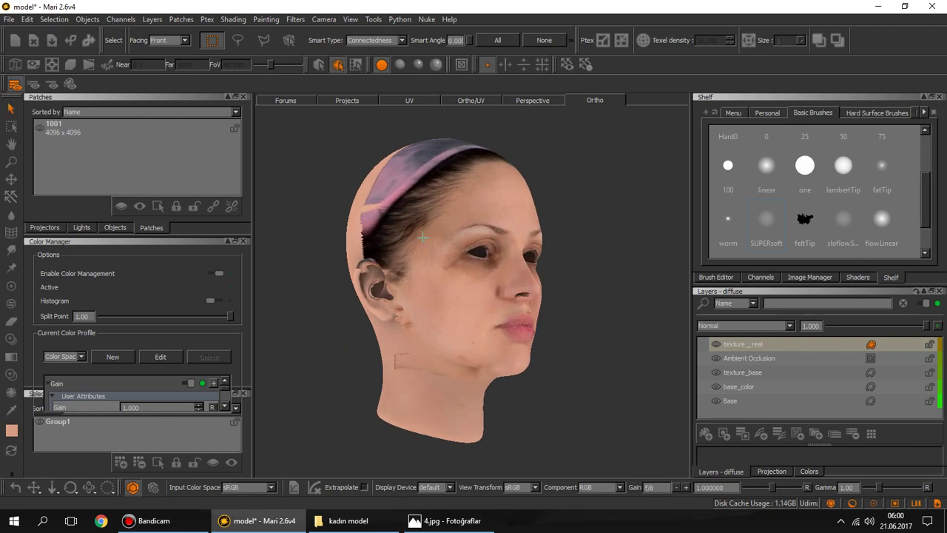
alt+middle_drag(424, 237, 409, 307)
mouse_move(488, 279)
alt+mouse_down()
mouse_move(509, 334)
mouse_move(457, 300)
mouse_move(479, 309)
alt+mouse_up()
alt+right_drag(478, 309, 482, 285)
alt+middle_drag(483, 285, 466, 274)
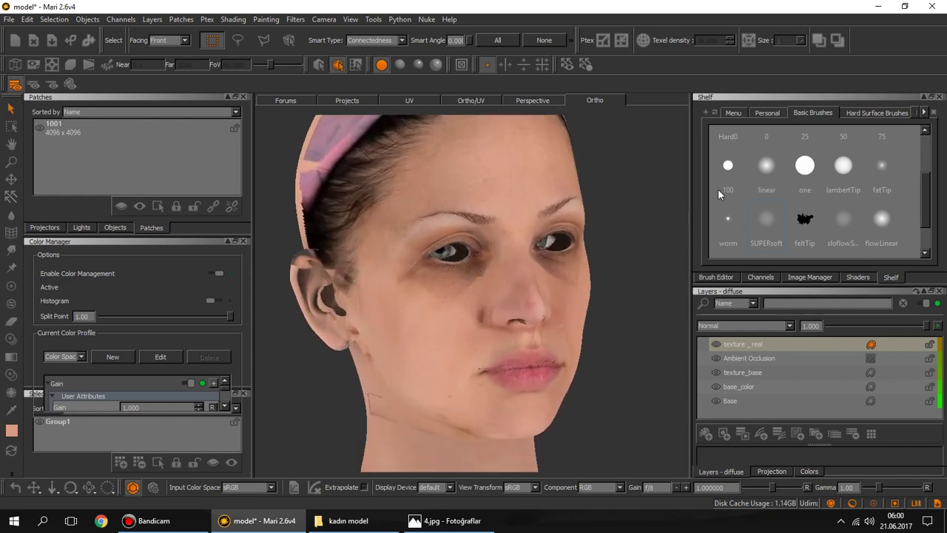
click(760, 277)
click(719, 112)
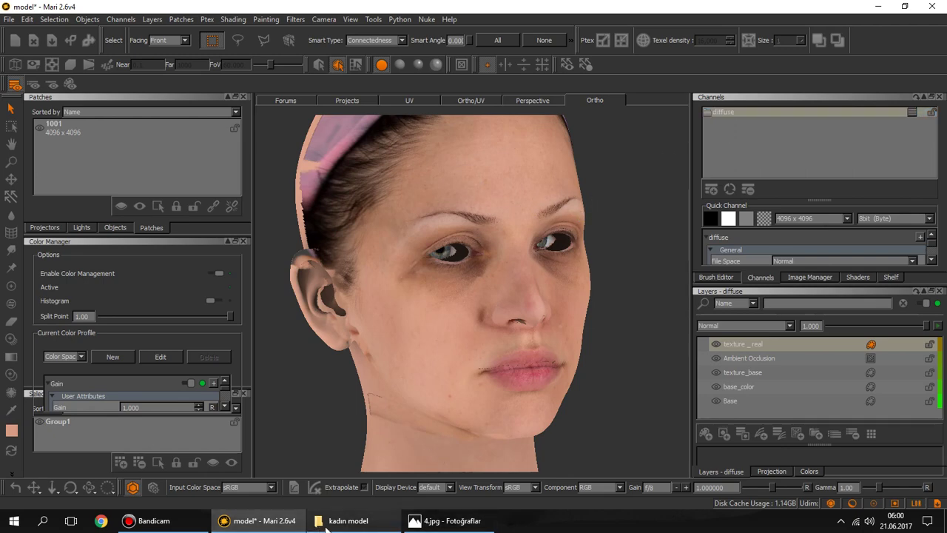
click(440, 521)
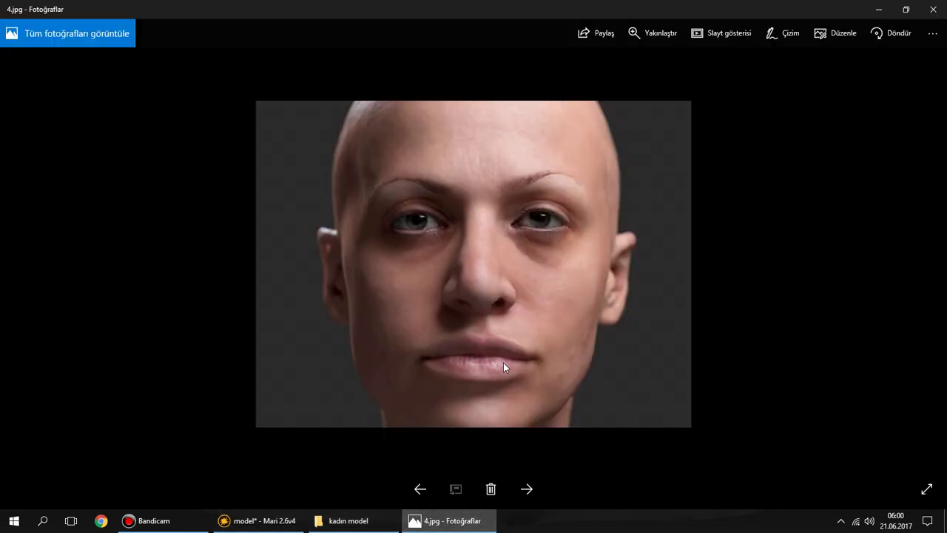
click(419, 489)
click(420, 489)
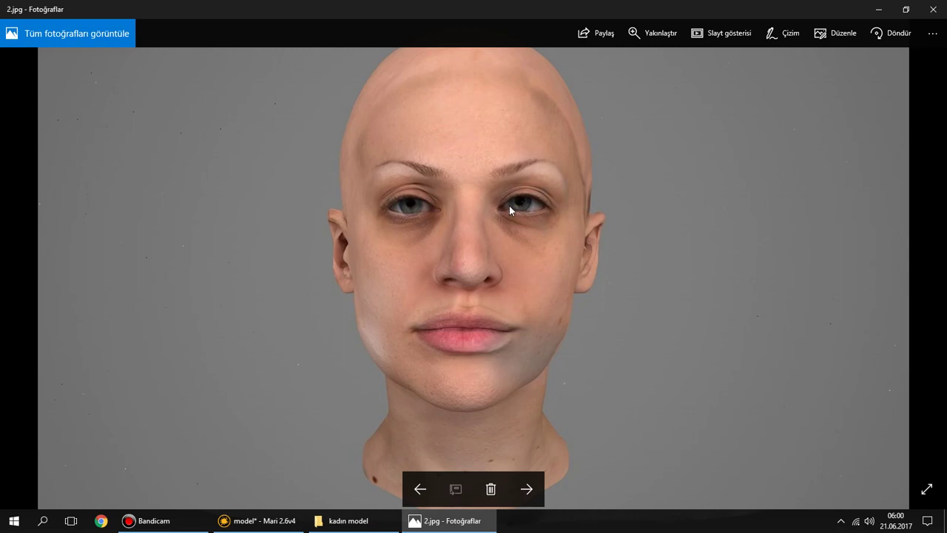
click(526, 489)
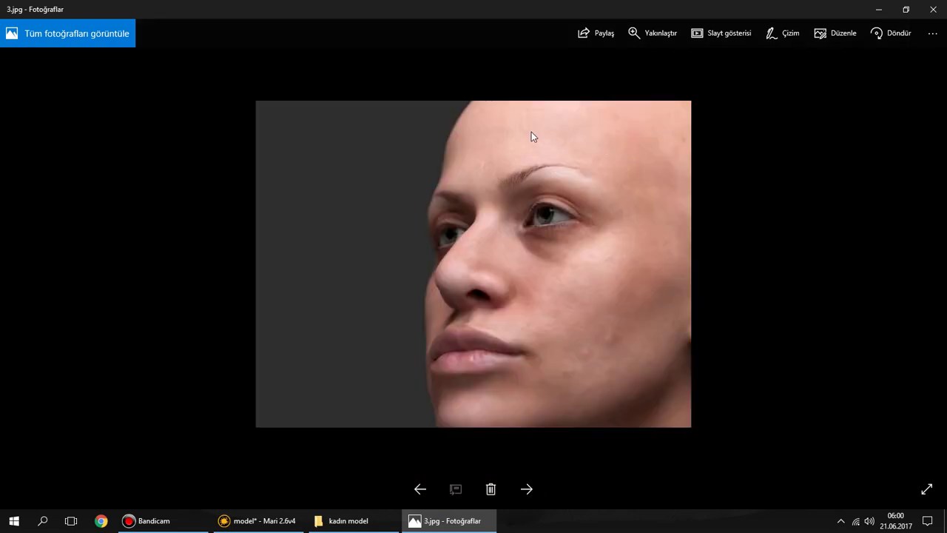
click(420, 489)
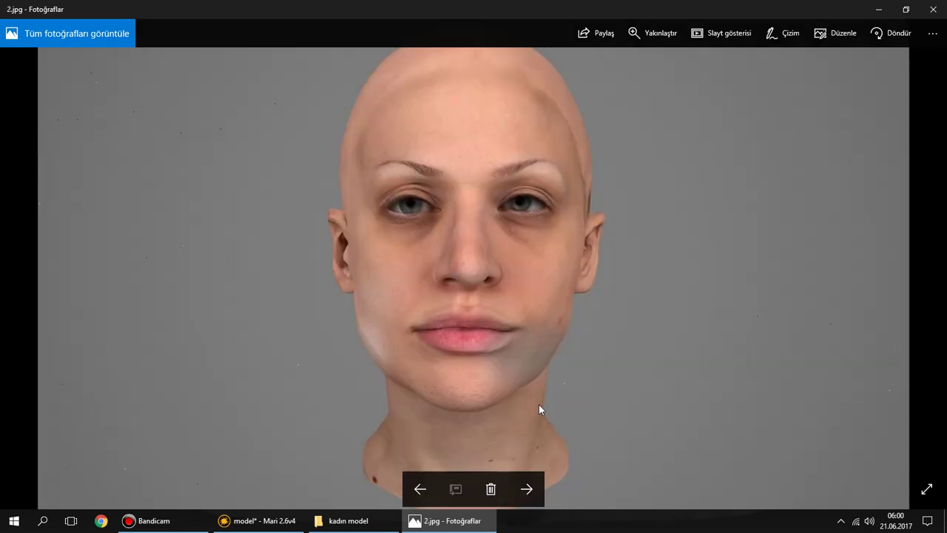
click(527, 489)
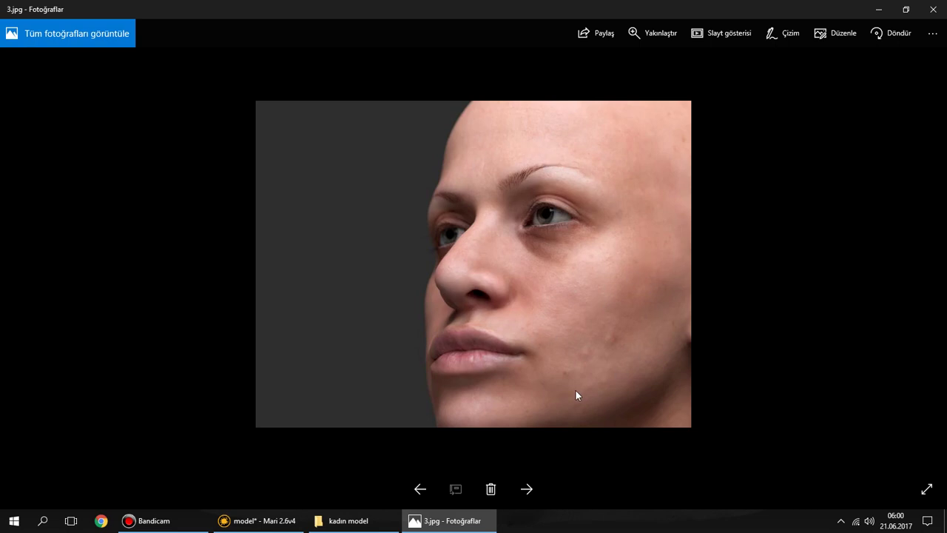
click(420, 489)
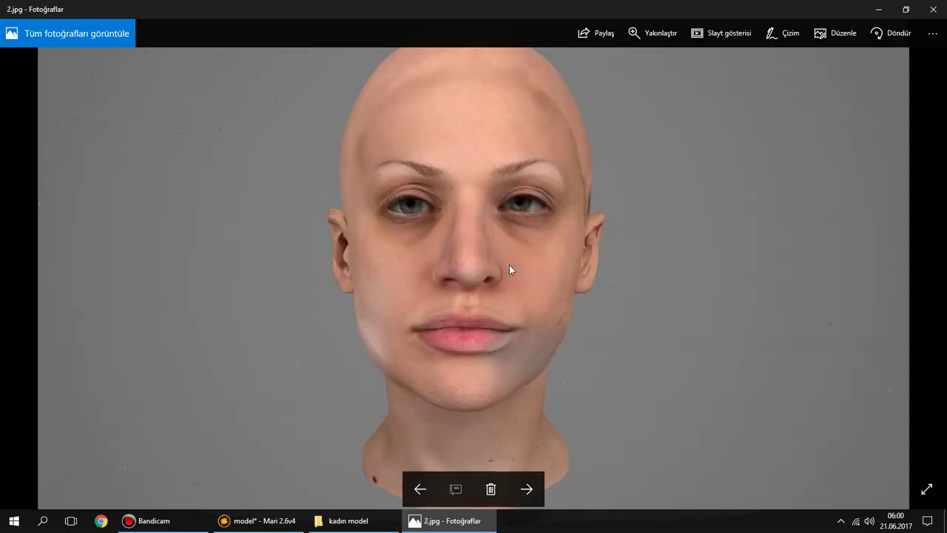
click(526, 489)
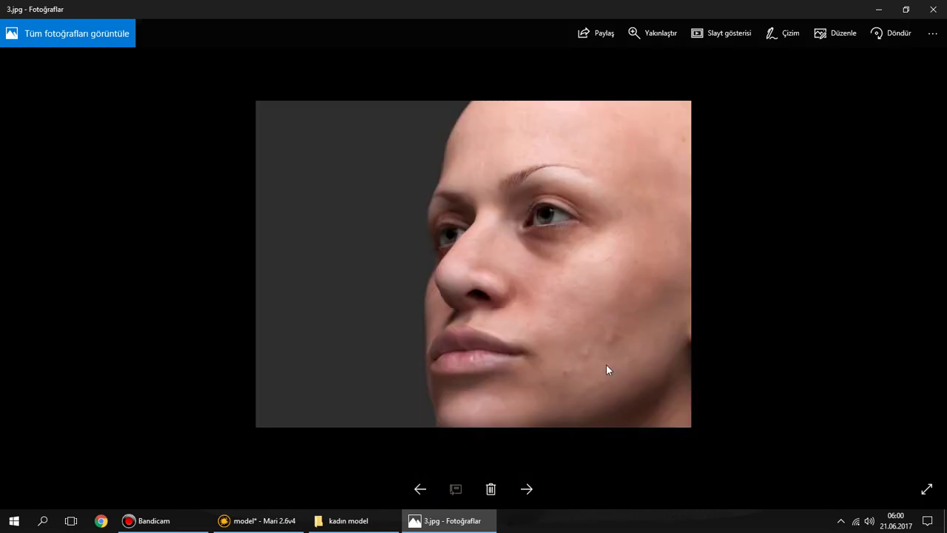
click(259, 521)
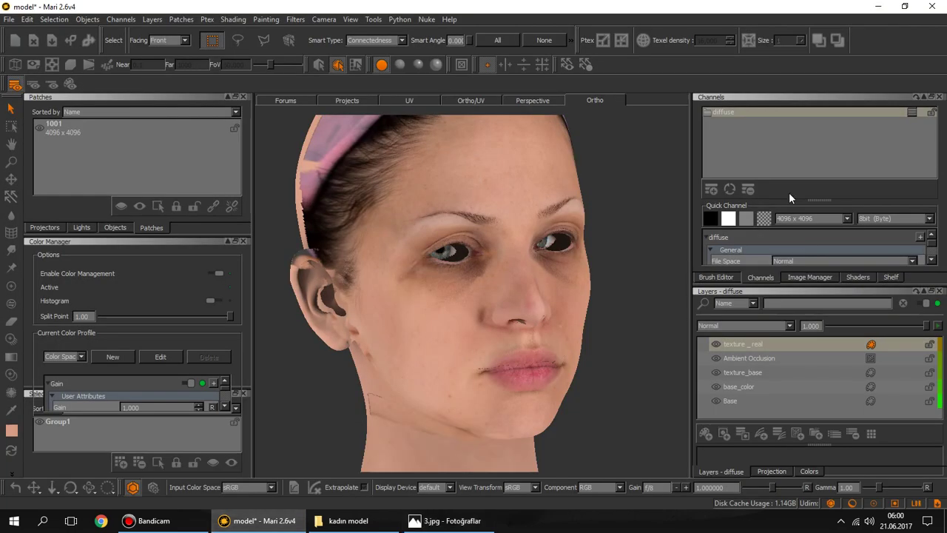
click(722, 153)
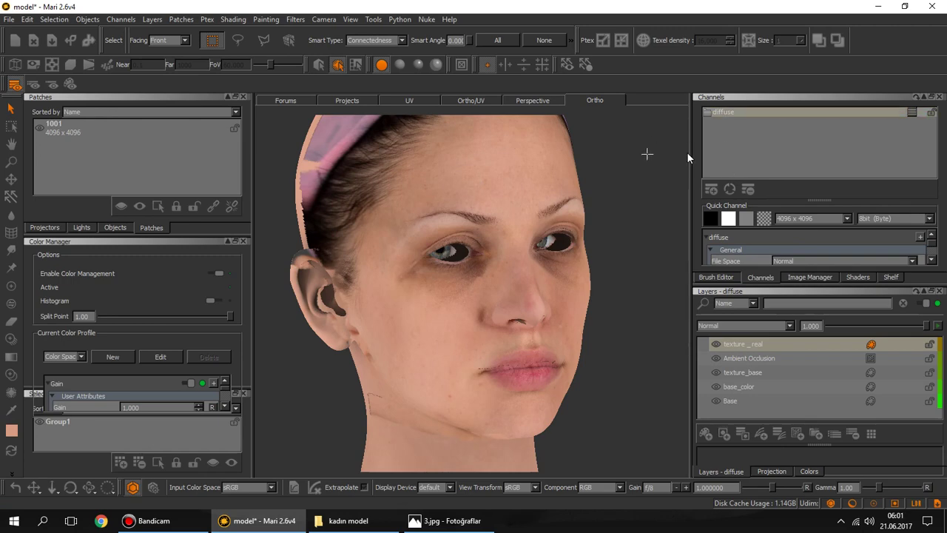
right_click(721, 110)
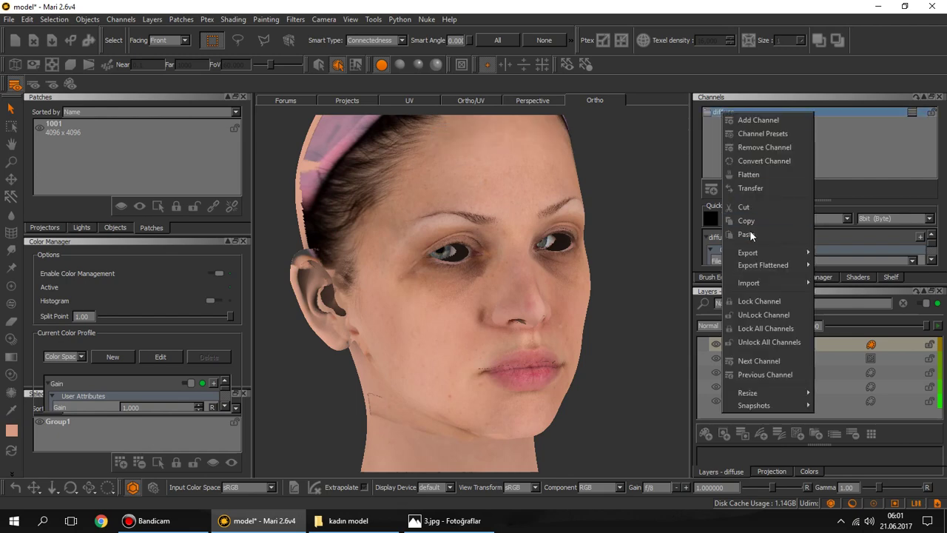
mouse_move(763, 265)
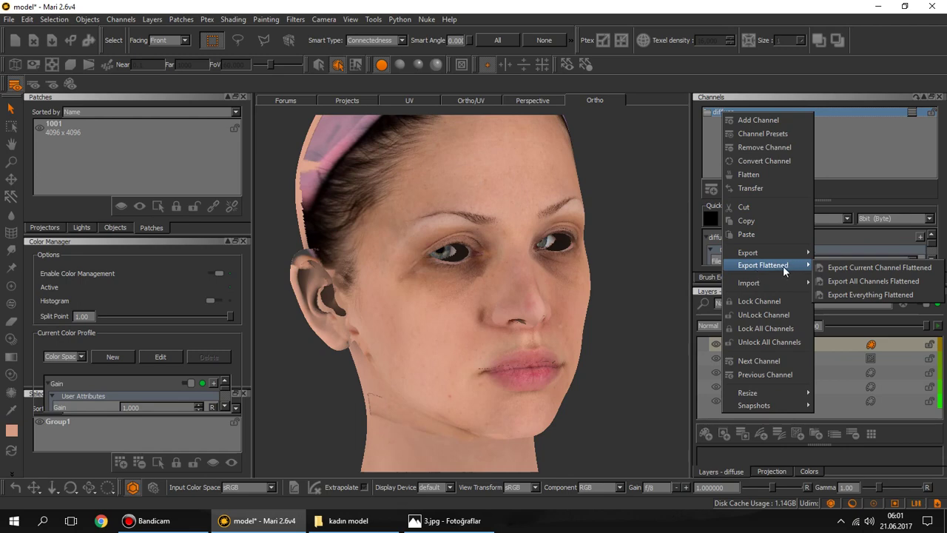
click(842, 152)
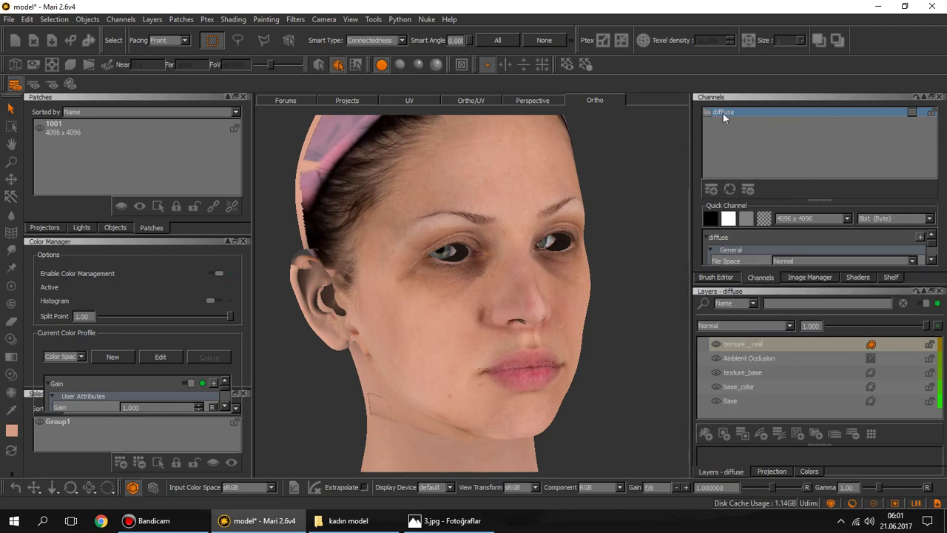
click(735, 402)
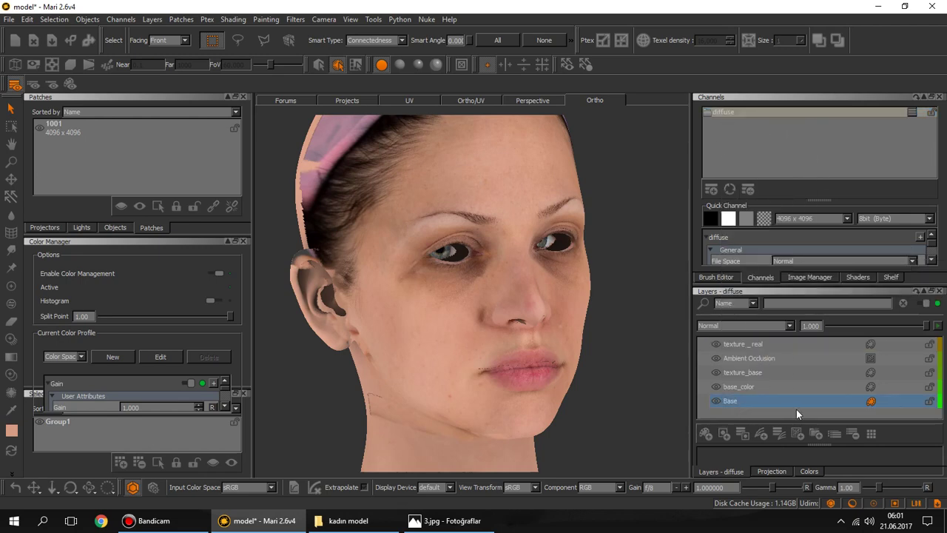
key(Up)
key(Up)
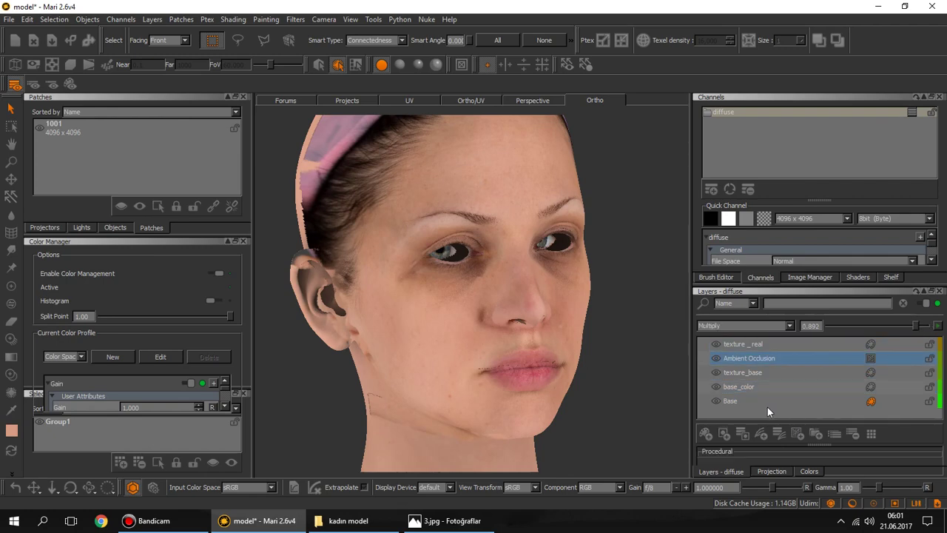
click(761, 410)
Switch the textured head from flat shading to full lighting and orbit it to a front view
click(399, 65)
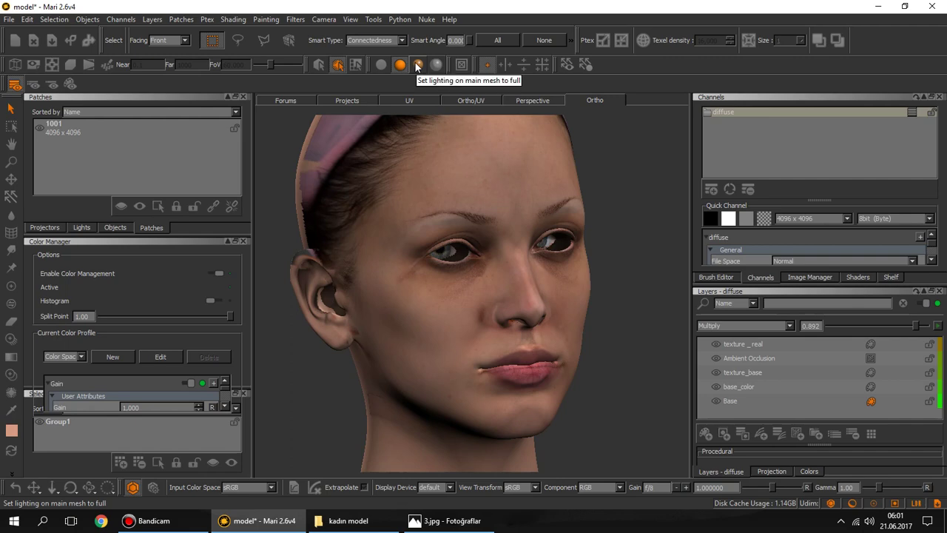
click(416, 65)
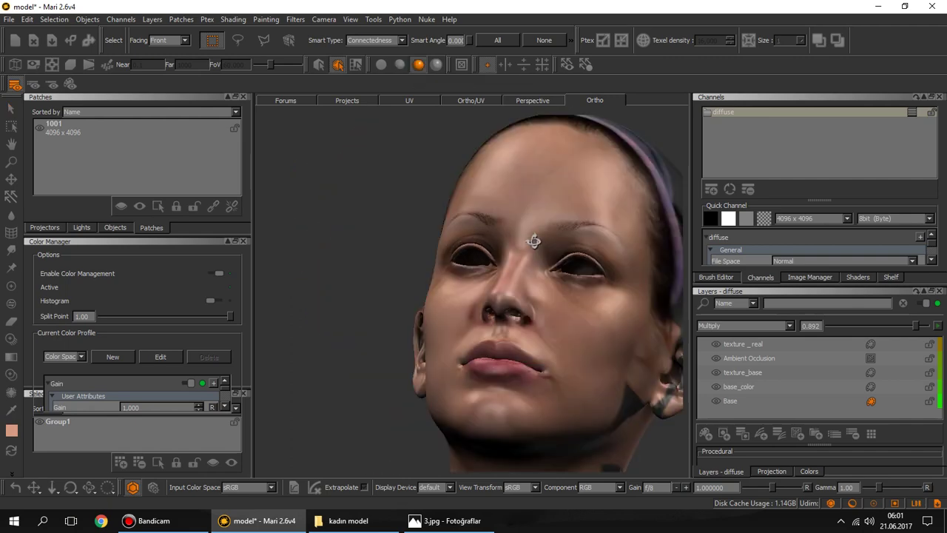
mouse_move(554, 310)
middle_down()
mouse_move(593, 261)
mouse_move(611, 275)
middle_up()
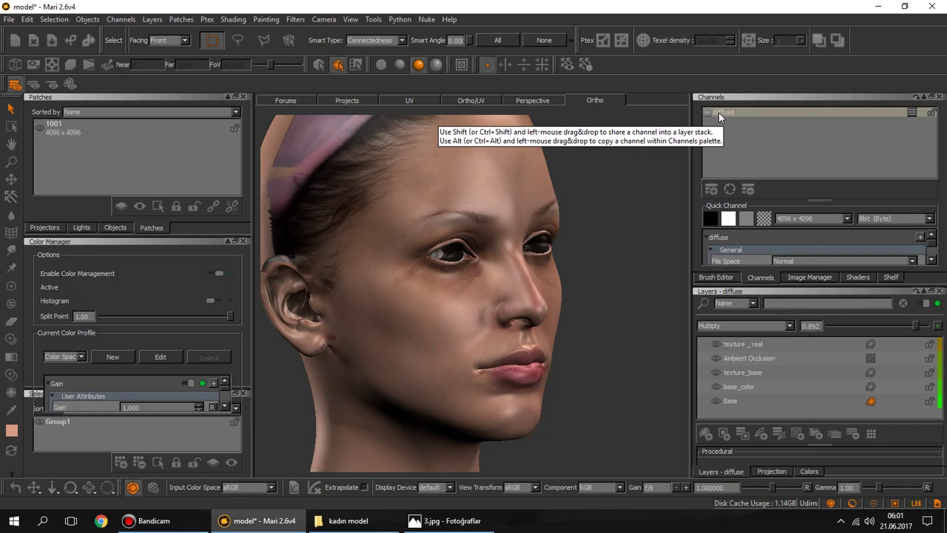
Export the diffuse channel flattened, with the file template set to diffuse.tif, exporting all patches
right_click(719, 113)
mouse_move(760, 266)
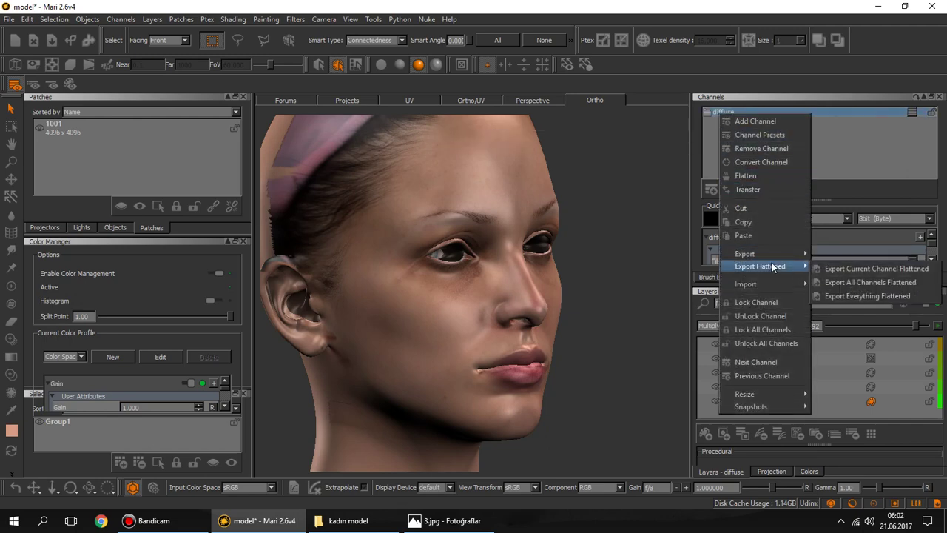
click(868, 269)
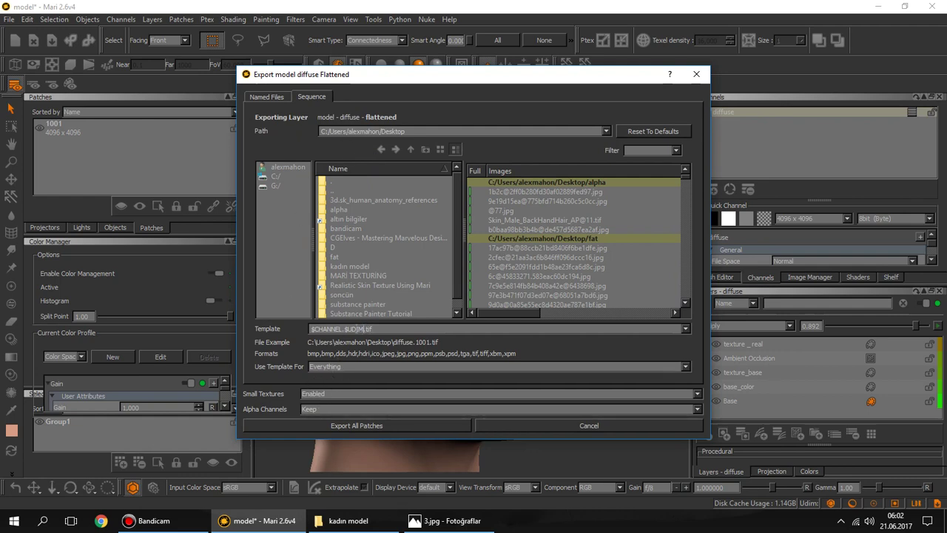
drag(366, 328, 310, 329)
text(diffuse)
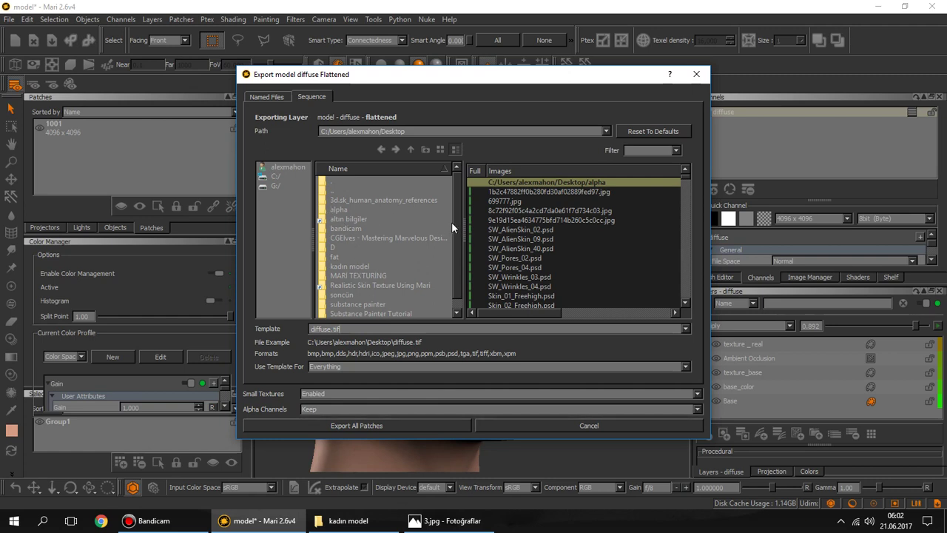
scroll(451, 222, down, 1)
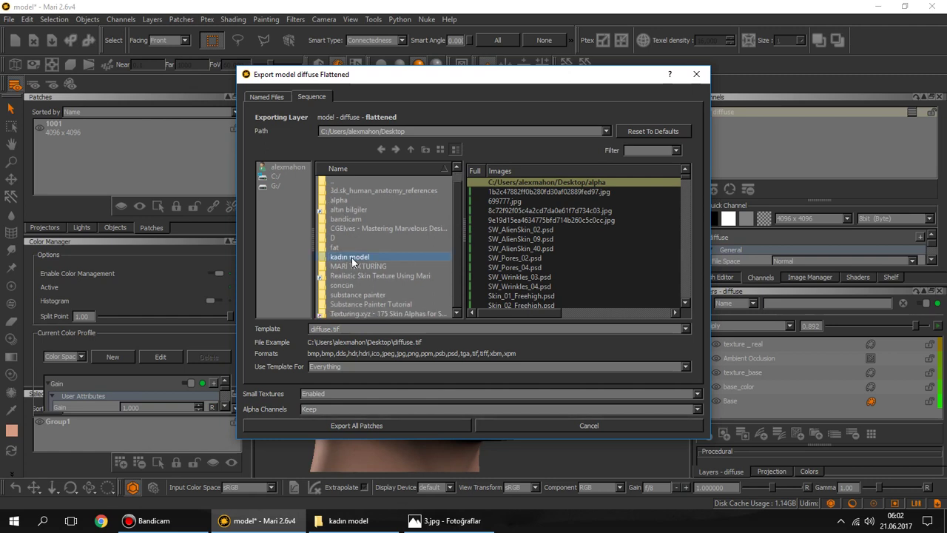
click(412, 424)
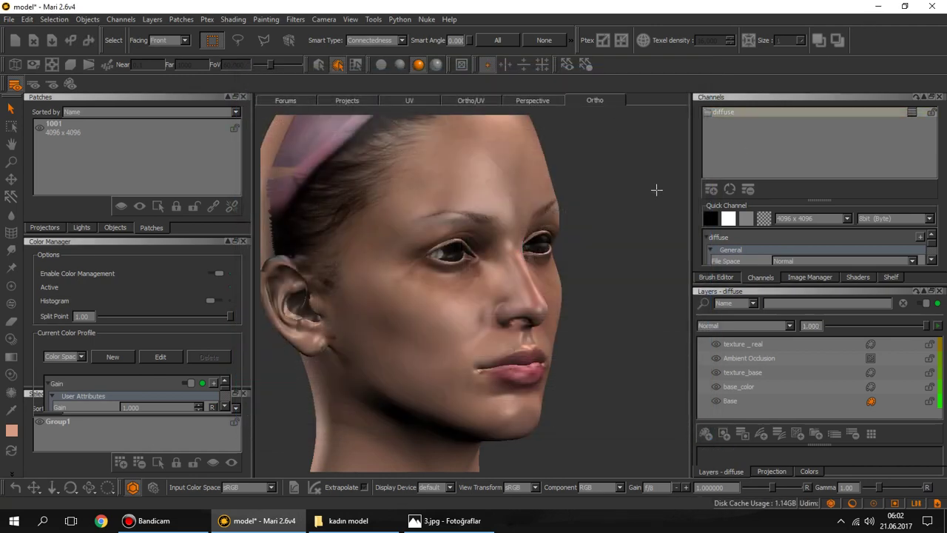
Turn the head toward the front, select the diffuse channel, then bring up the 3.jpg reference render
mouse_move(620, 235)
middle_down()
mouse_move(545, 229)
mouse_move(541, 246)
mouse_move(478, 254)
mouse_move(449, 246)
middle_up()
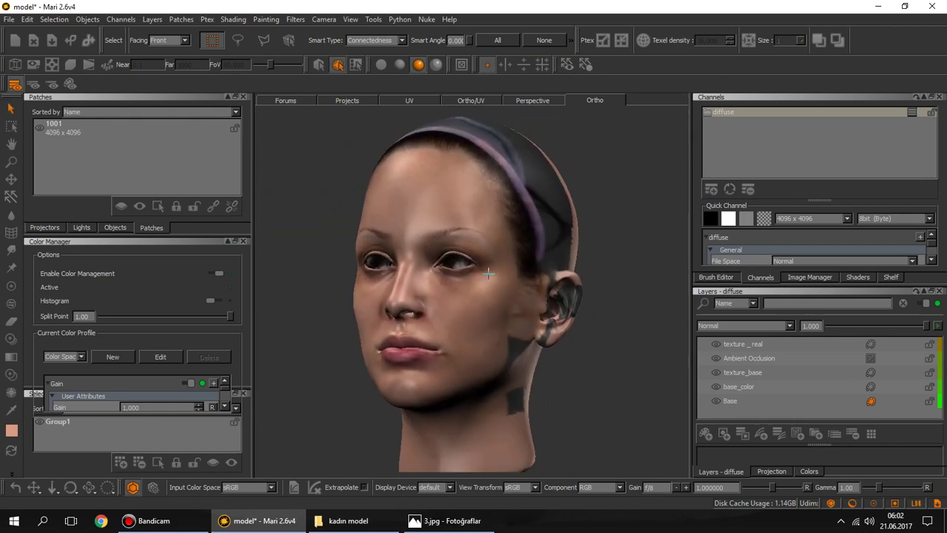
mouse_move(543, 245)
middle_down()
mouse_move(363, 219)
mouse_move(384, 257)
mouse_move(507, 249)
mouse_move(570, 233)
mouse_move(596, 248)
mouse_move(628, 235)
middle_up()
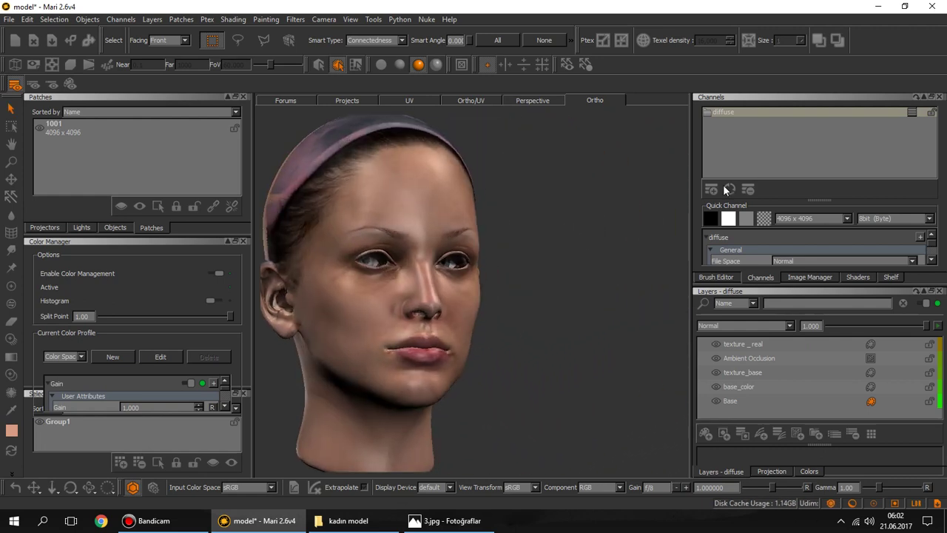
click(728, 134)
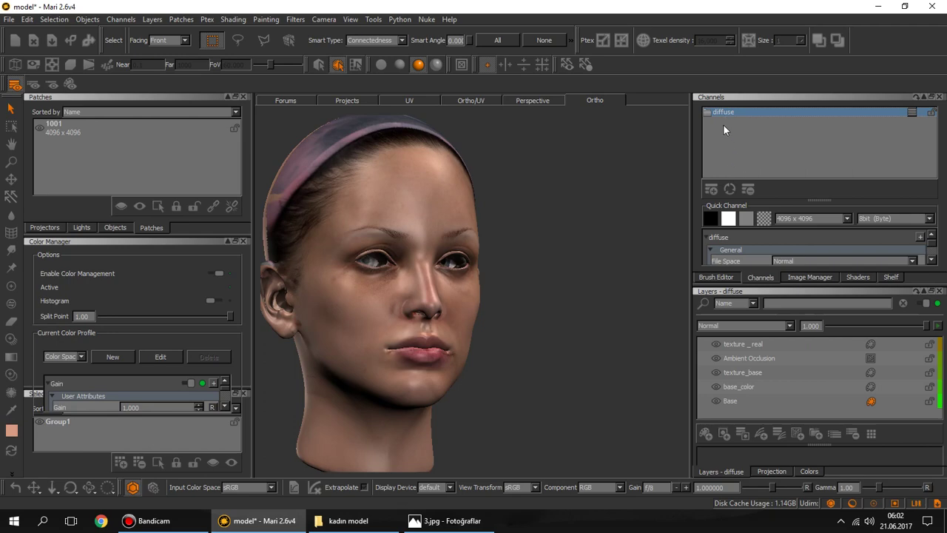
key(alt+Tab)
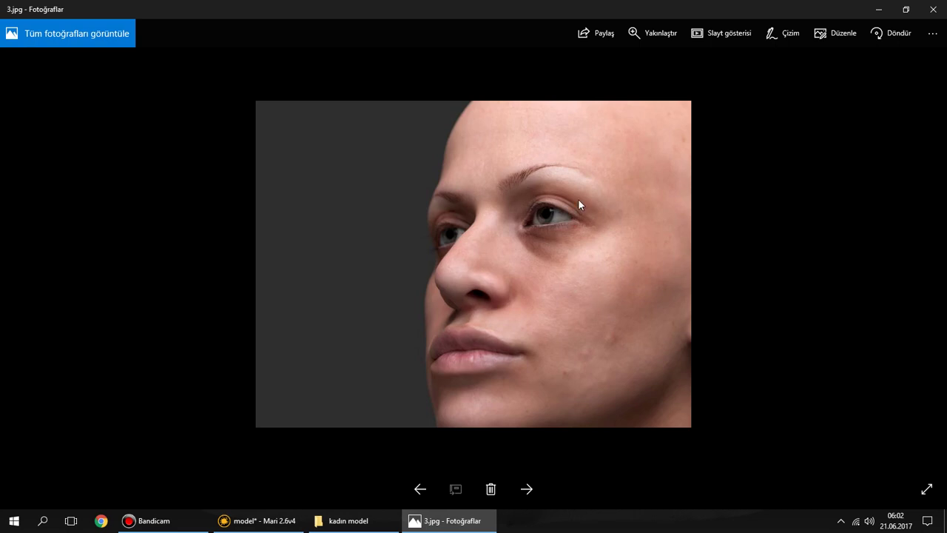